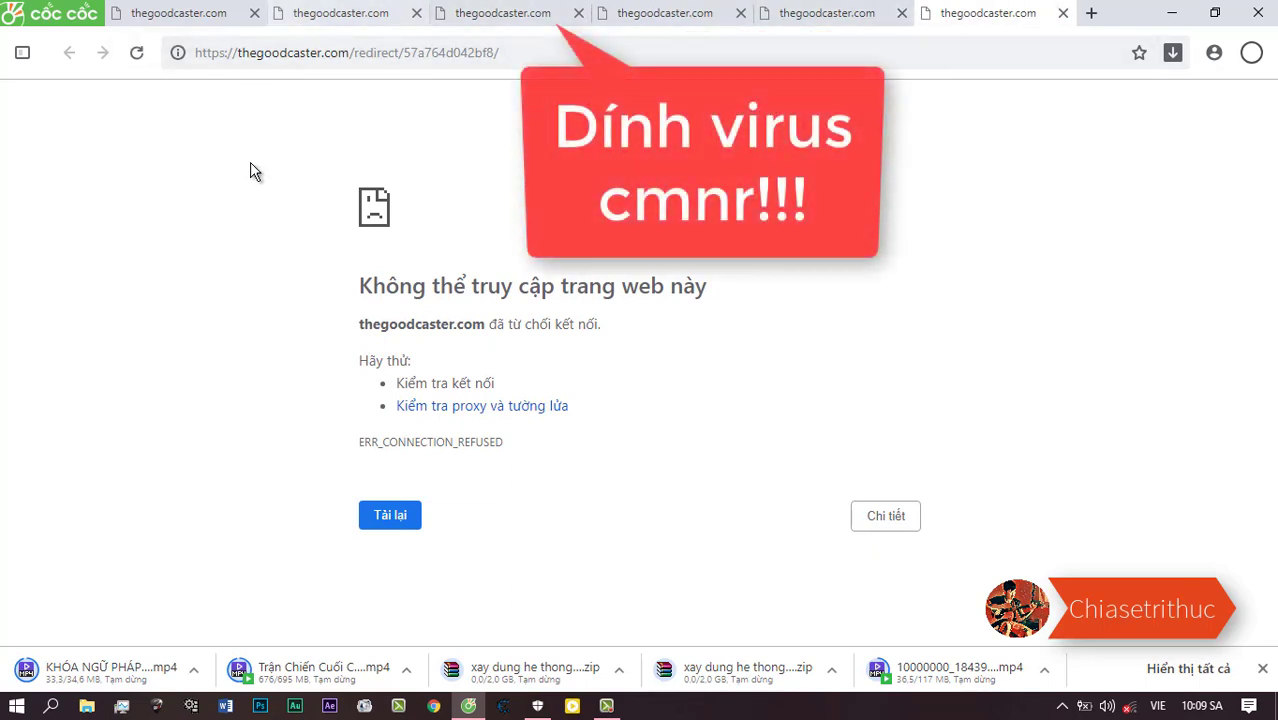
Step: Find the DimGeo Setup (32 bit) process in Task Manager and open its file location
left_click(1262, 668)
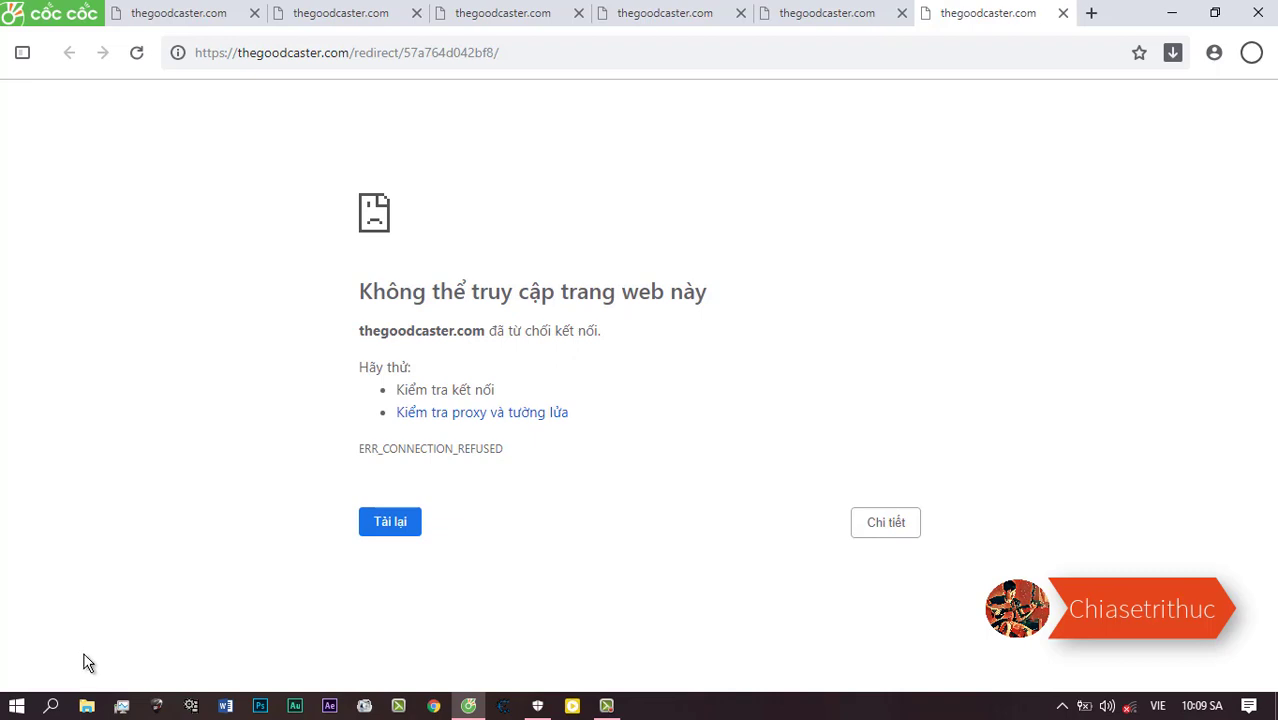
left_click(122, 706)
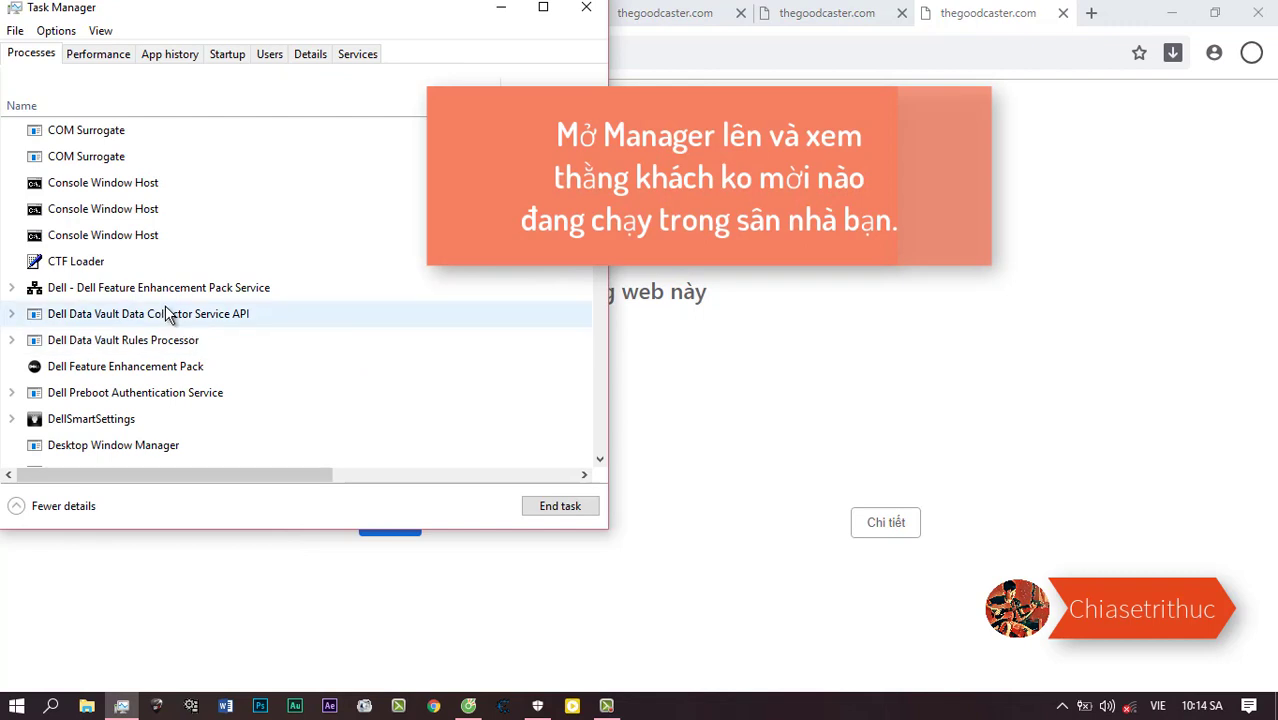
scroll(100, 343, "down", 2)
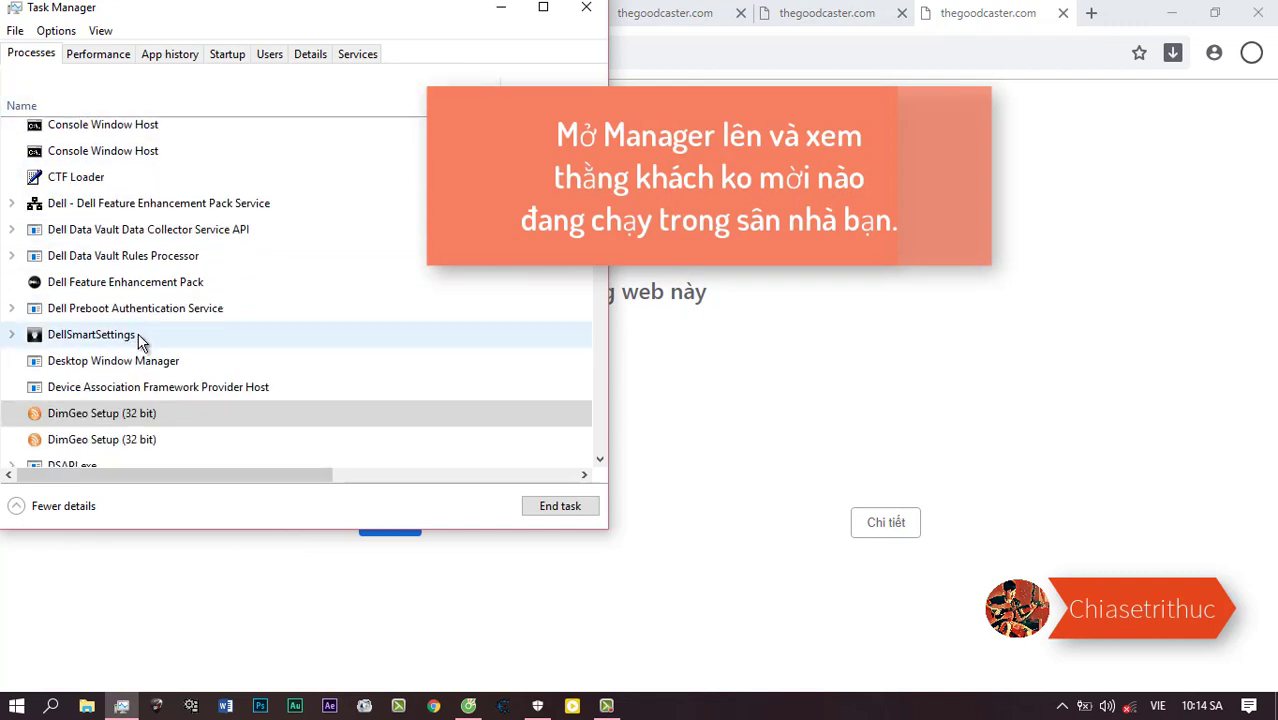
scroll(137, 349, "up", 2)
scroll(150, 370, "down", 2)
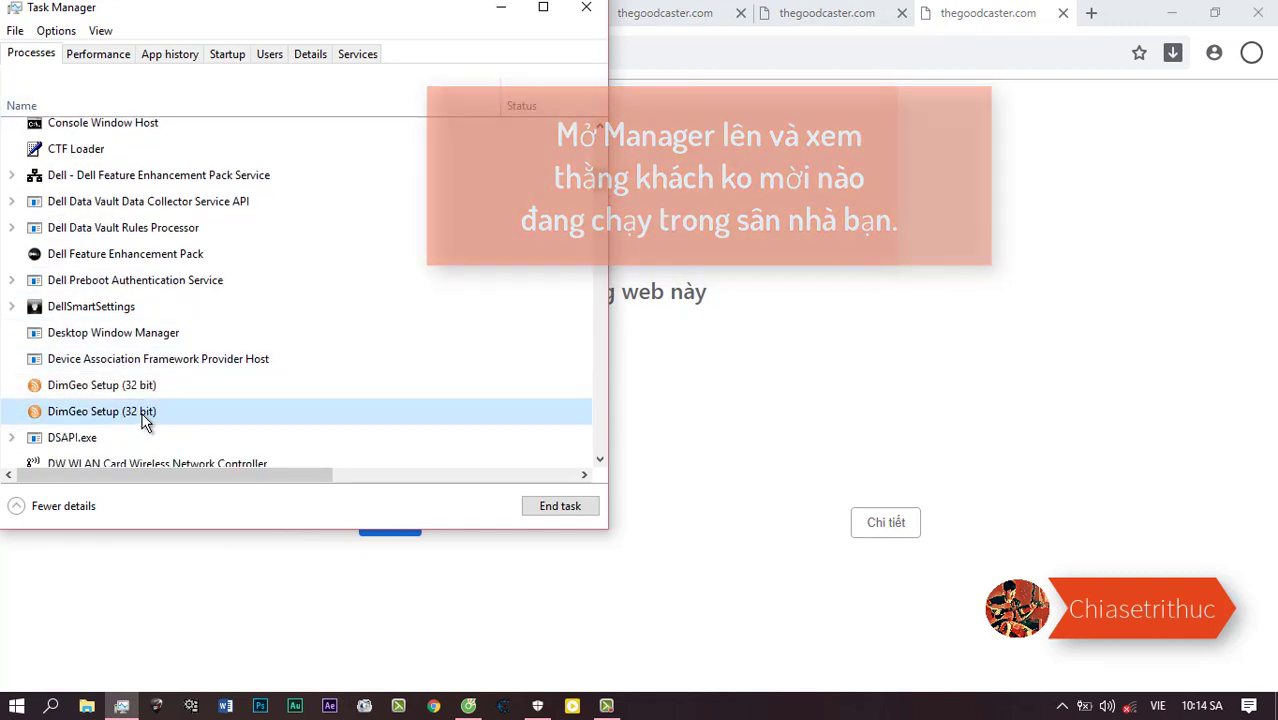
left_click(125, 393)
scroll(125, 393, "down", 1)
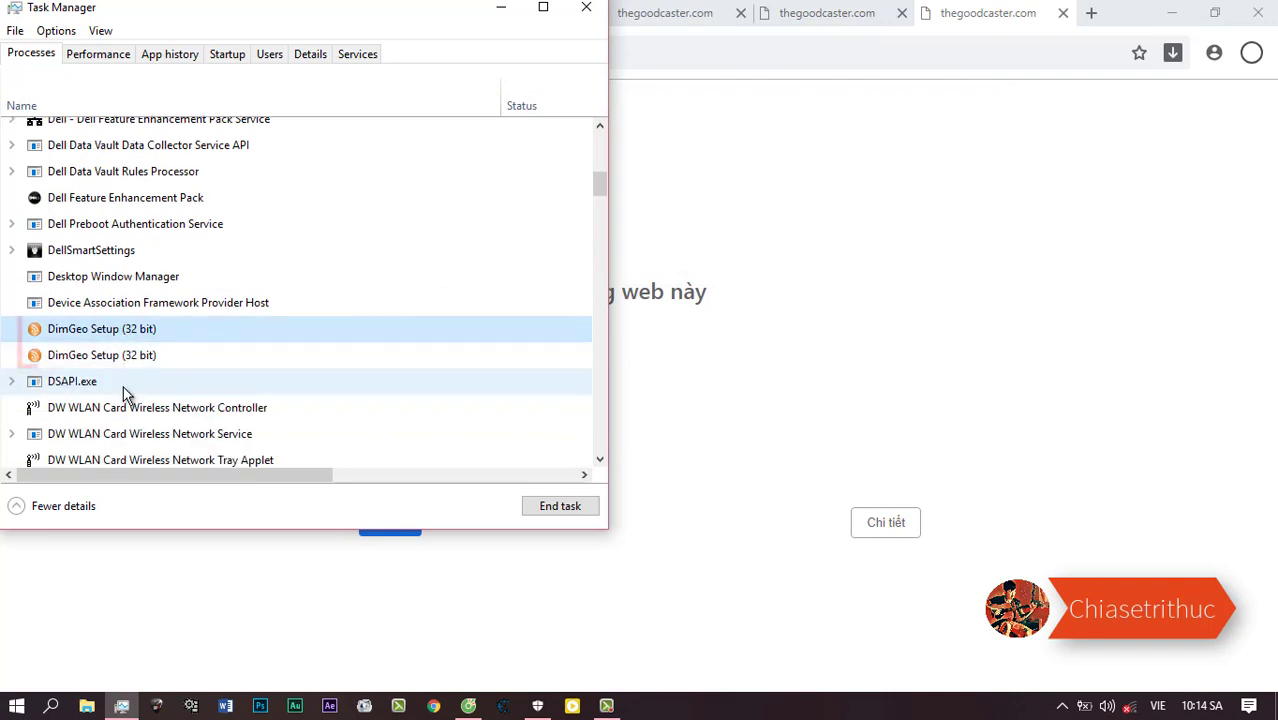
right_click(98, 338)
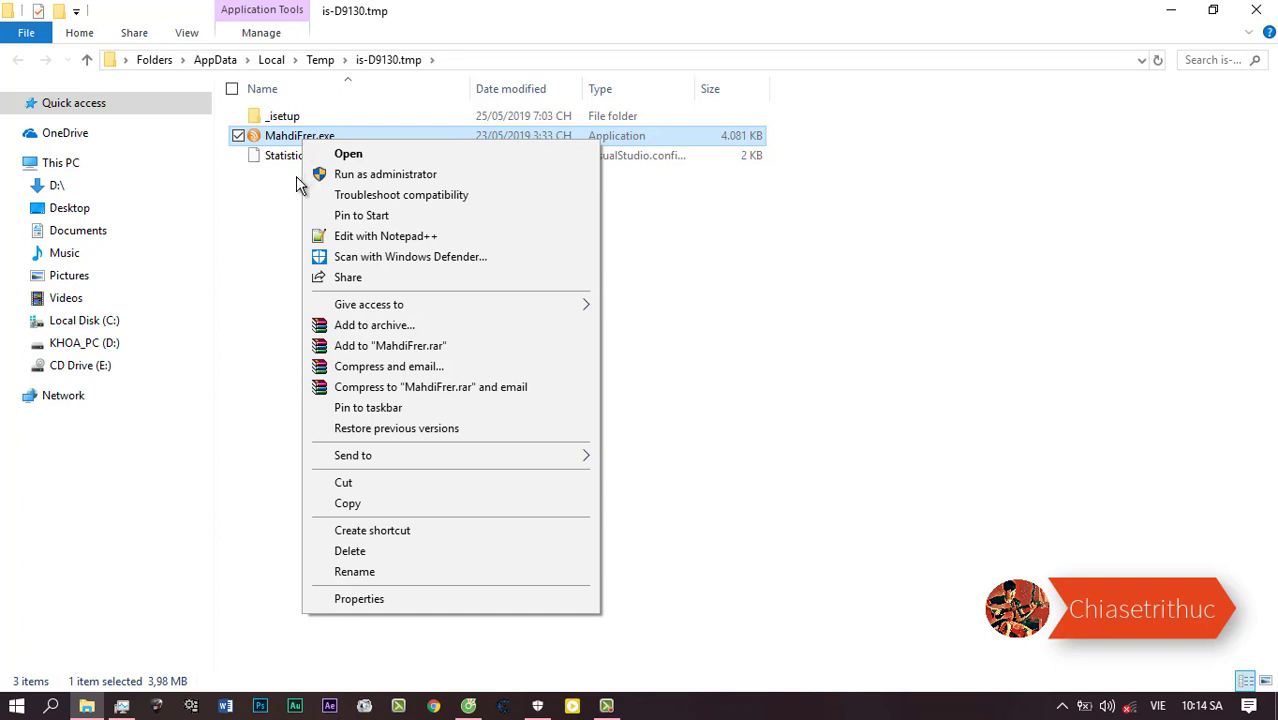
Step: Permanently delete the _isetup folder, MahdiFrer.exe and Statistics.exe.config from the is-D9130.tmp folder
left_click(283, 204)
left_click(282, 208)
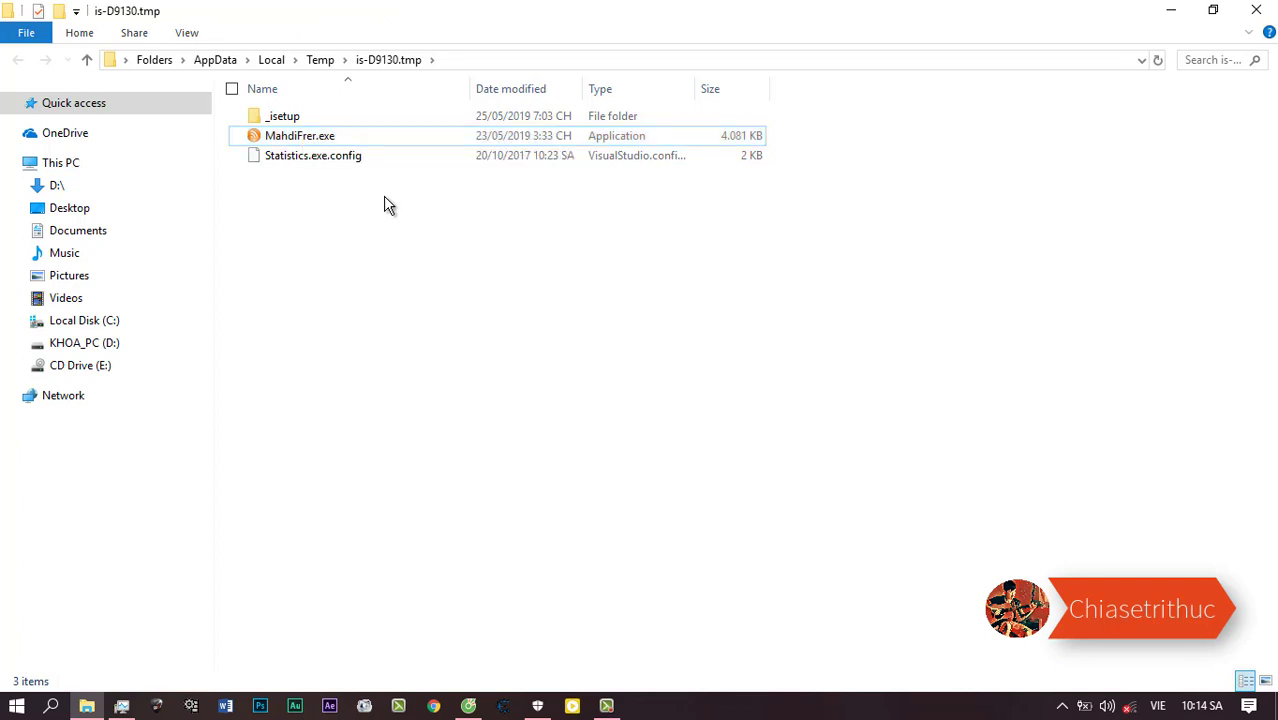
left_click_drag(387, 198, 304, 127)
right_click(298, 116)
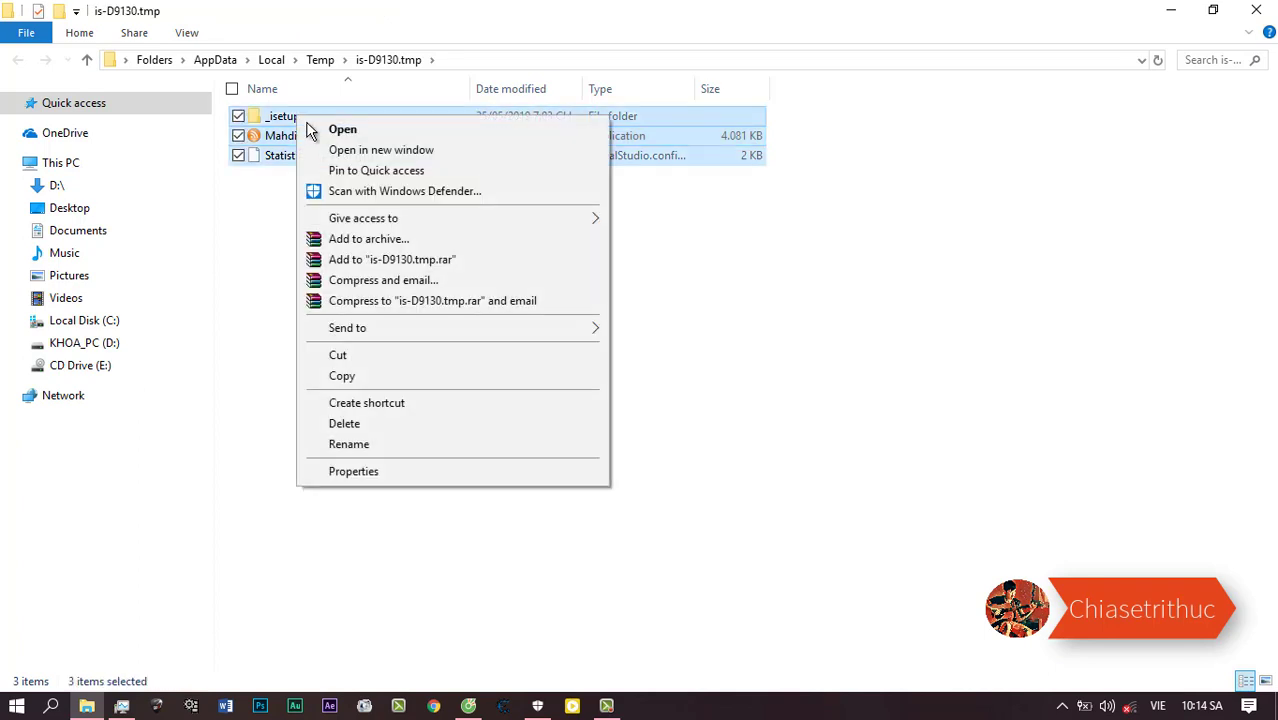
left_click(352, 191)
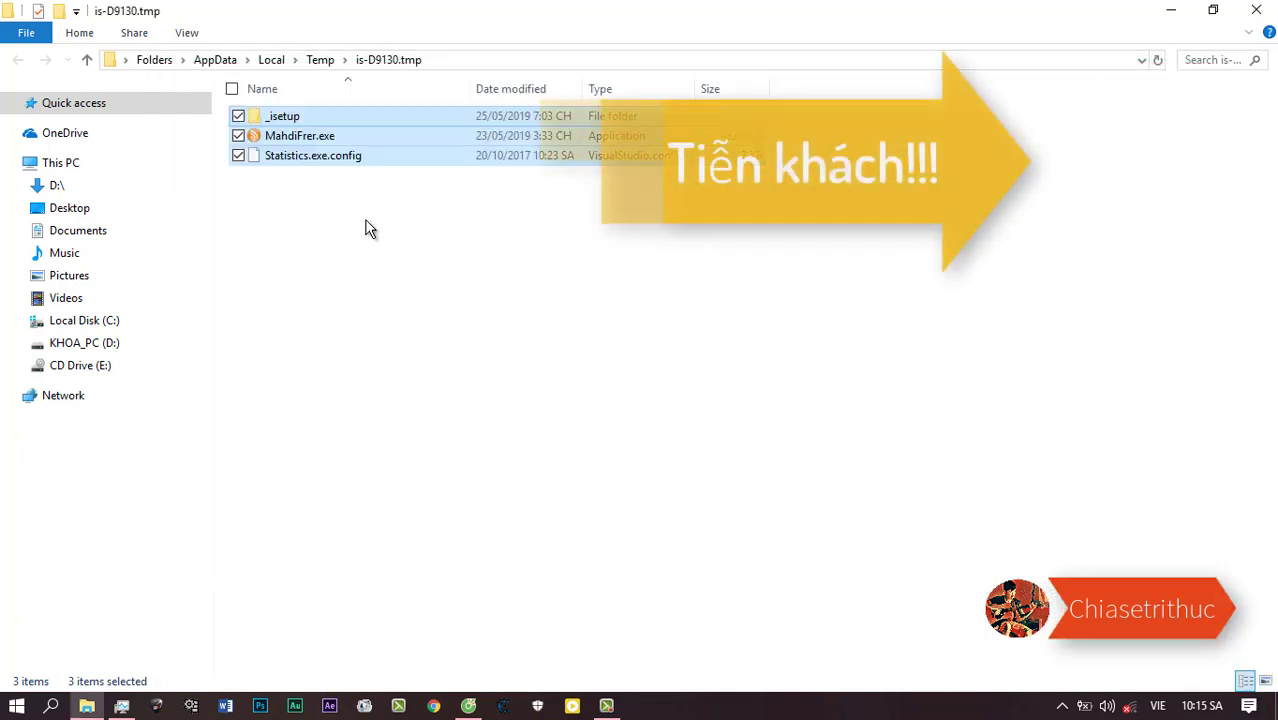
key("shift+Delete")
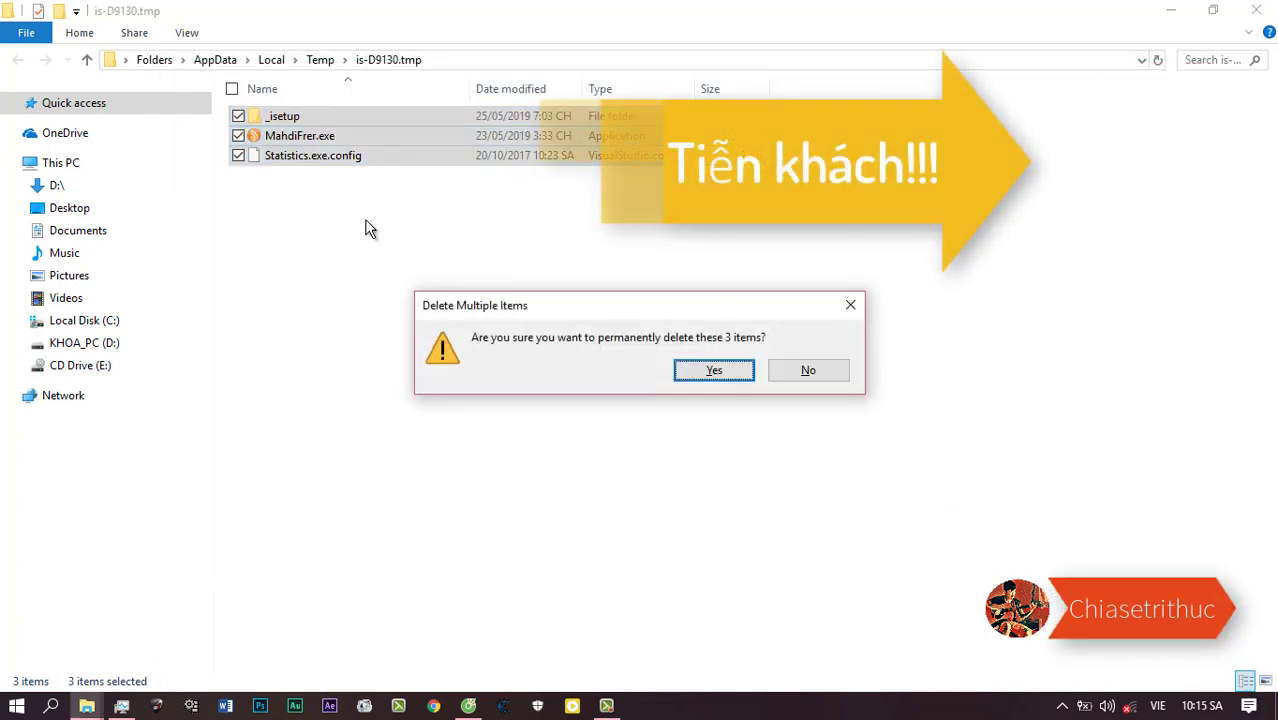
key("Return")
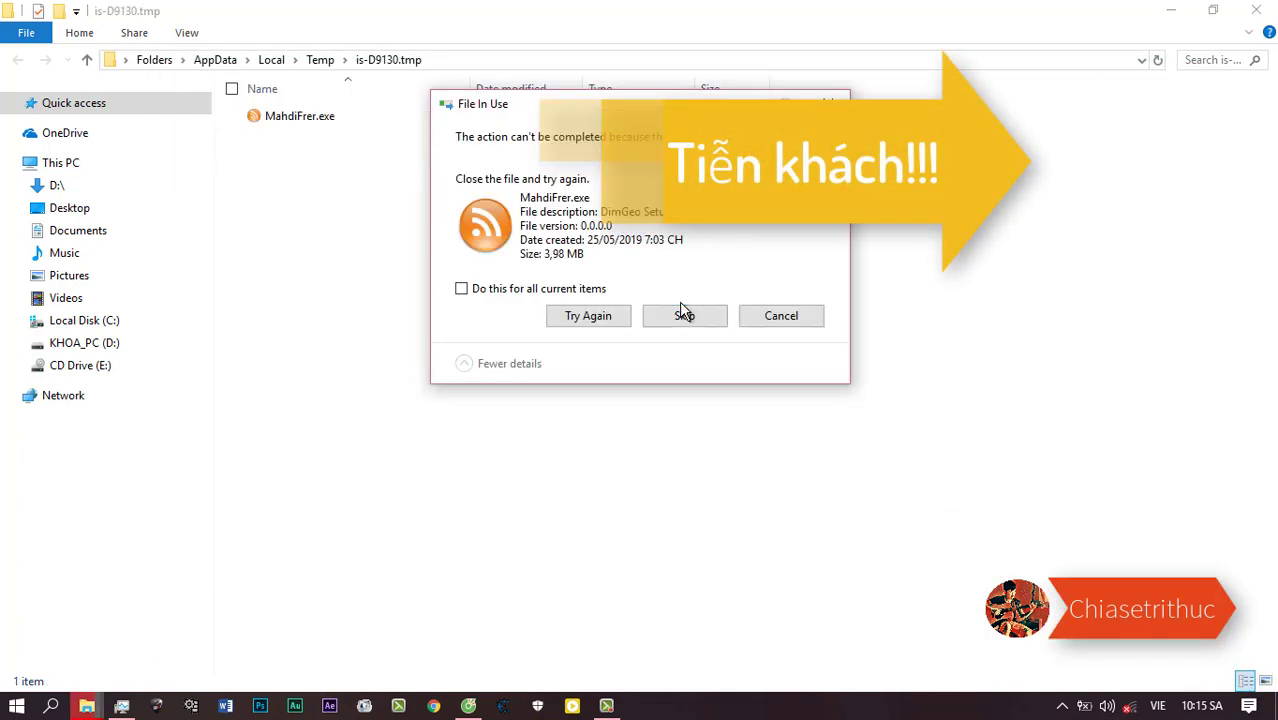
Step: Try again to delete the in-use MahdiFrer.exe, applying the retry to all current items
left_click(621, 325)
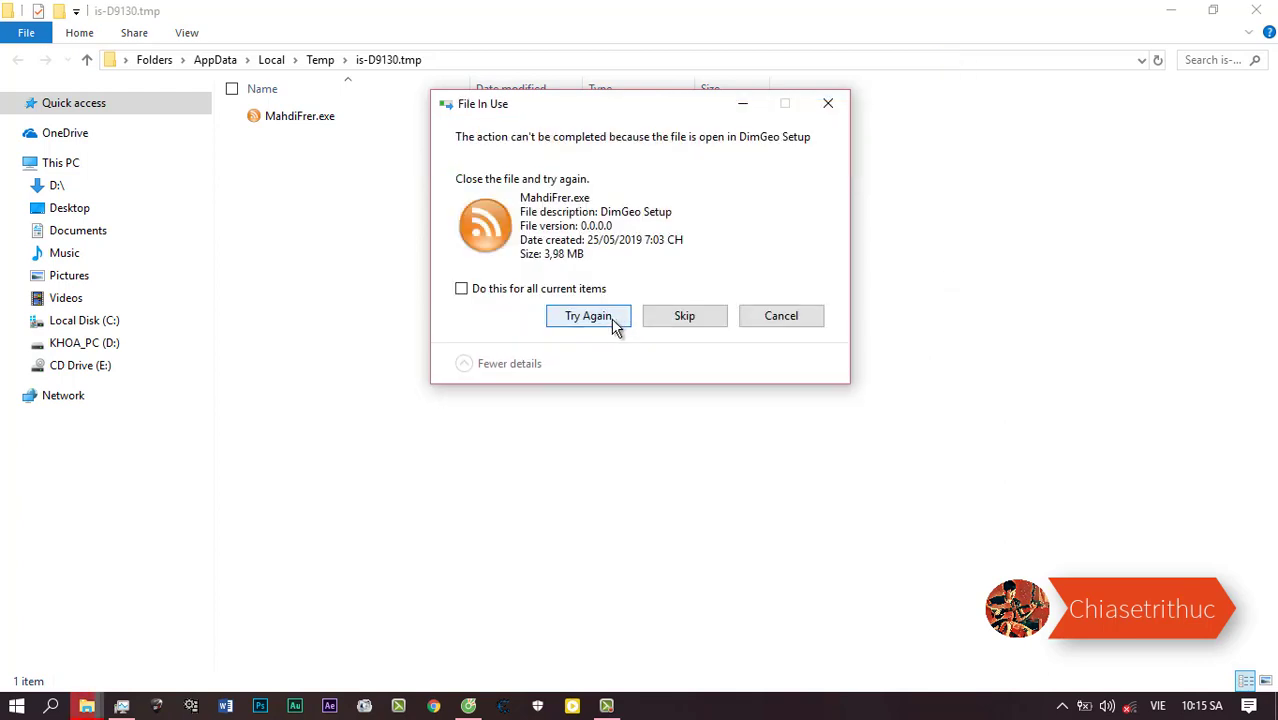
left_click(618, 325)
left_click(530, 290)
left_click(578, 312)
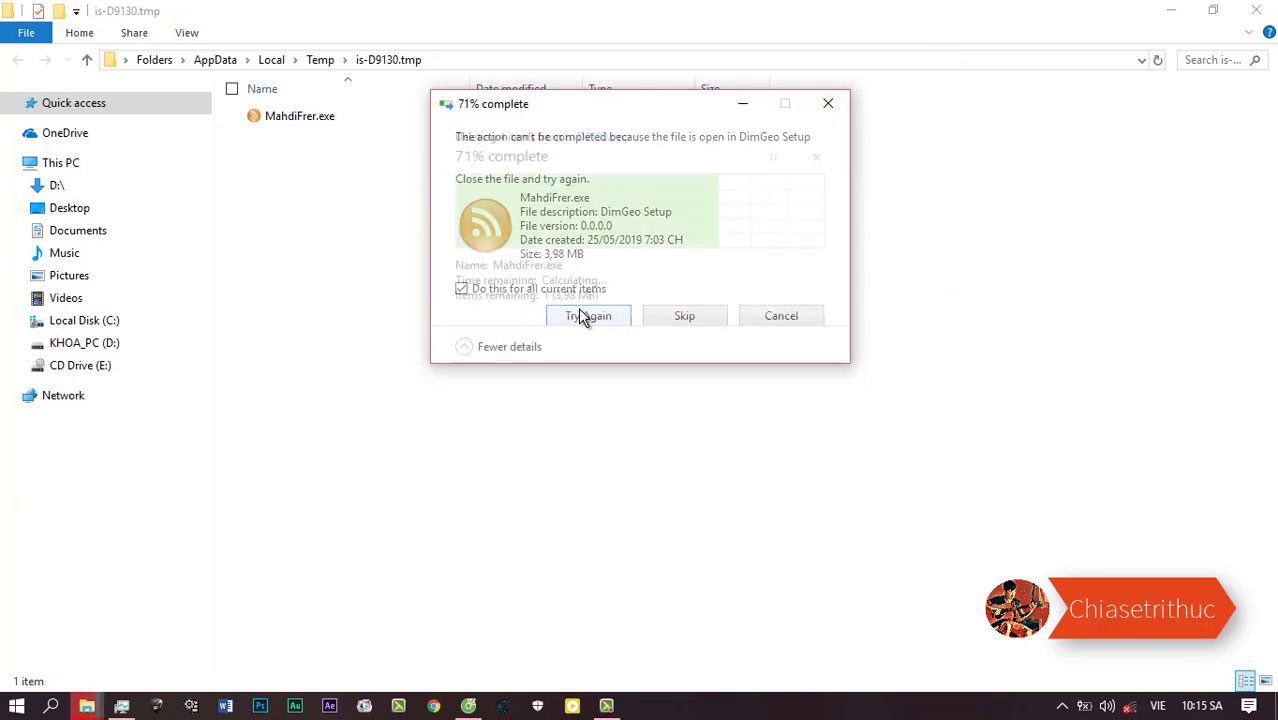
left_click(589, 316)
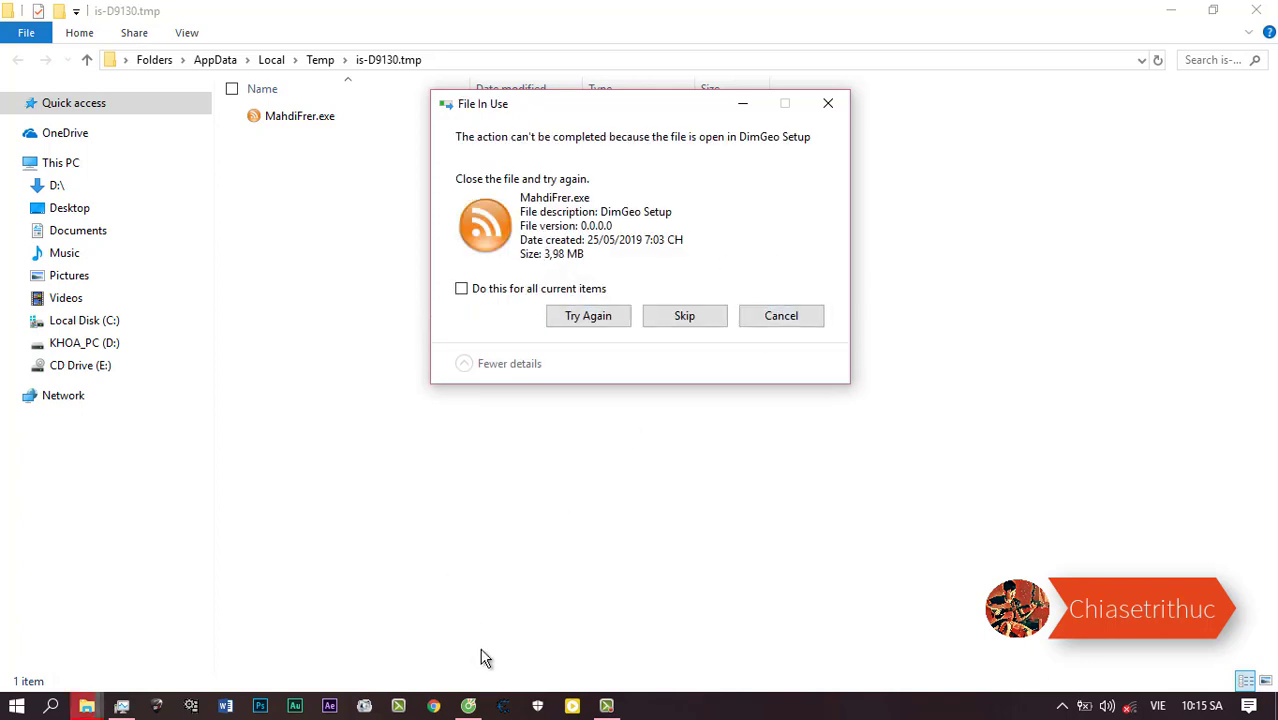
Step: End both DimGeo Setup (32 bit) processes in Task Manager and retry deleting MahdiFrer.exe
left_click(86, 707)
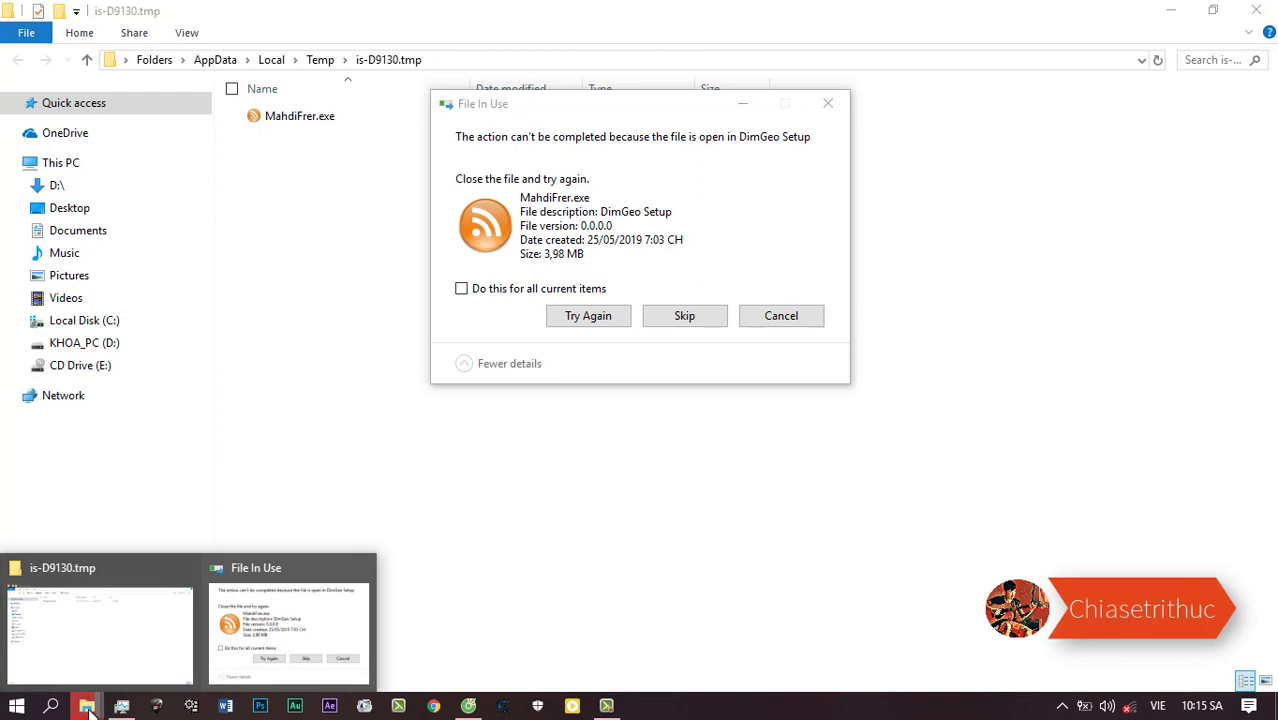
left_click(121, 706)
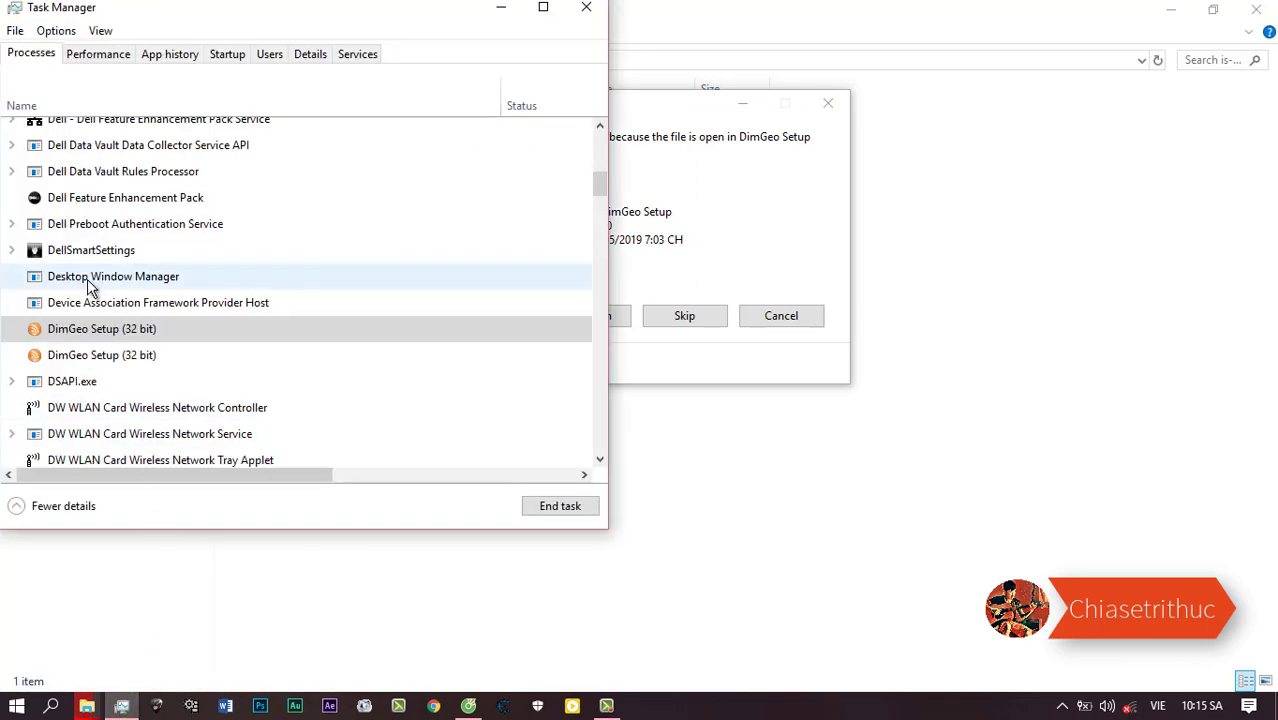
right_click(92, 329)
left_click(127, 344)
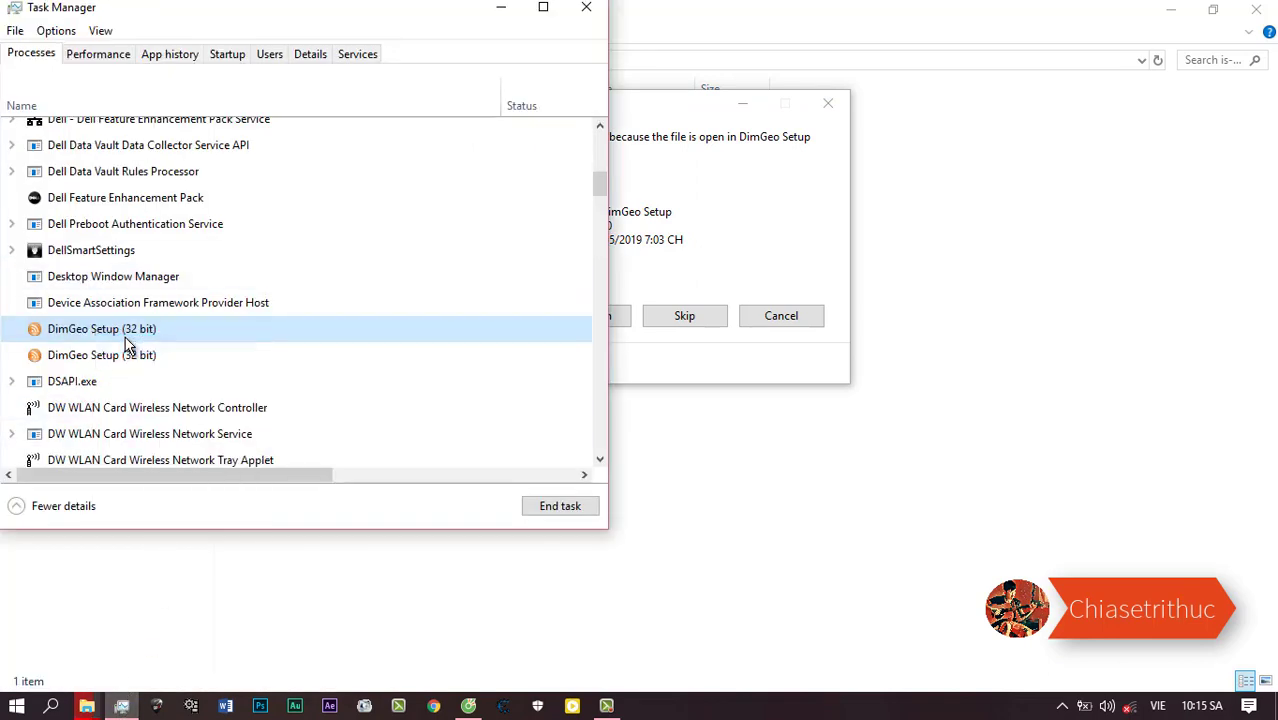
right_click(150, 330)
left_click(185, 343)
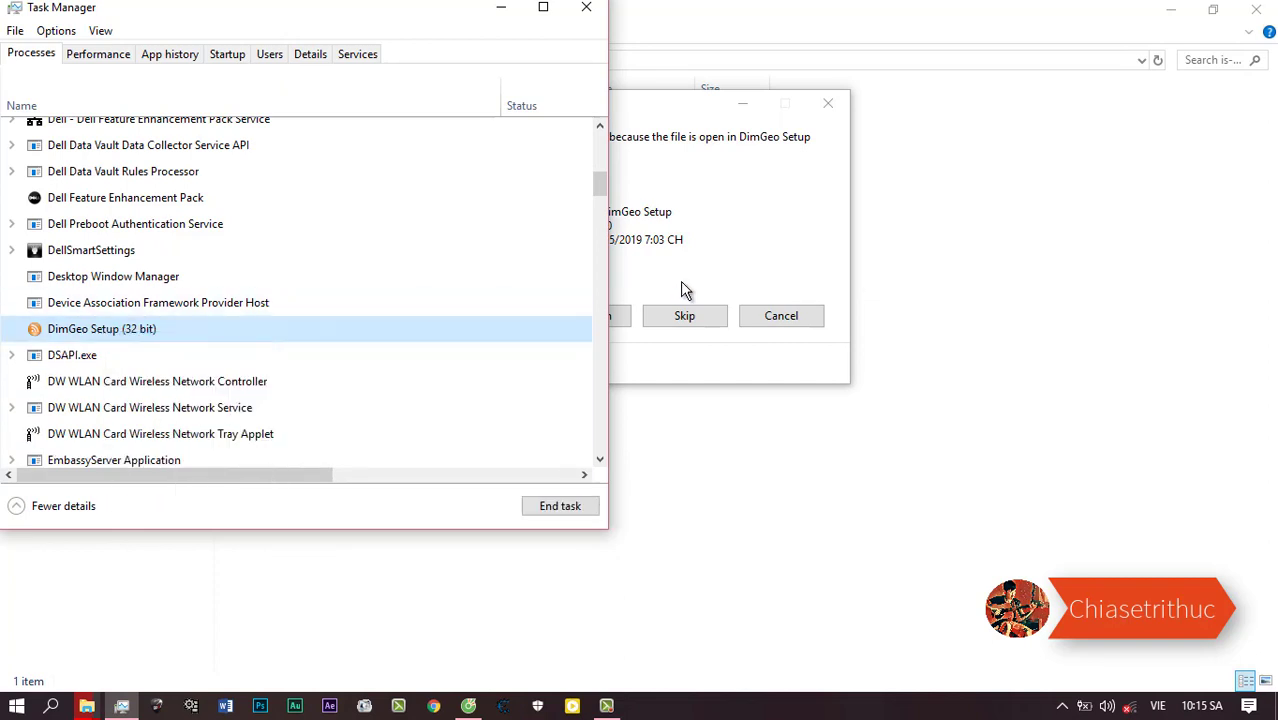
left_click(619, 317)
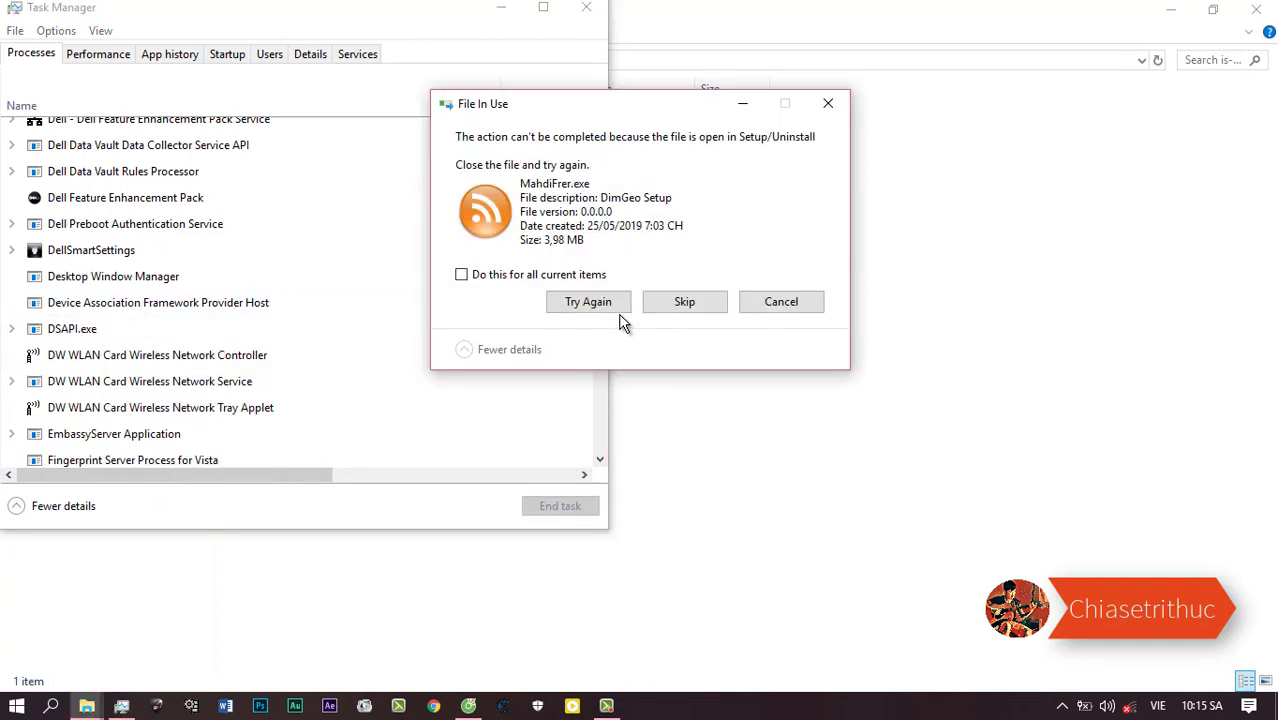
left_click(590, 304)
Step: Find and end both Setup/Uninstall (32 bit) processes in Task Manager, and retry the deletion of MahdiFrer.exe
left_click(172, 286)
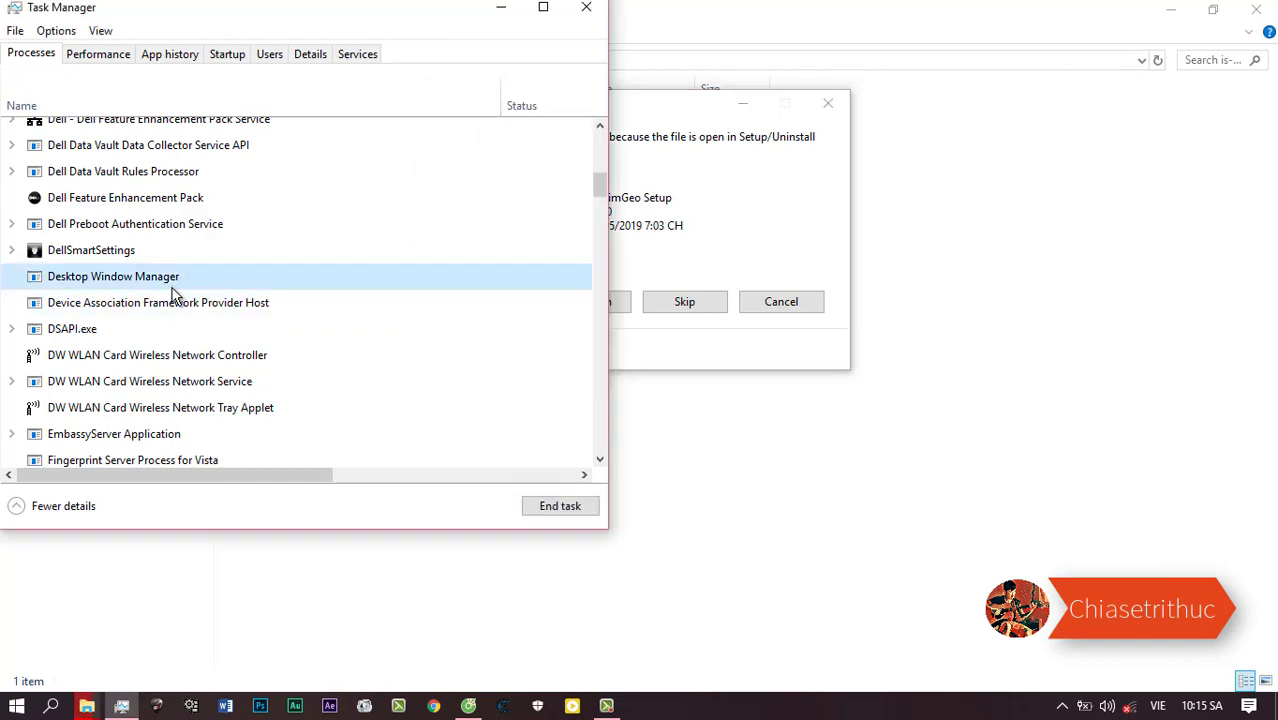
scroll(165, 300, "up", 5)
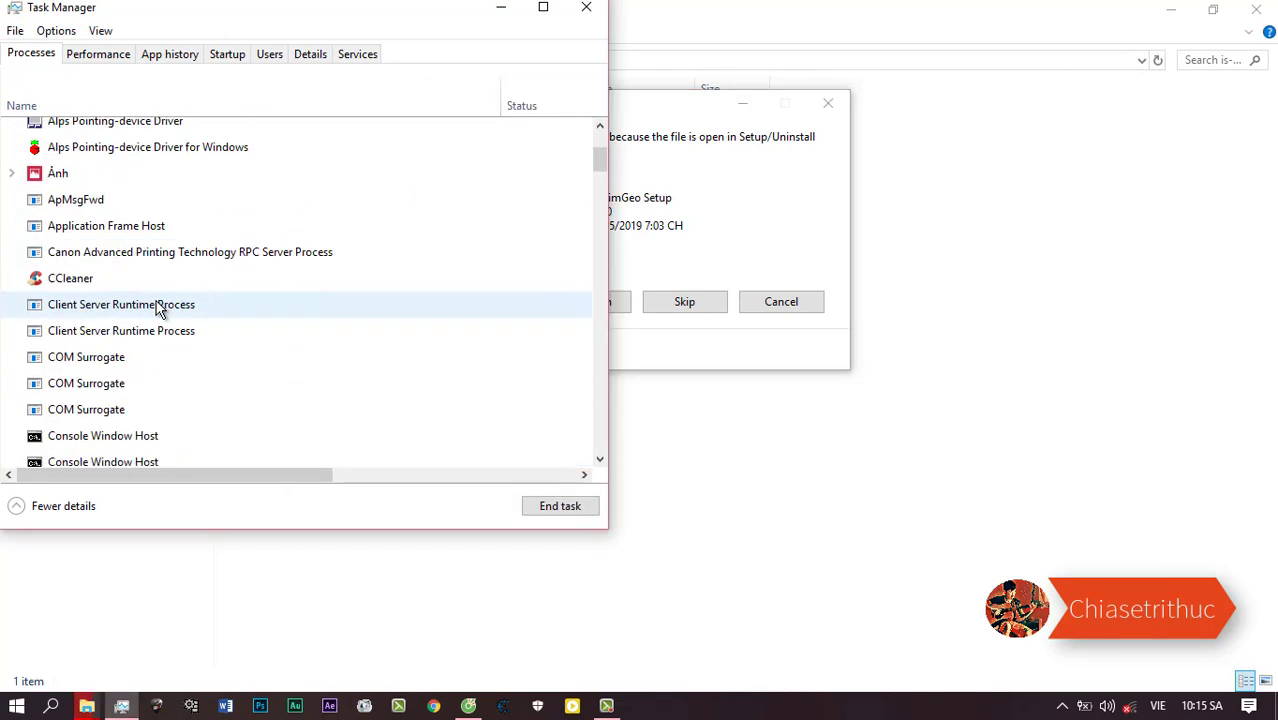
scroll(160, 305, "down", 12)
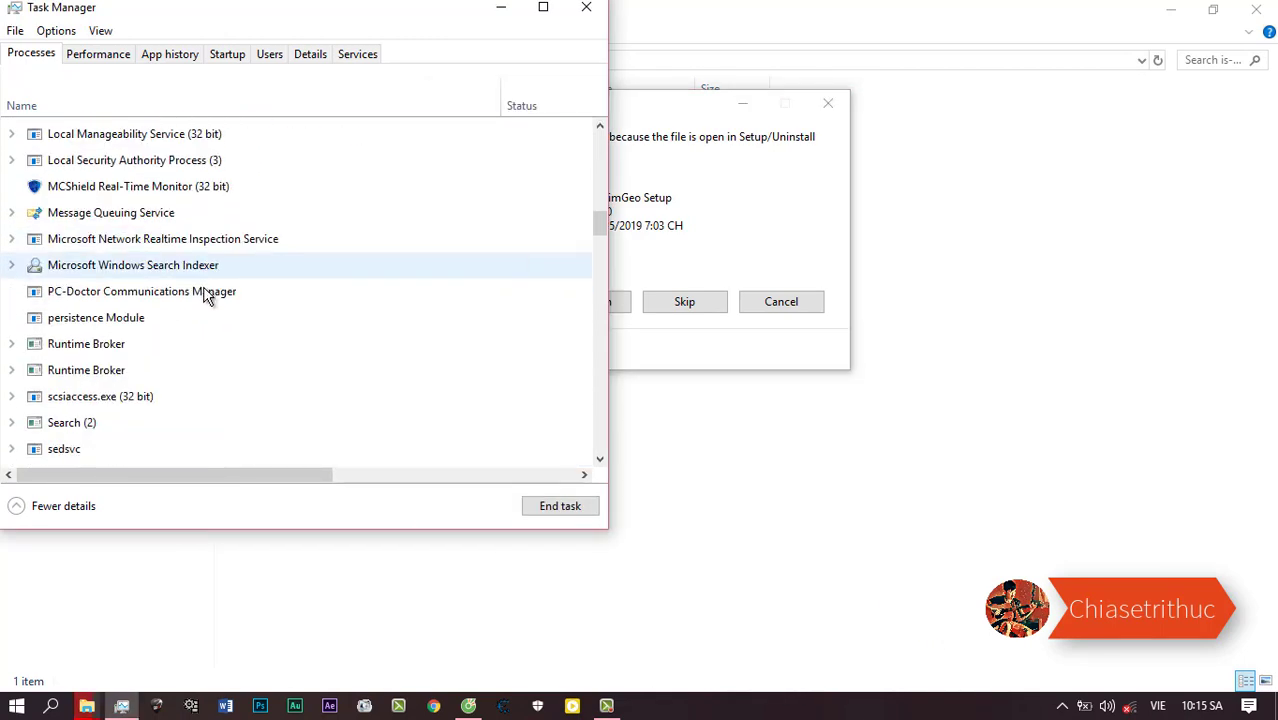
scroll(205, 295, "down", 13)
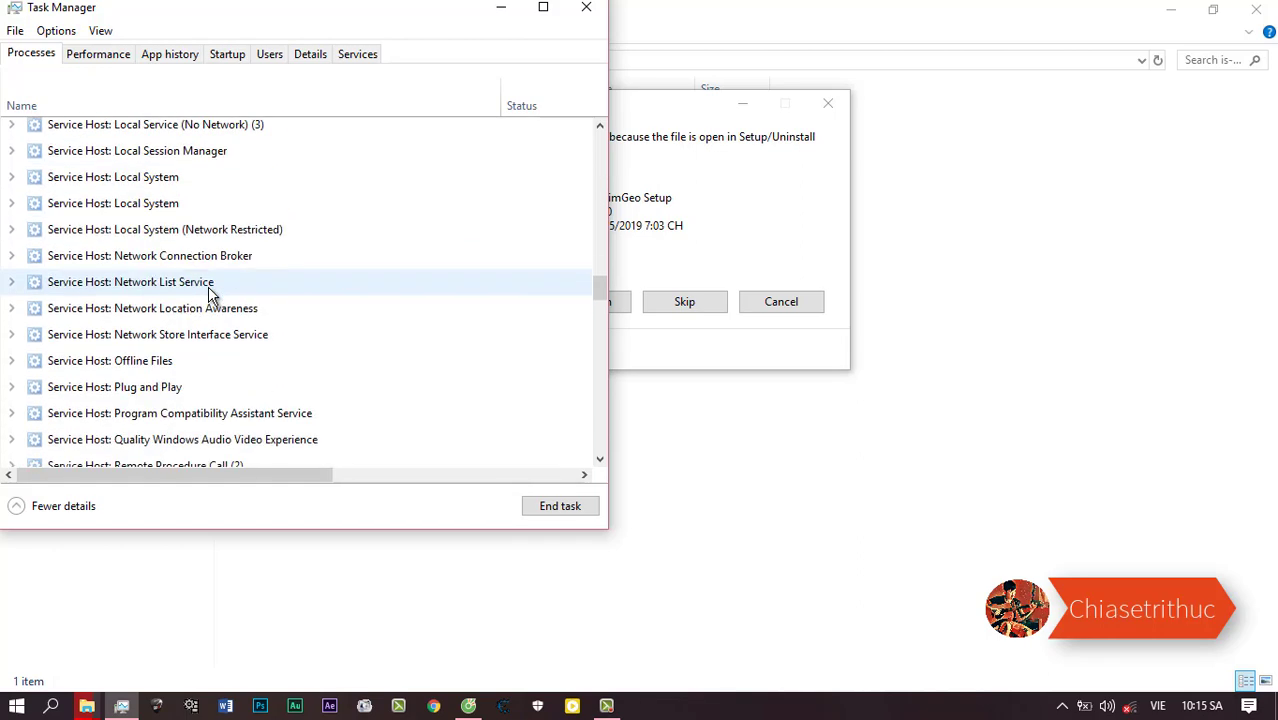
scroll(212, 290, "down", 15)
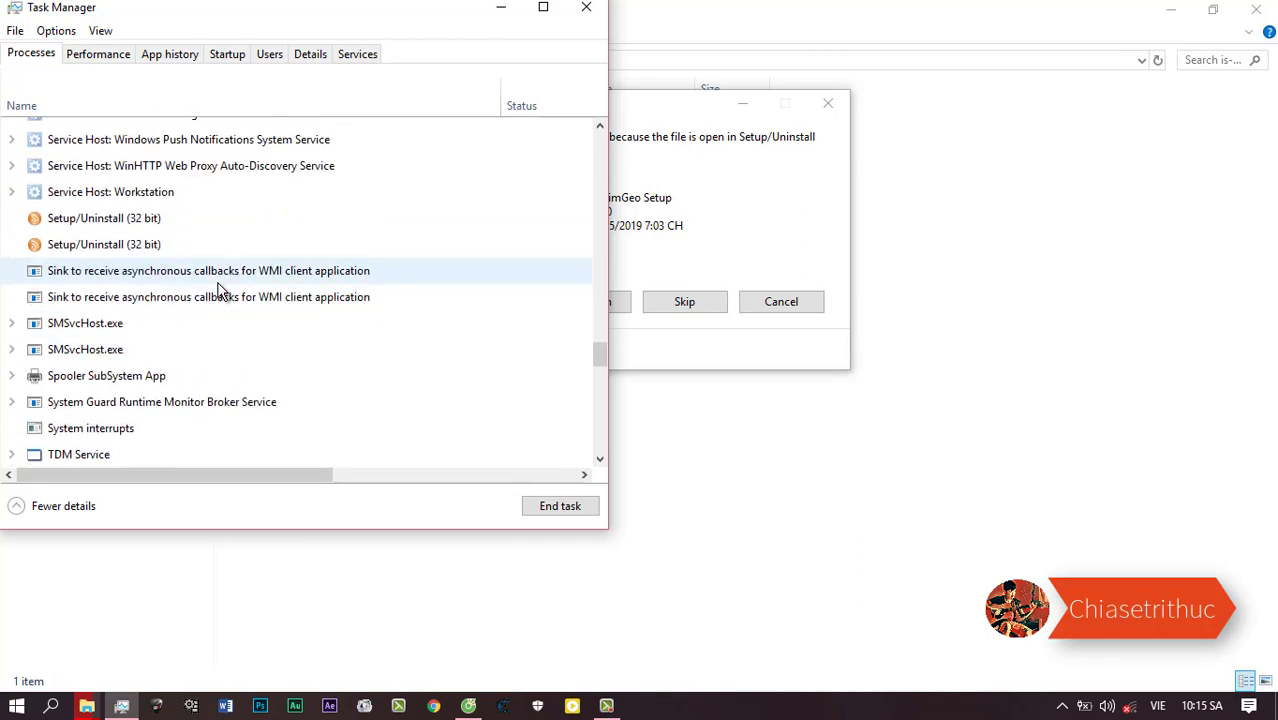
scroll(220, 290, "up", 1)
right_click(116, 307)
left_click(166, 319)
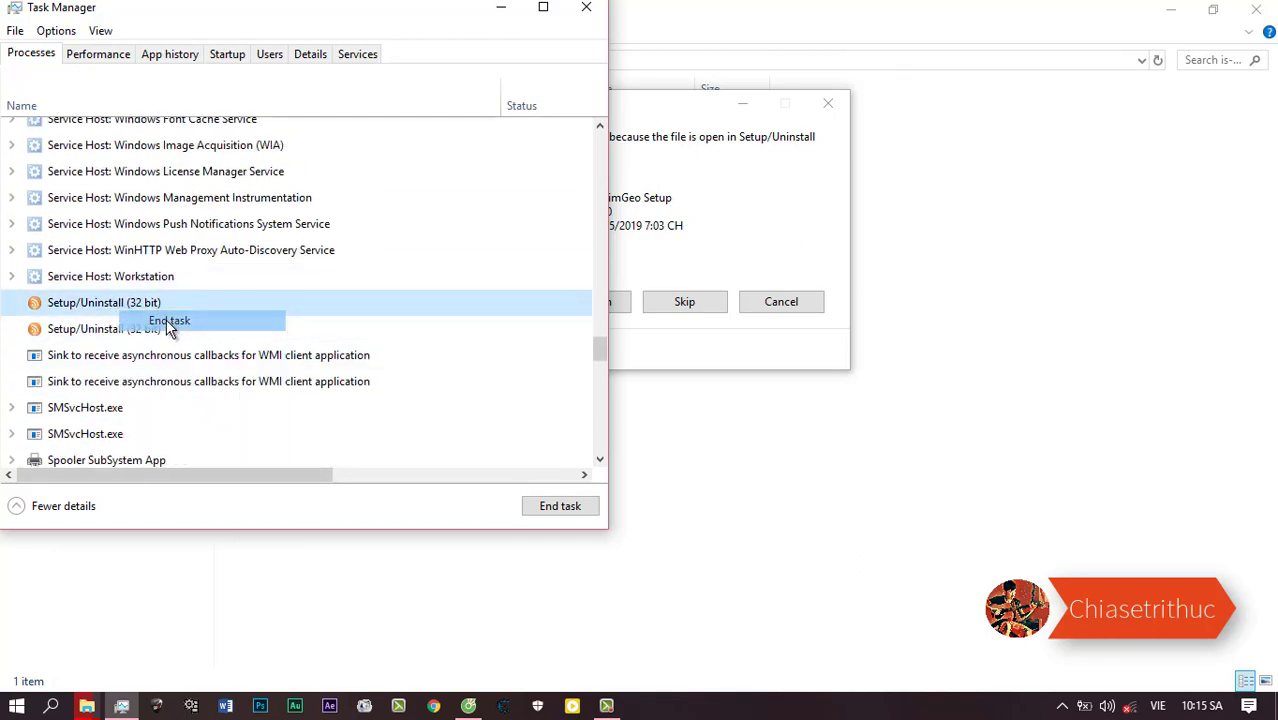
right_click(130, 304)
left_click(170, 315)
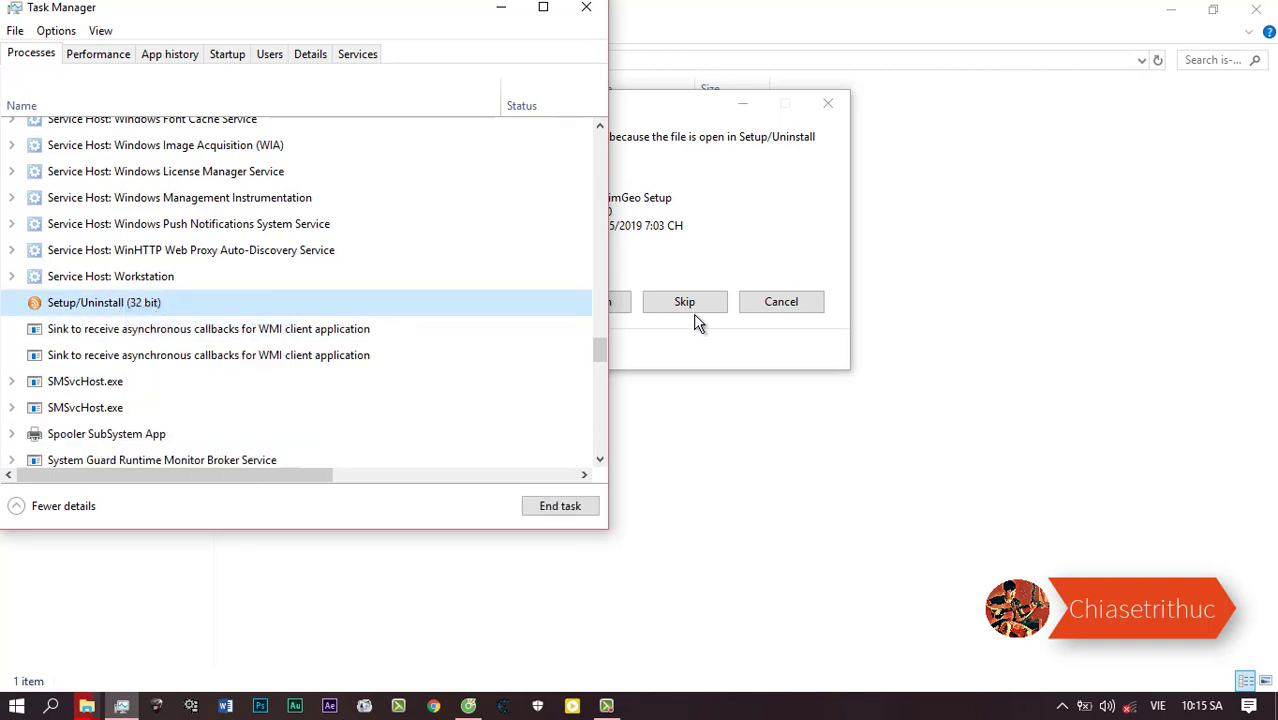
left_click(620, 304)
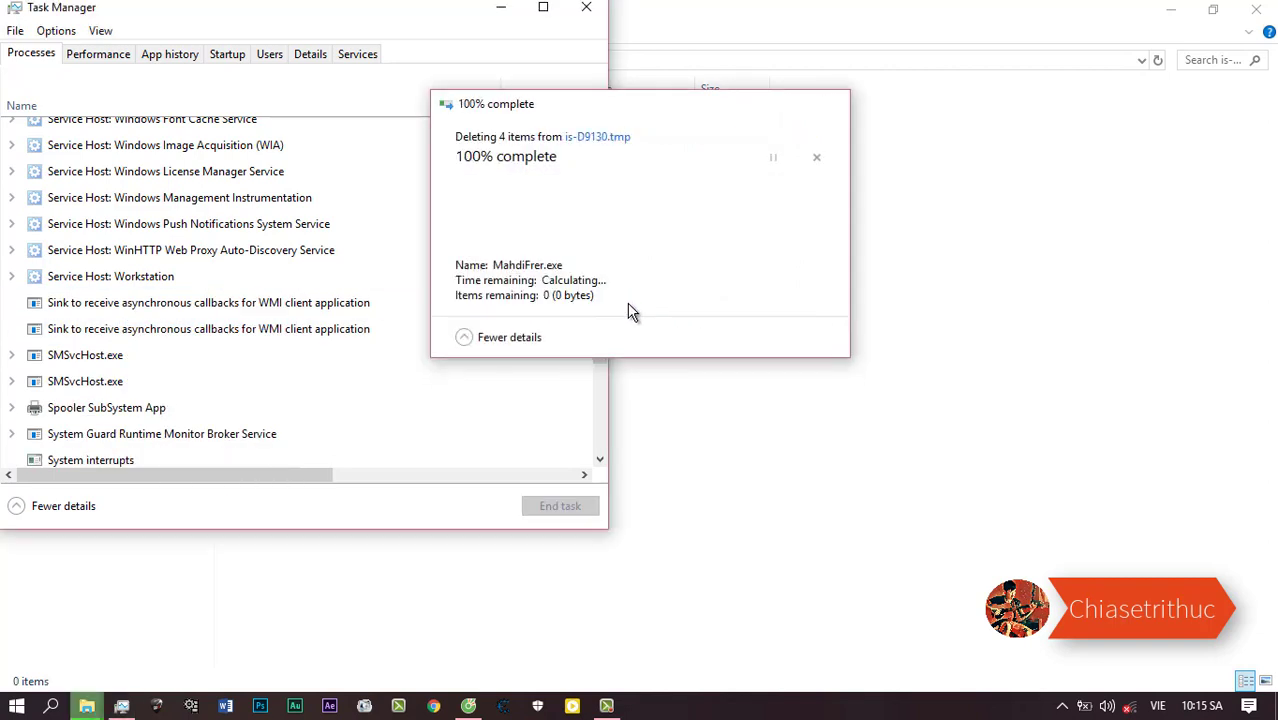
Step: Examine the rest of the Task Manager process list for other suspicious processes
scroll(128, 370, "down", 5)
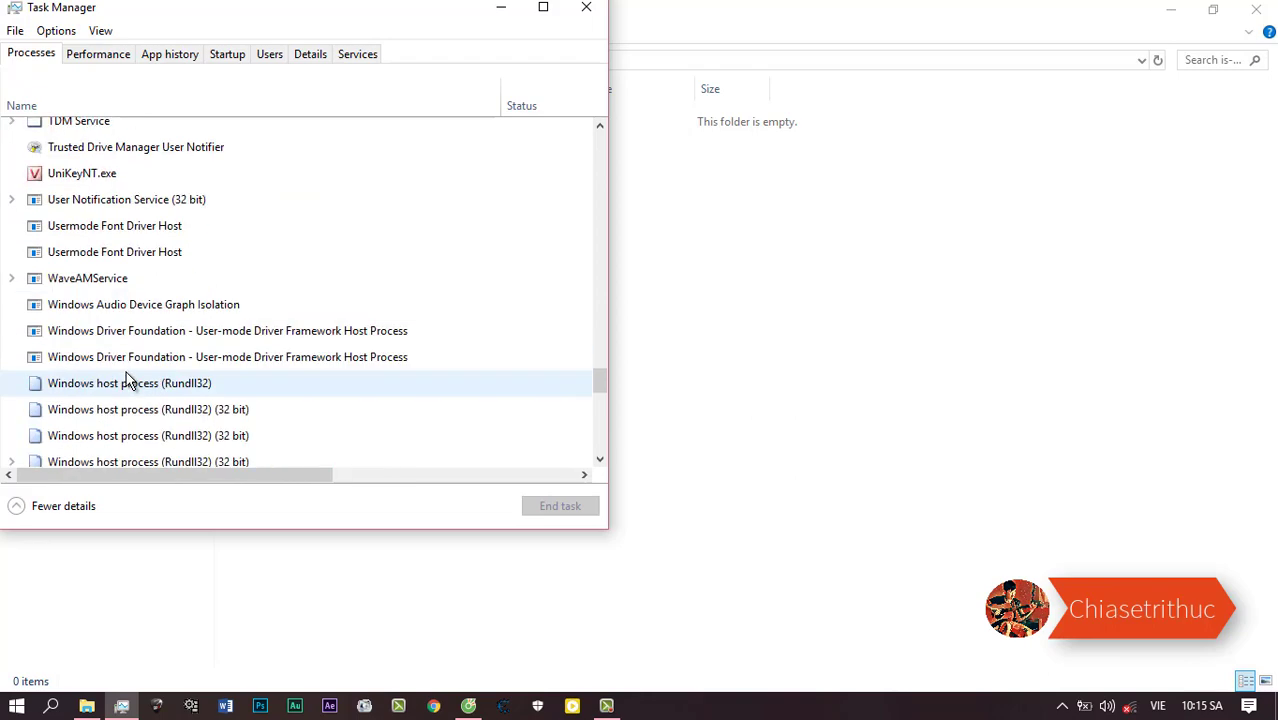
scroll(127, 380, "down", 5)
scroll(128, 380, "down", 5)
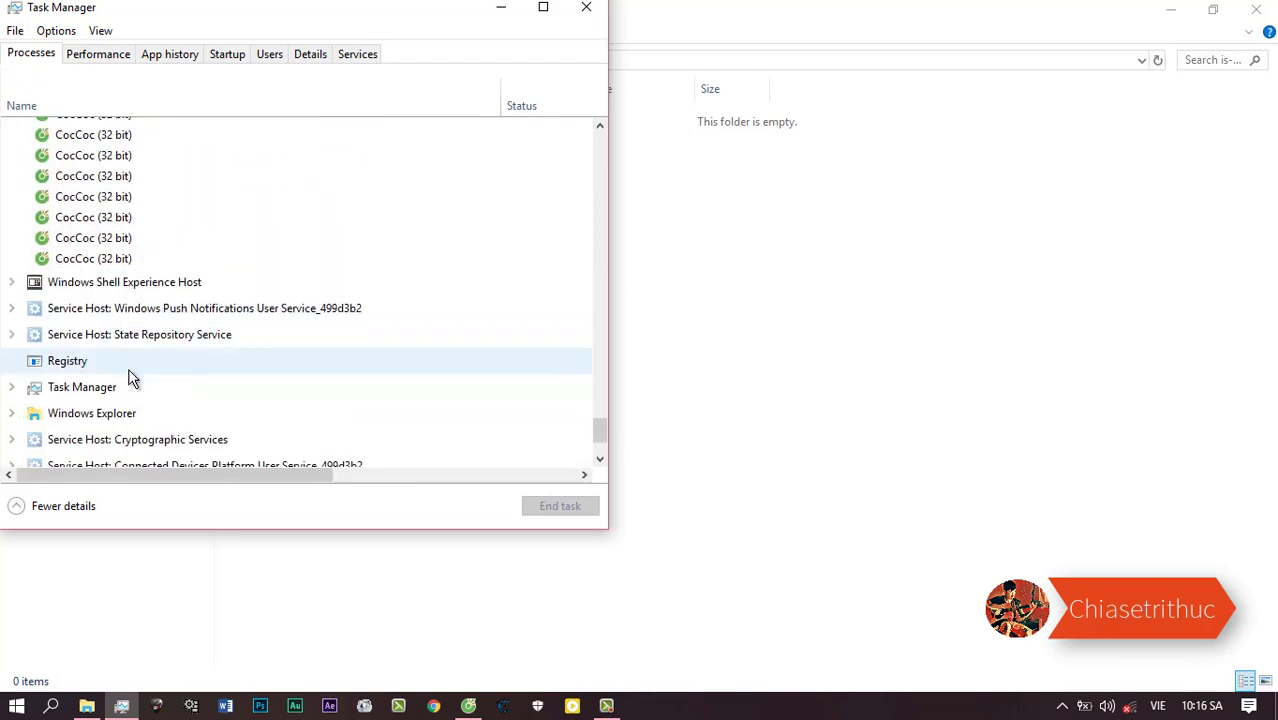
scroll(128, 371, "down", 2)
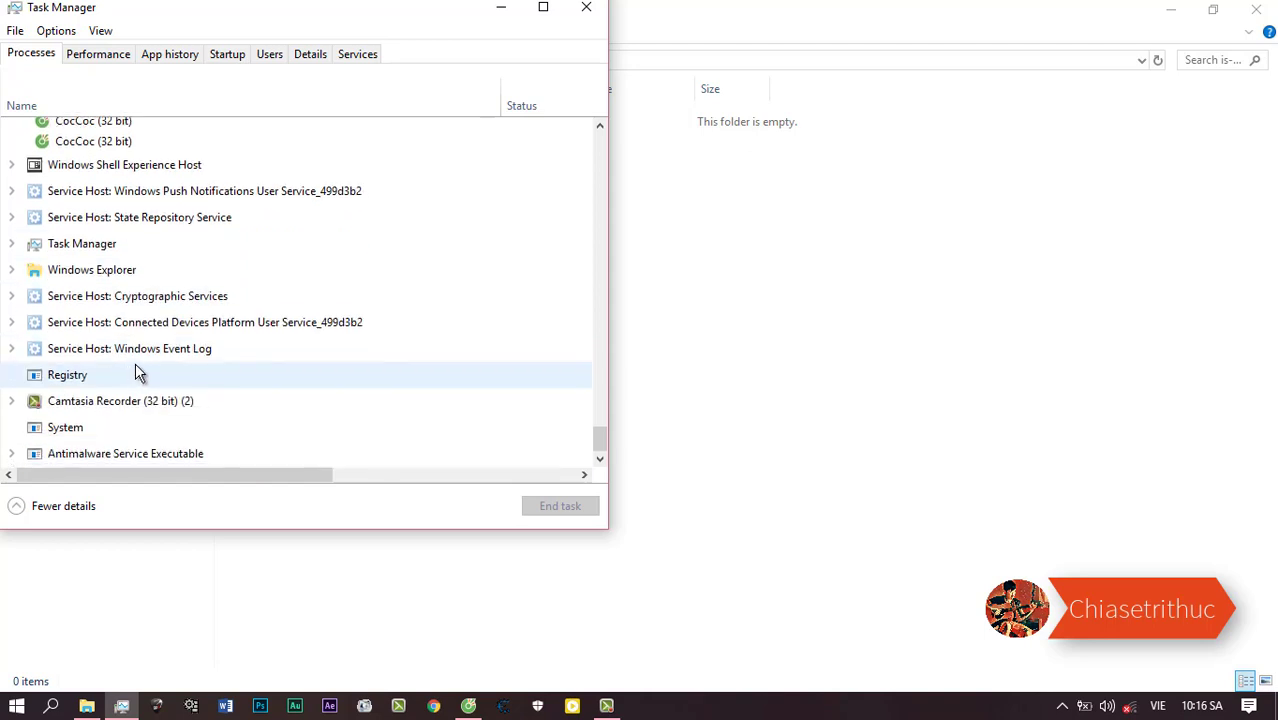
scroll(135, 362, "up", 2)
Step: Switch to the Cốc Cốc browser and close it together with all its thegoodcaster.com tabs
left_click(470, 707)
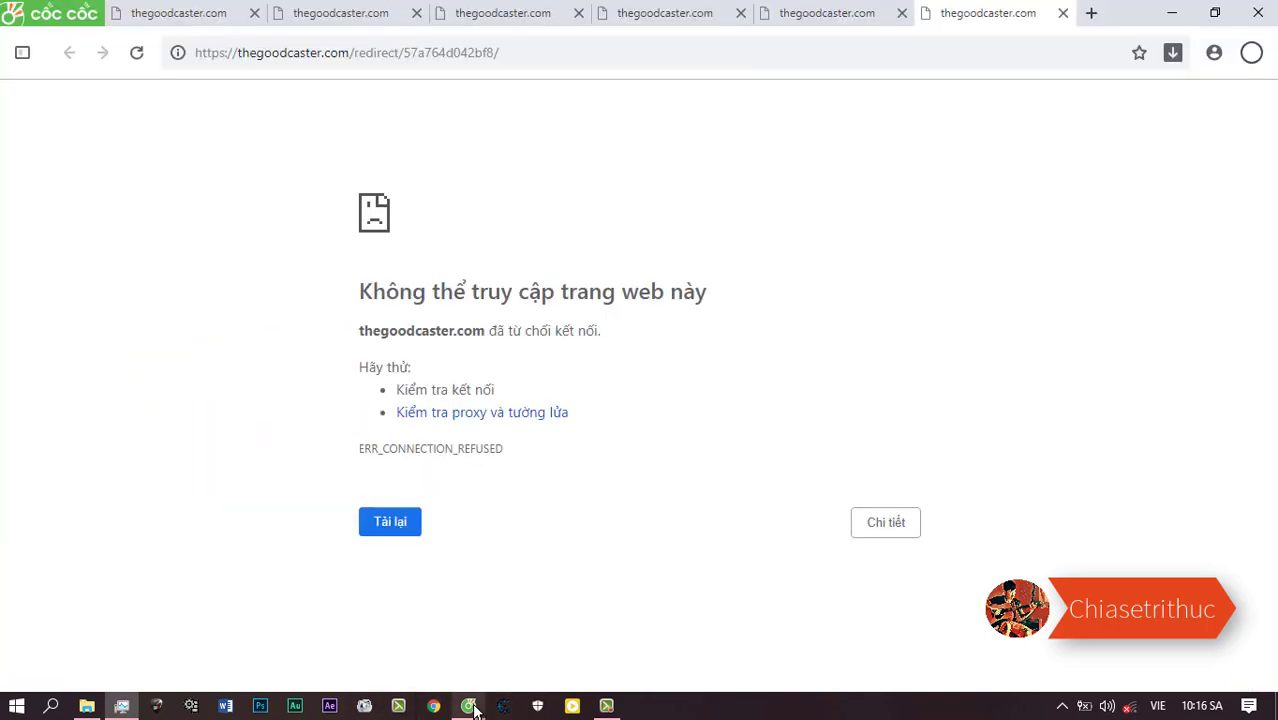
left_click(1257, 12)
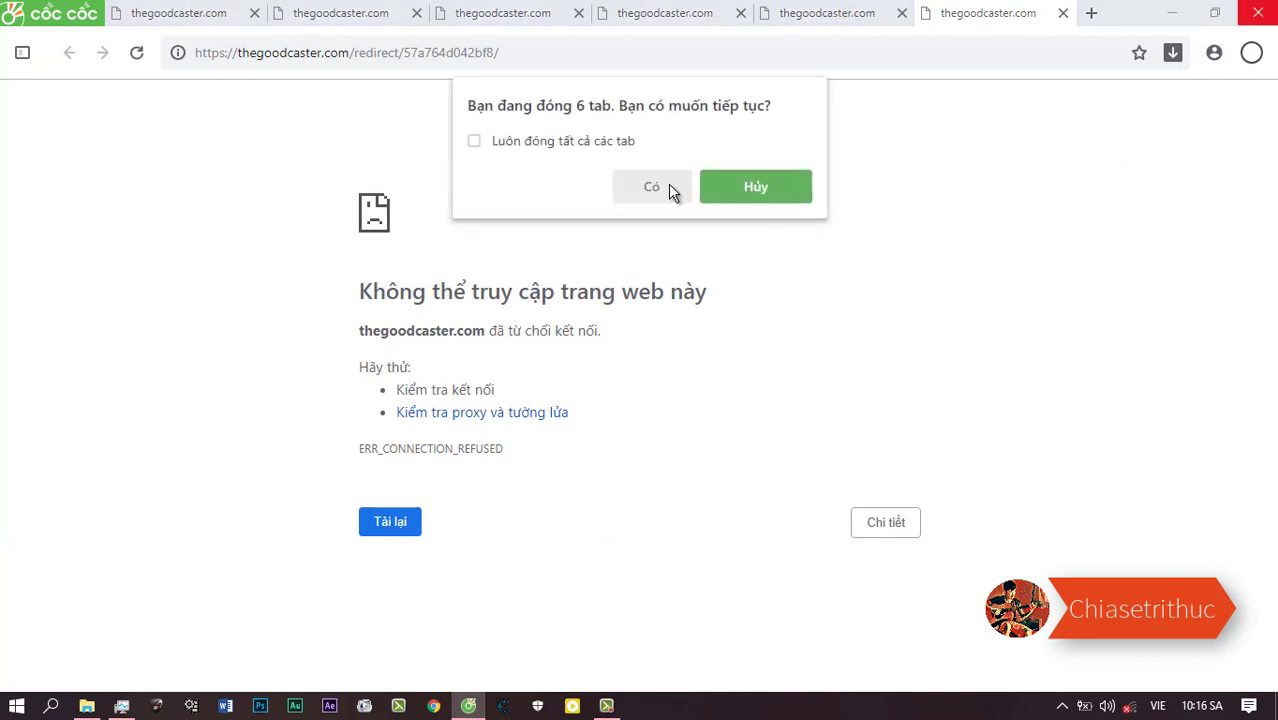
left_click(652, 187)
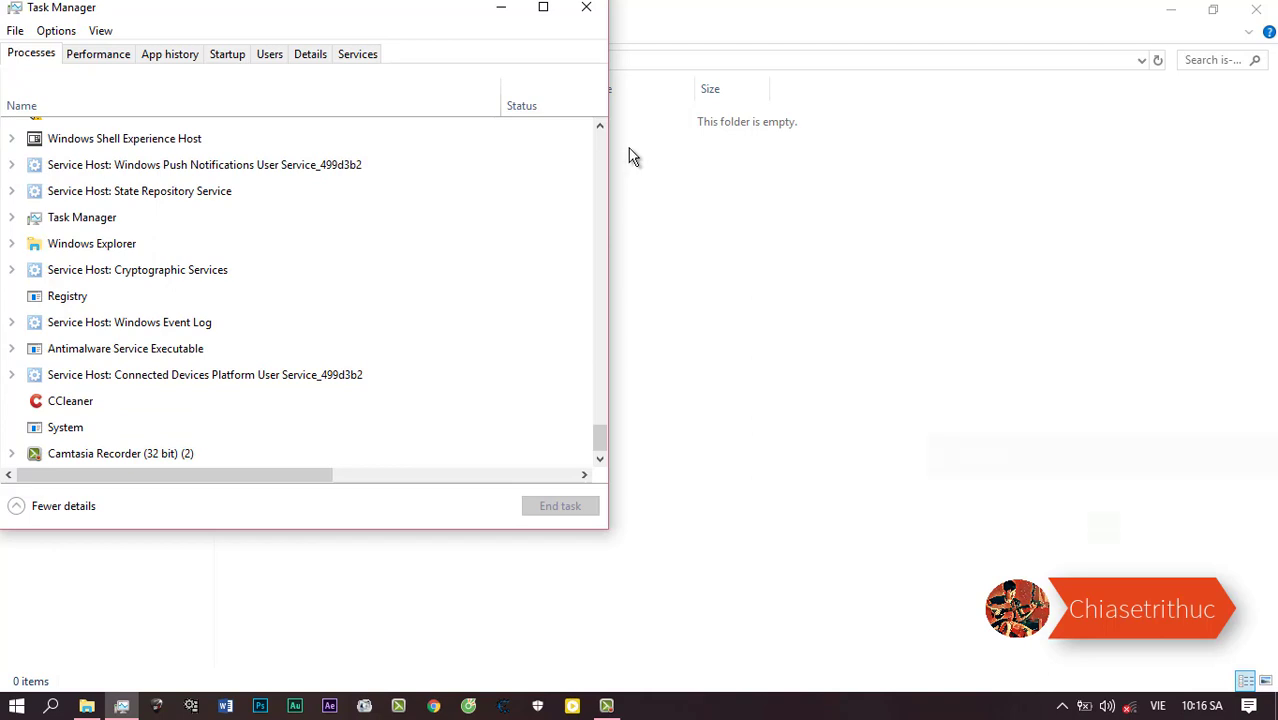
left_click(1265, 455)
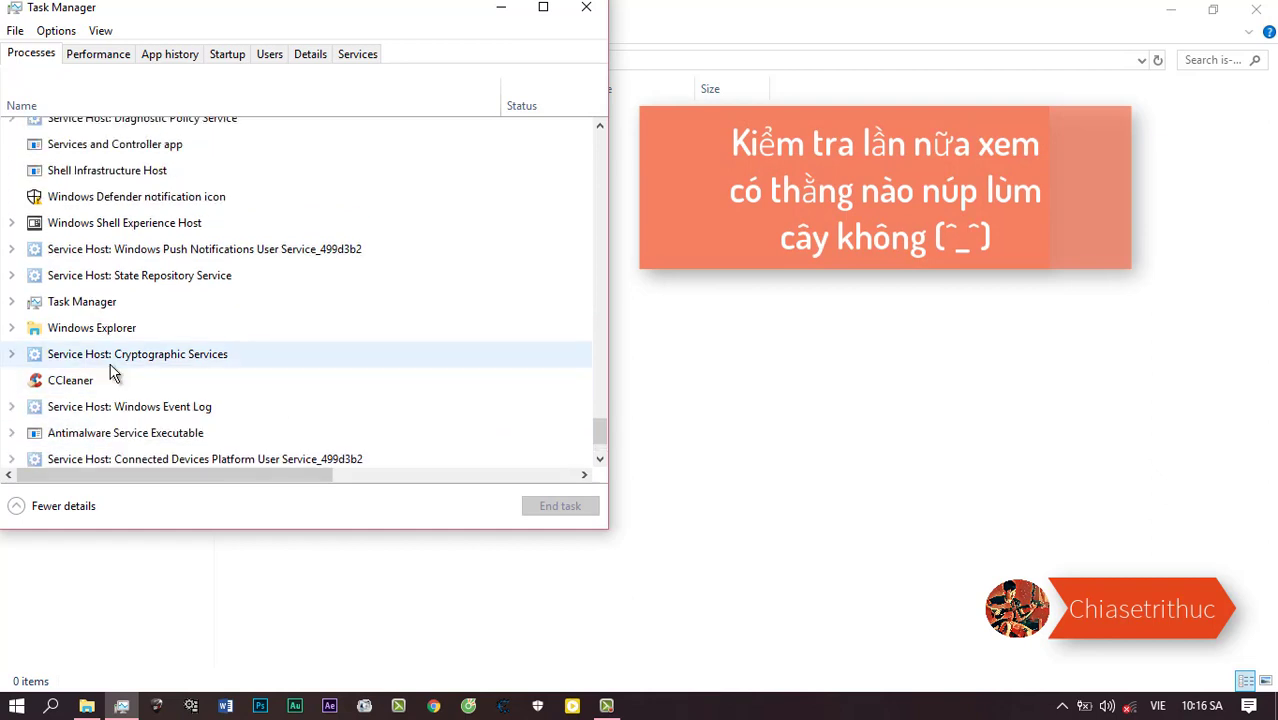
Step: Recheck the Windows processes in Task Manager for hidden adware, inspecting WaveAMService and Trusted Drive Manager User Notifier
scroll(113, 358, "up", 3)
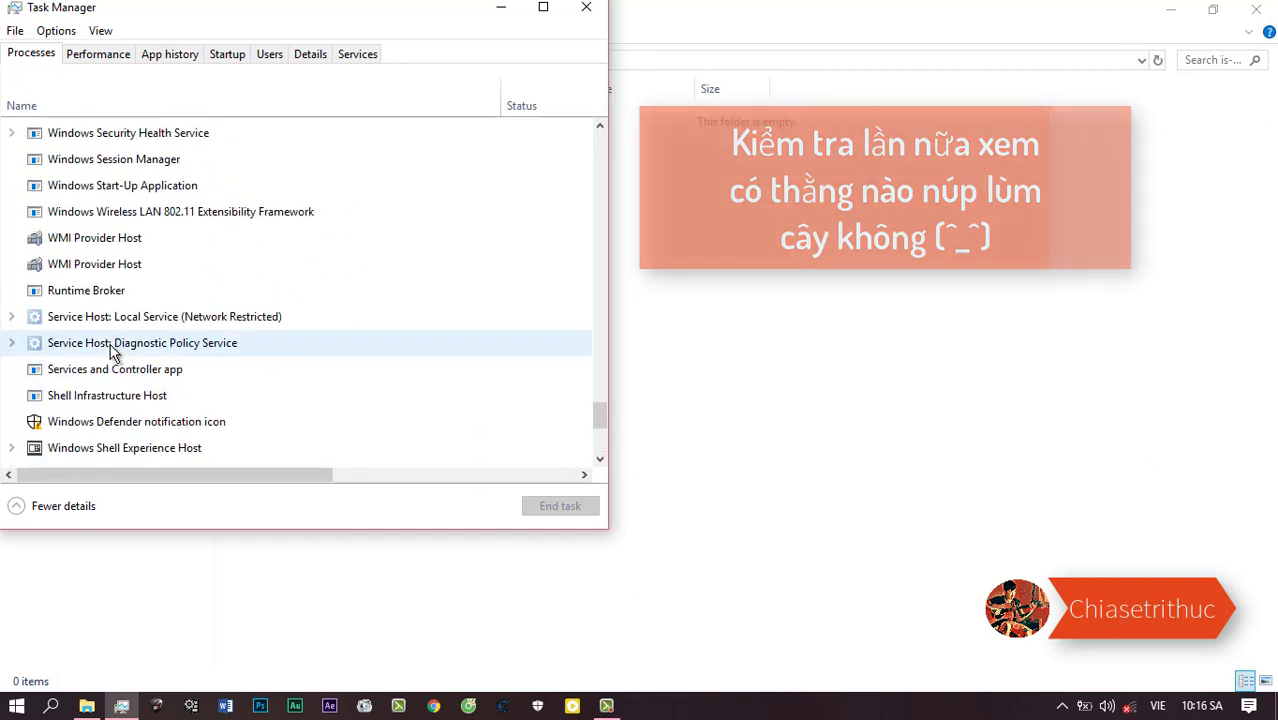
scroll(113, 350, "up", 2)
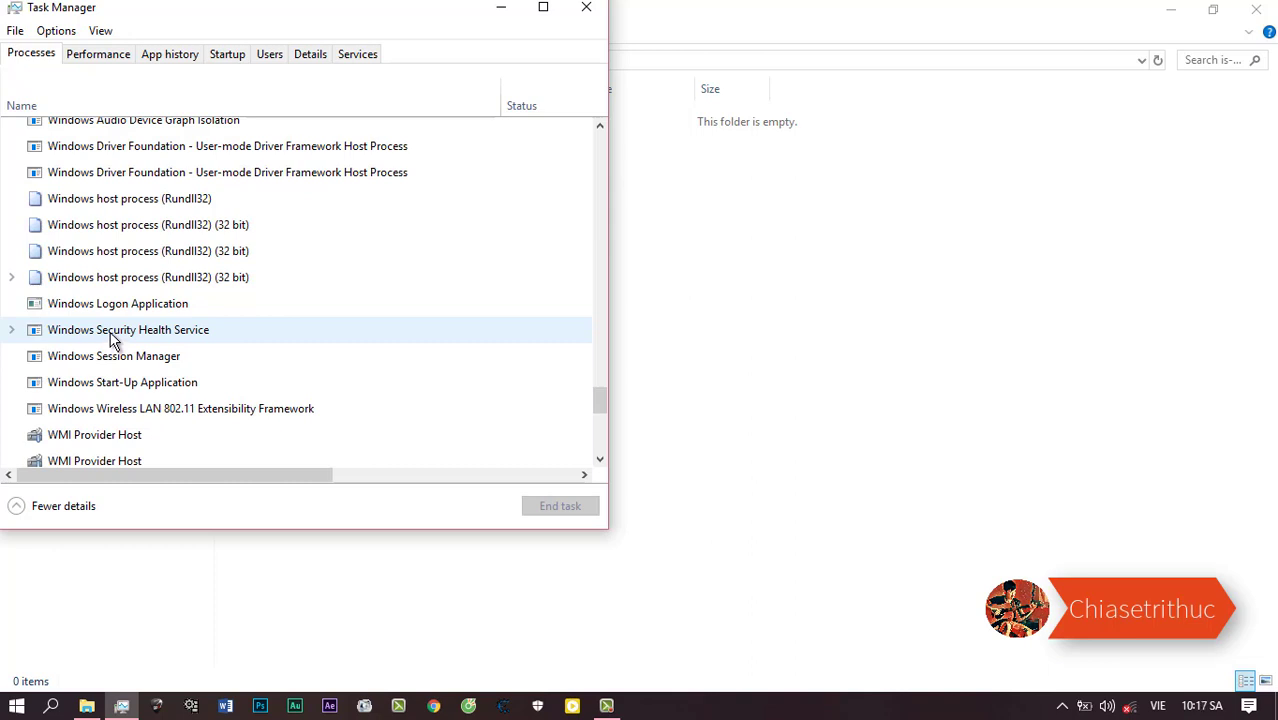
scroll(113, 340, "up", 1)
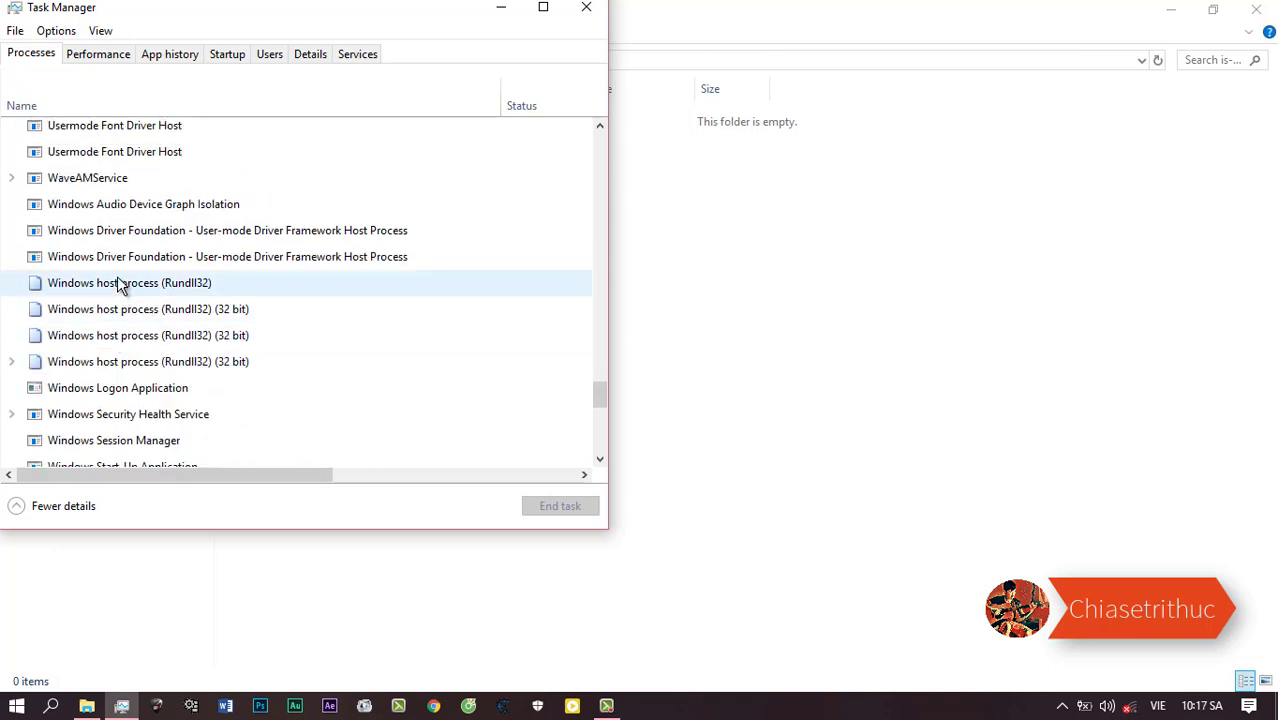
scroll(118, 285, "up", 1)
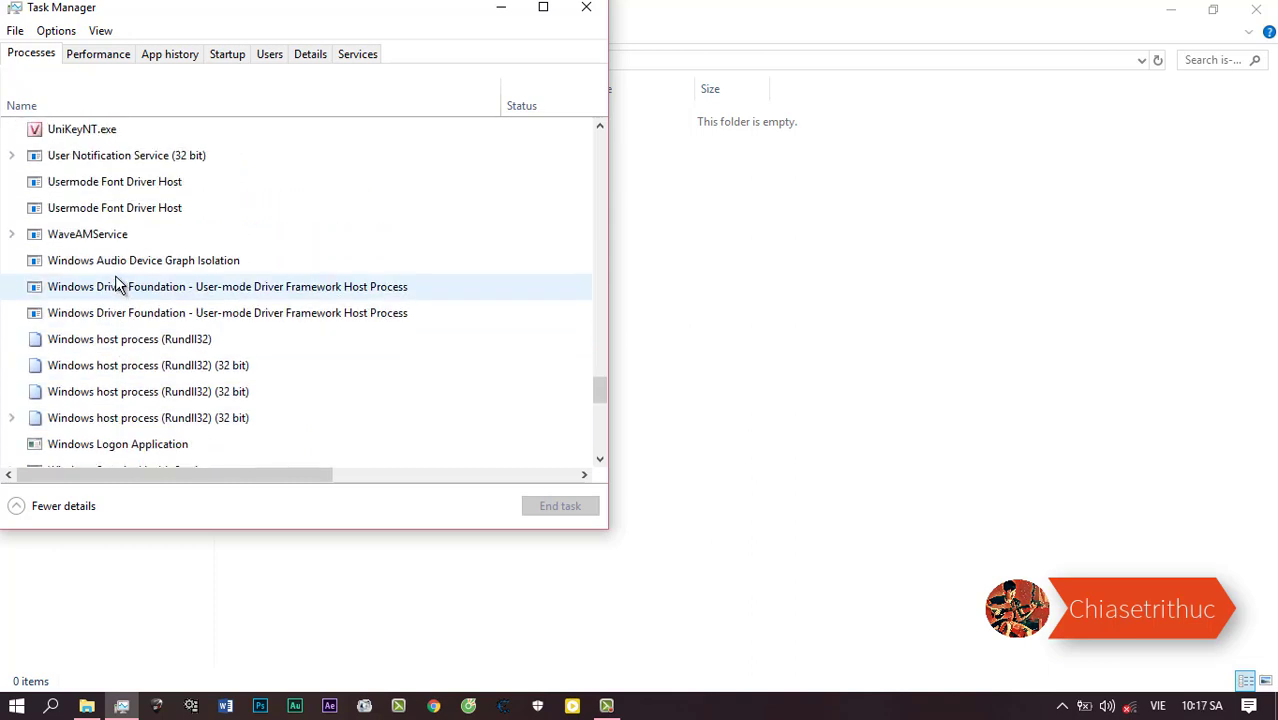
left_click(12, 236)
scroll(125, 277, "up", 1)
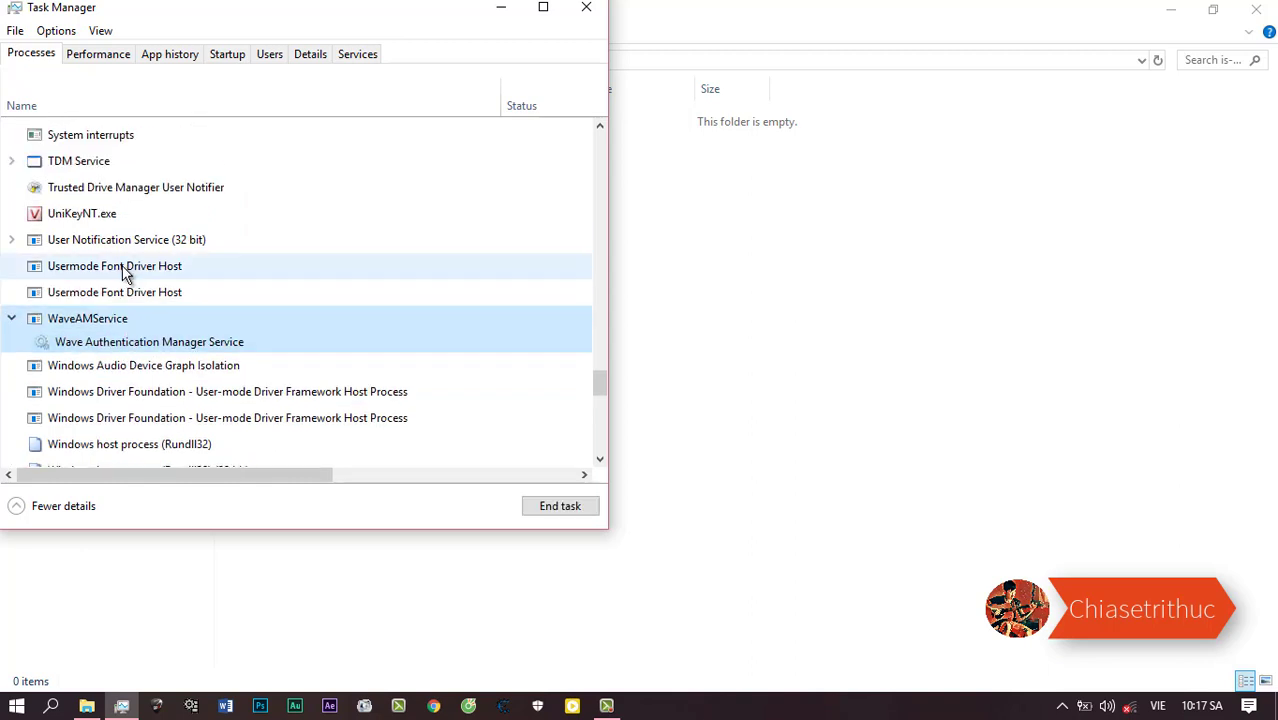
scroll(72, 259, "up", 2)
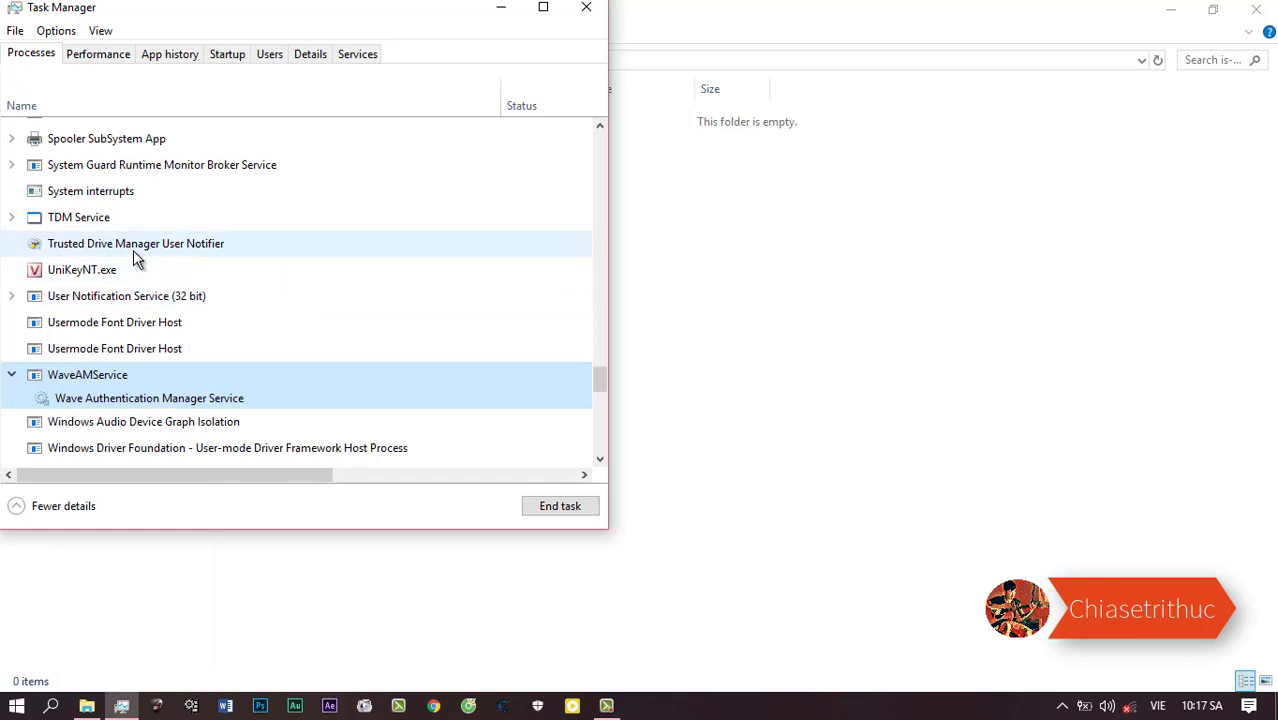
left_click(134, 250)
scroll(131, 246, "up", 1)
scroll(130, 250, "up", 2)
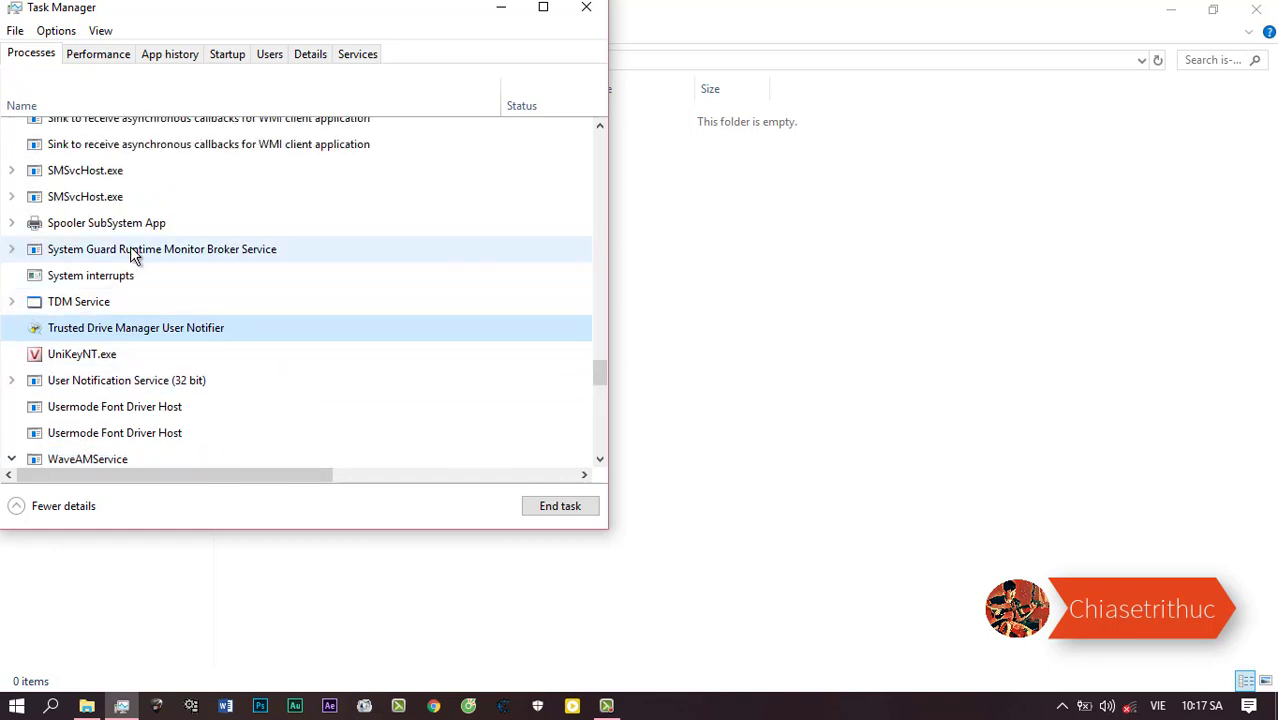
scroll(130, 254, "up", 1)
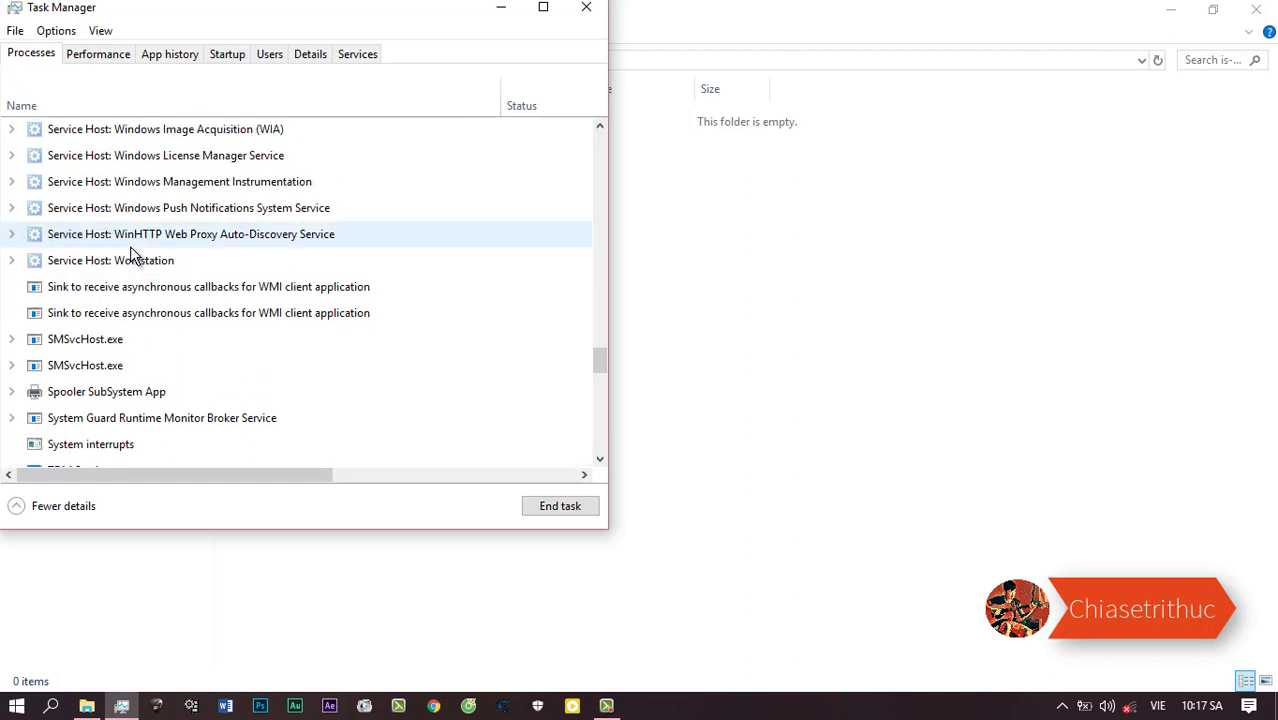
Step: Examine the Service Host entries in the process list for anything suspicious
scroll(131, 254, "up", 2)
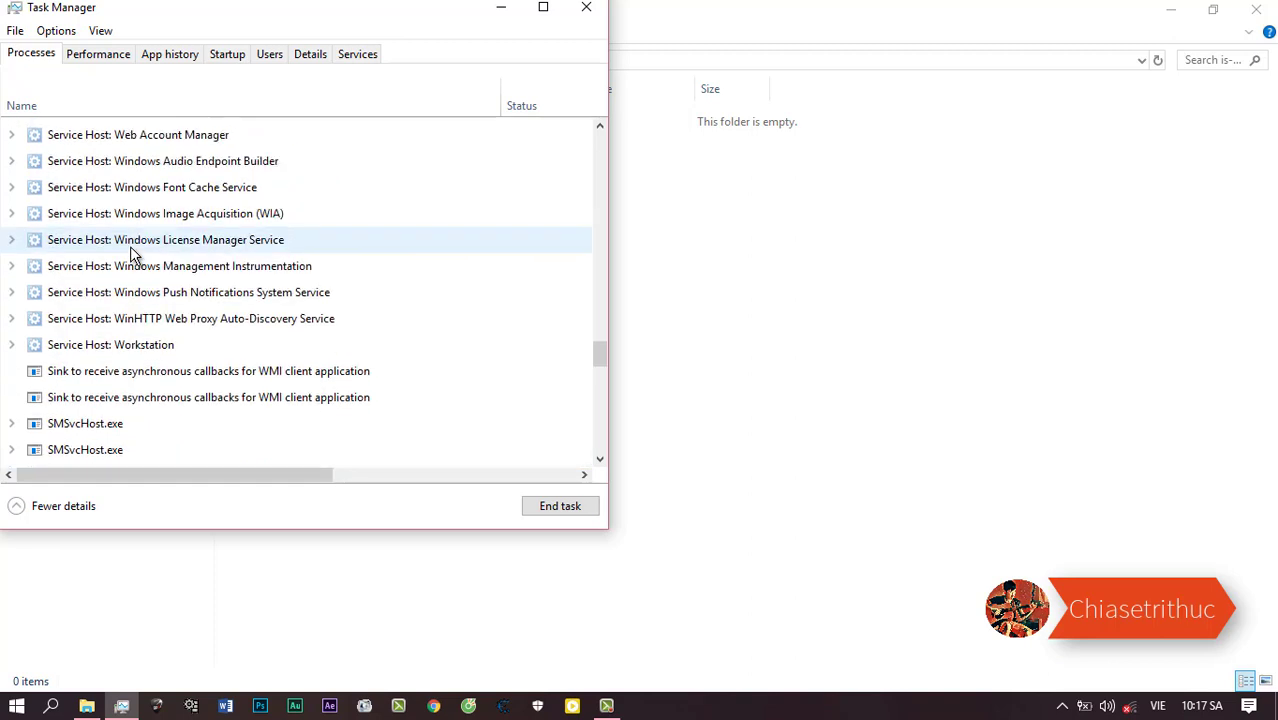
scroll(133, 254, "up", 2)
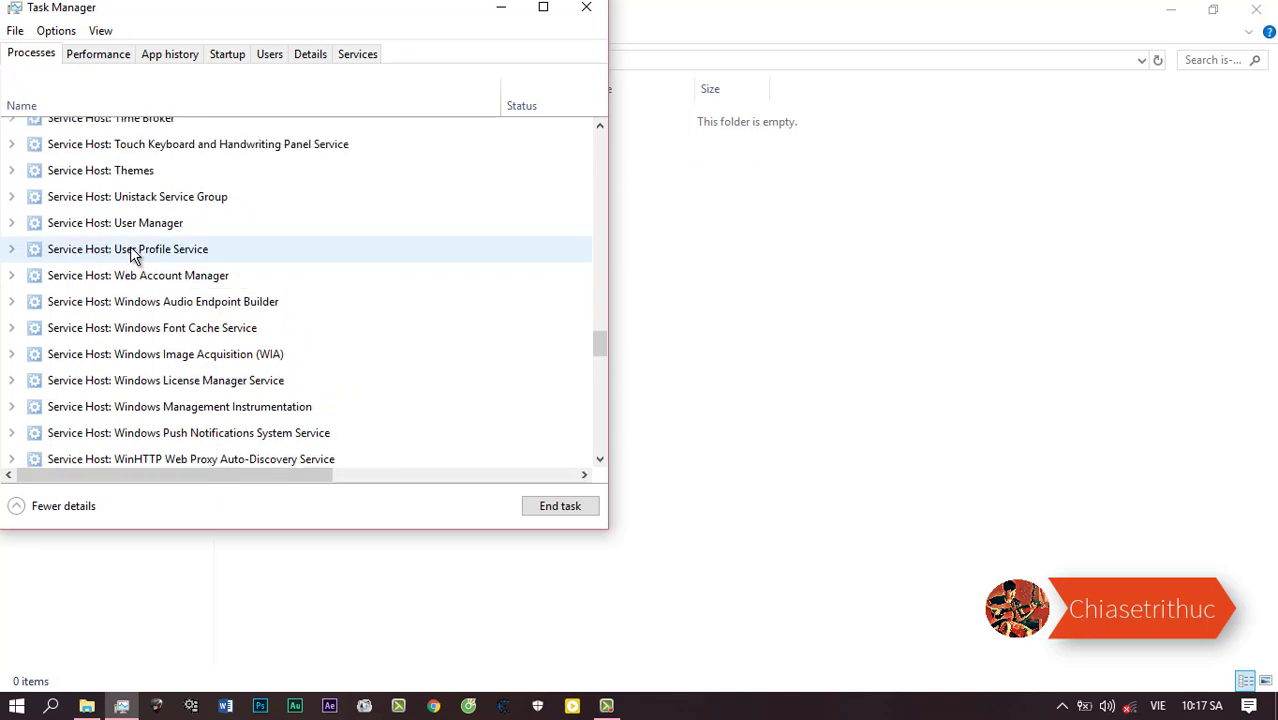
scroll(133, 254, "up", 2)
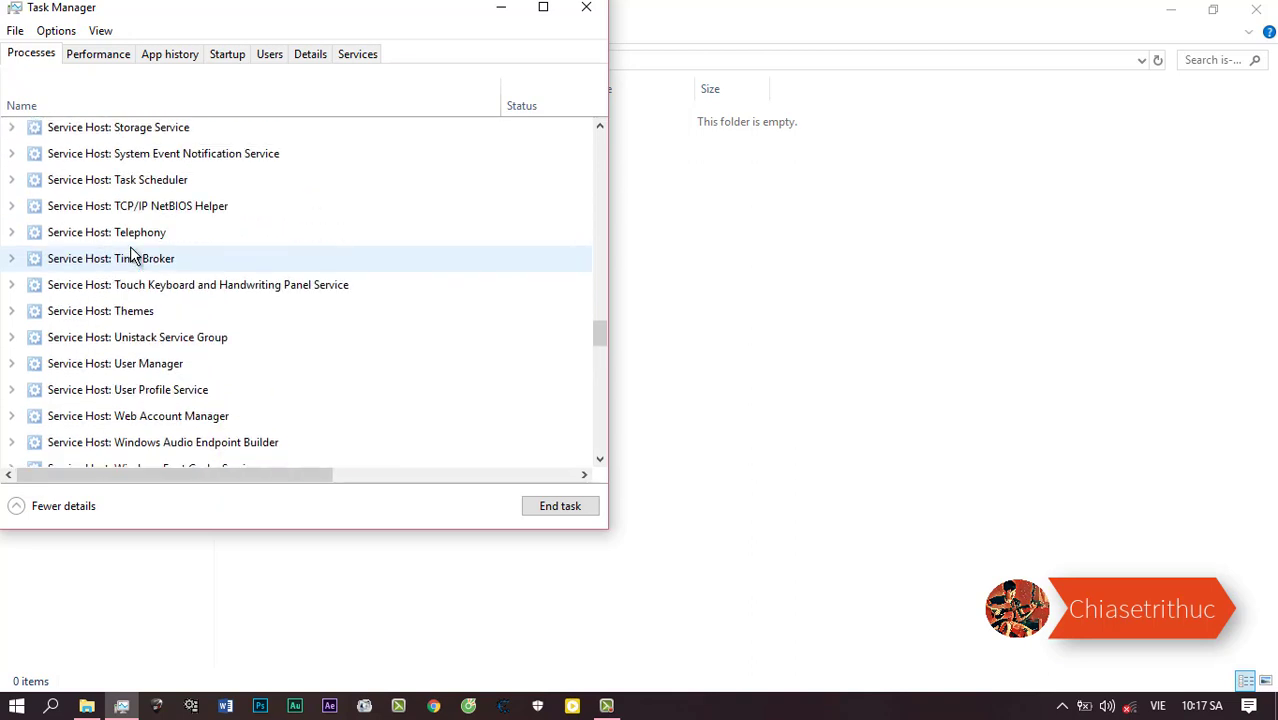
scroll(131, 254, "up", 3)
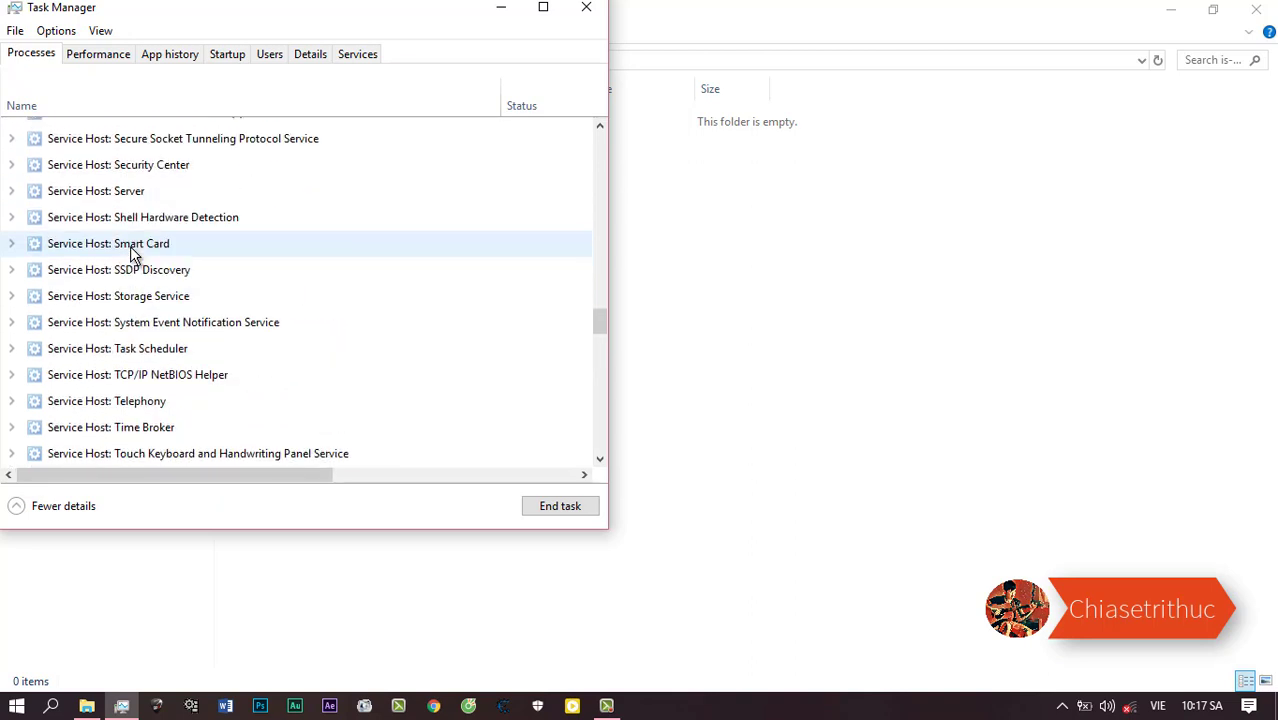
scroll(131, 254, "up", 1)
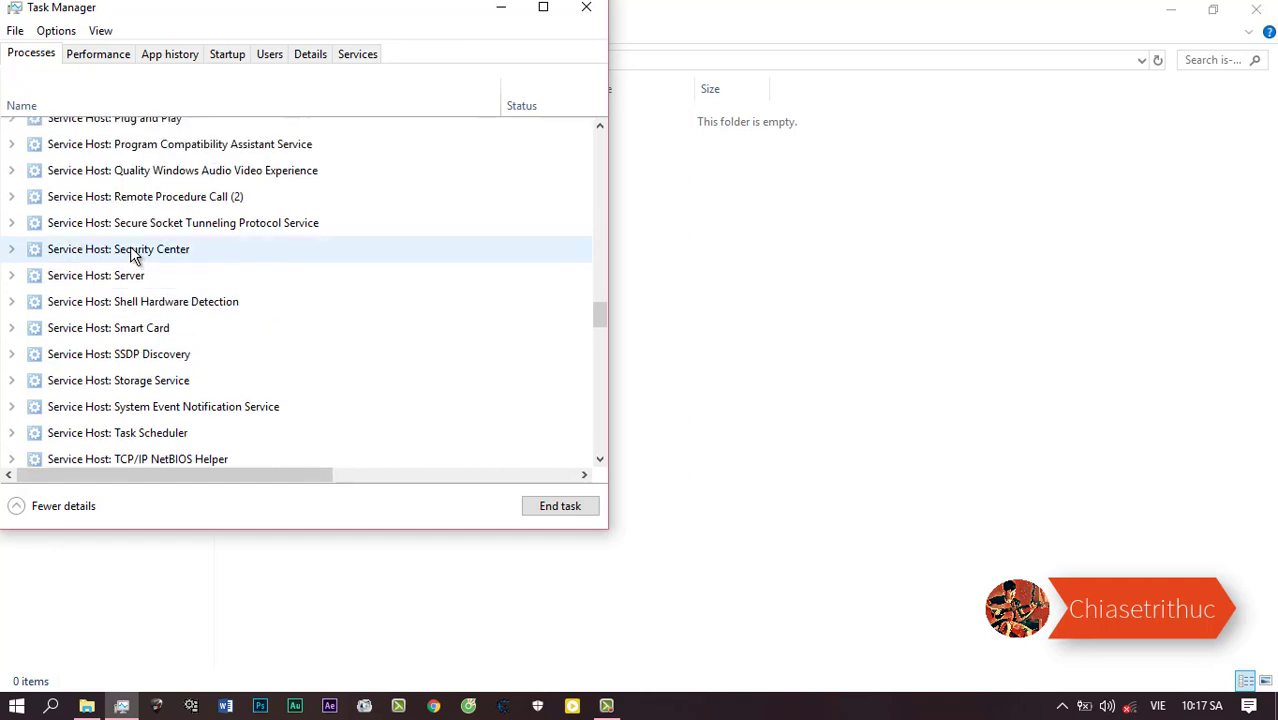
scroll(133, 254, "up", 5)
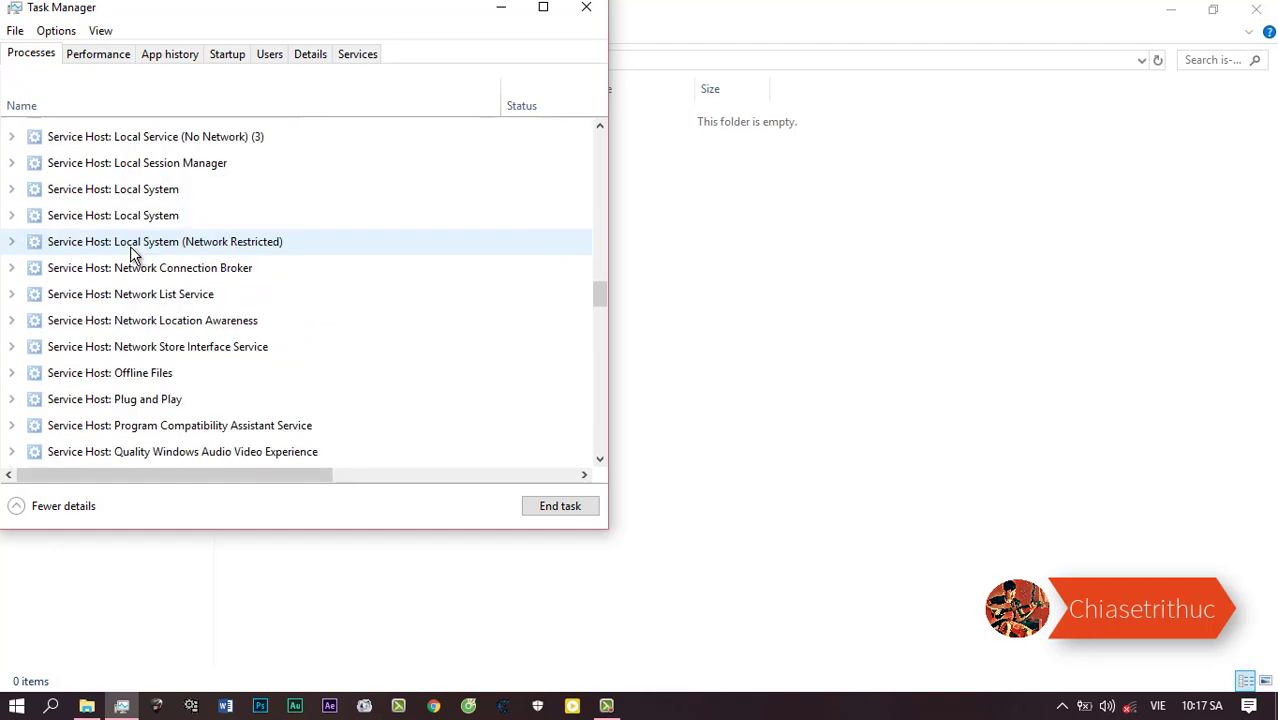
scroll(133, 254, "up", 1)
scroll(133, 254, "up", 1)
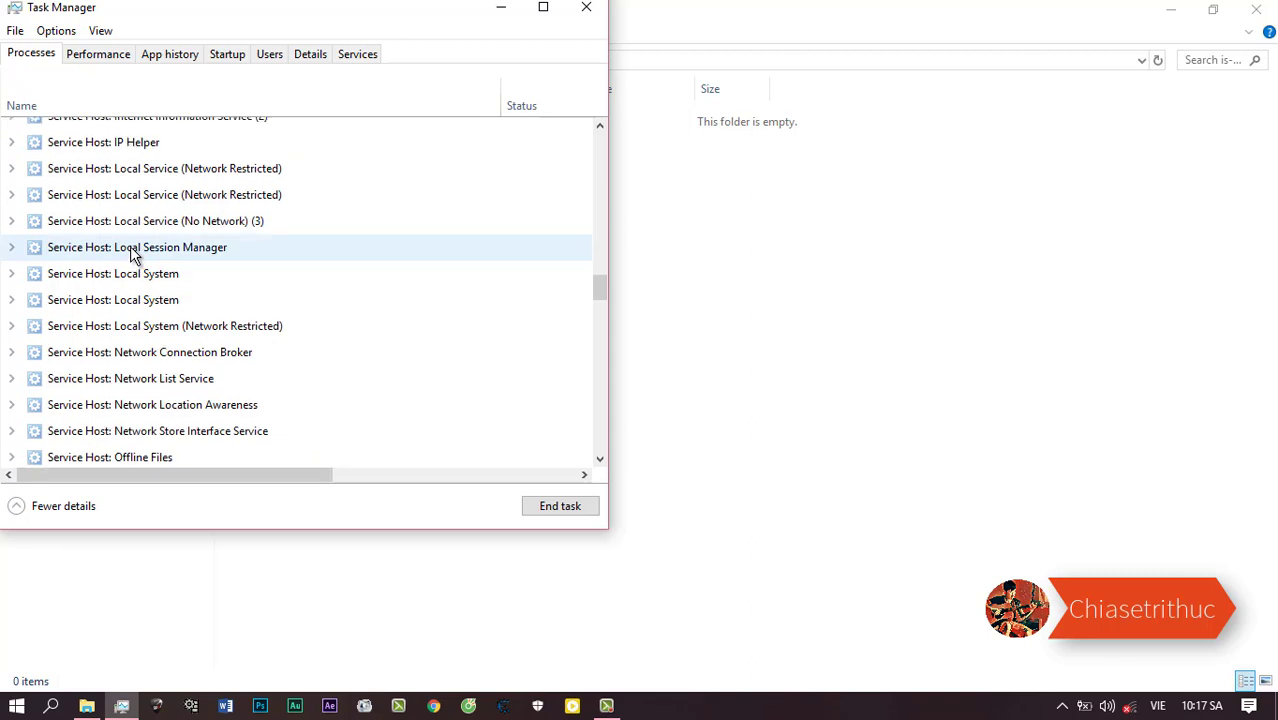
scroll(130, 254, "up", 1)
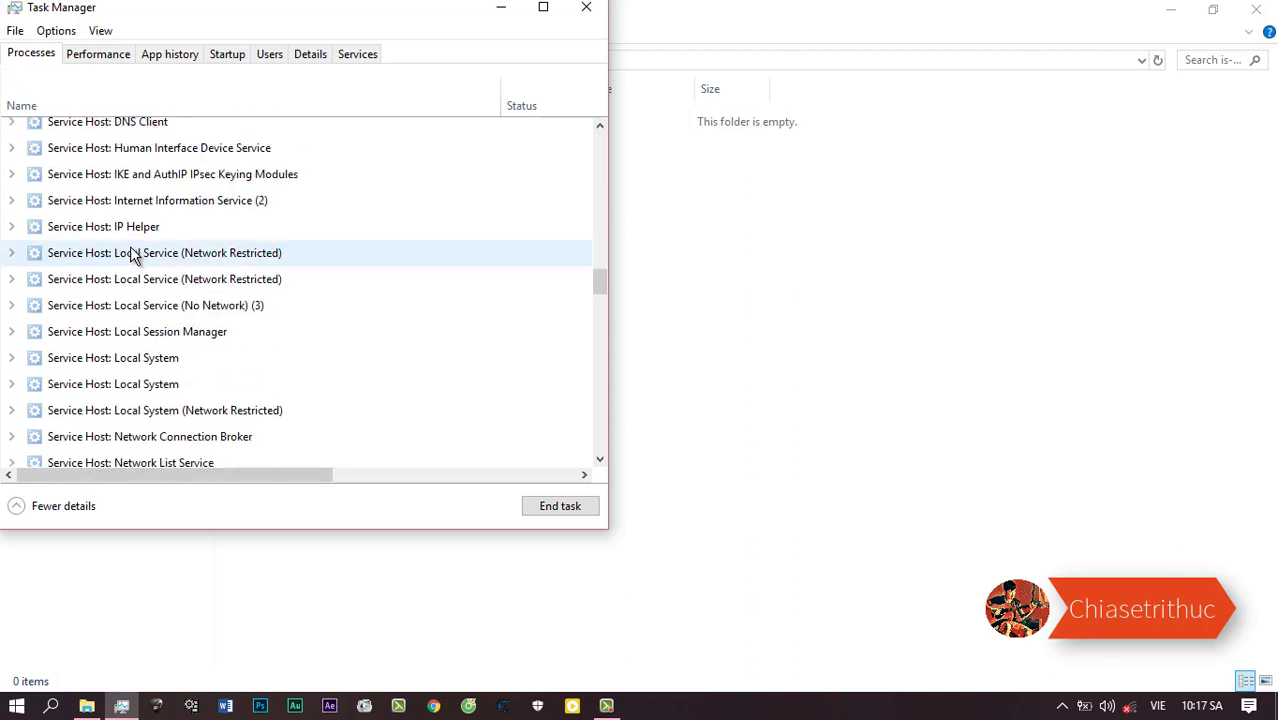
scroll(130, 254, "up", 1)
scroll(130, 254, "up", 1)
scroll(133, 256, "up", 1)
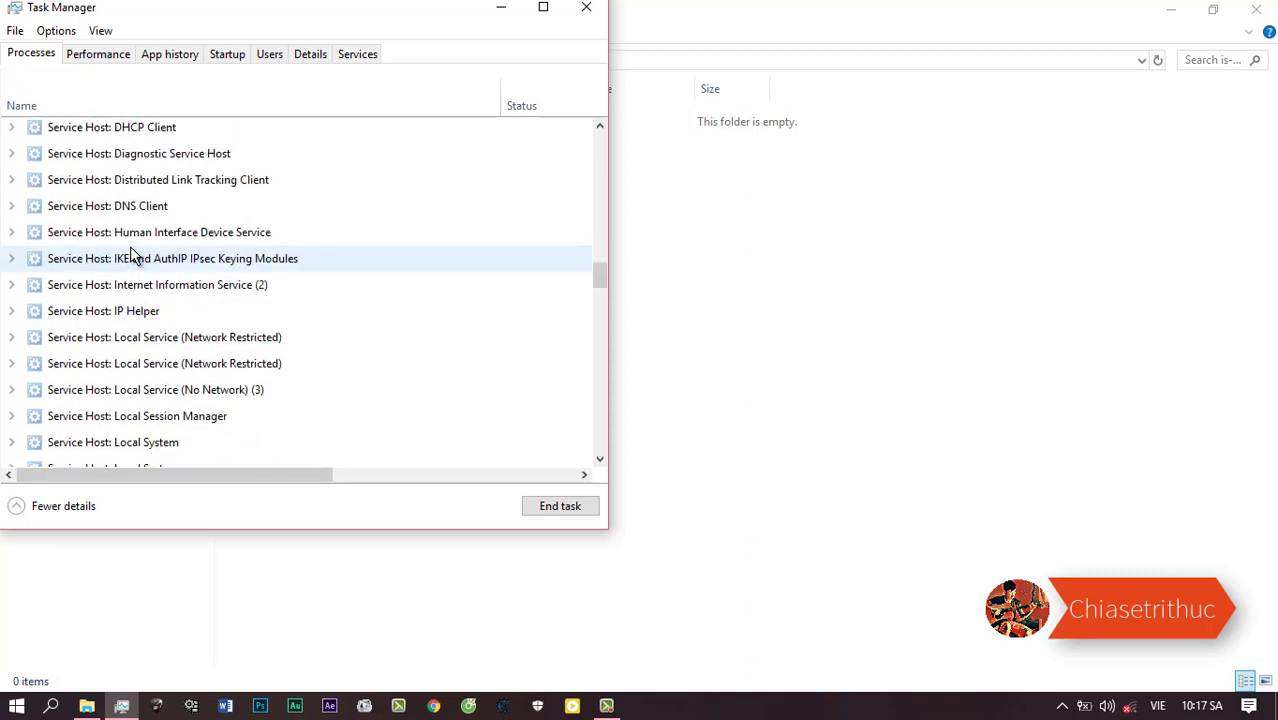
scroll(130, 246, "up", 4)
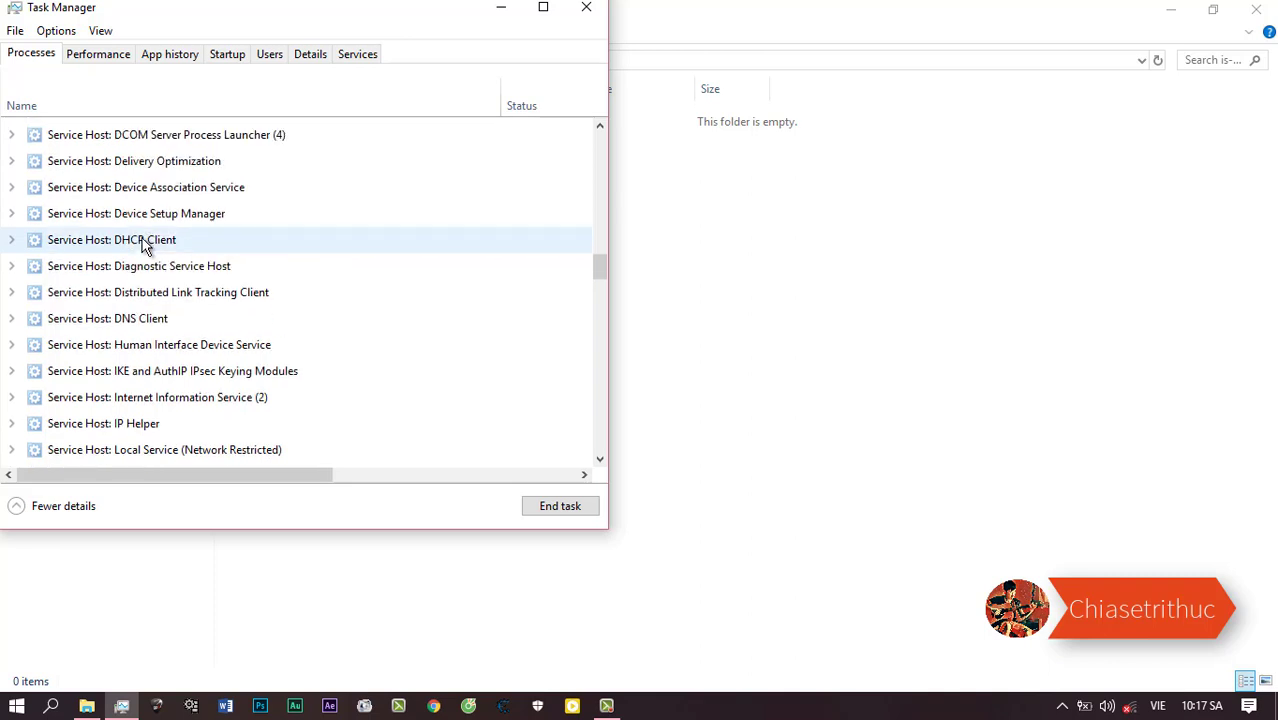
scroll(143, 246, "up", 4)
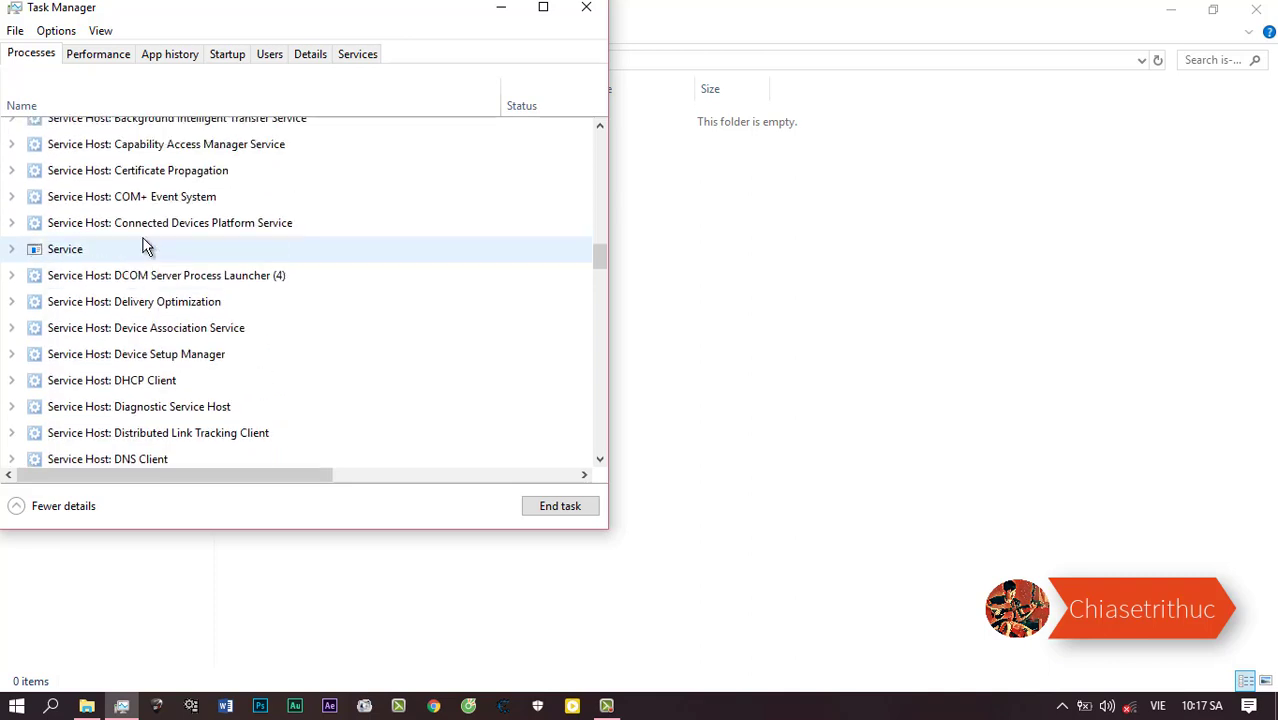
scroll(143, 246, "up", 5)
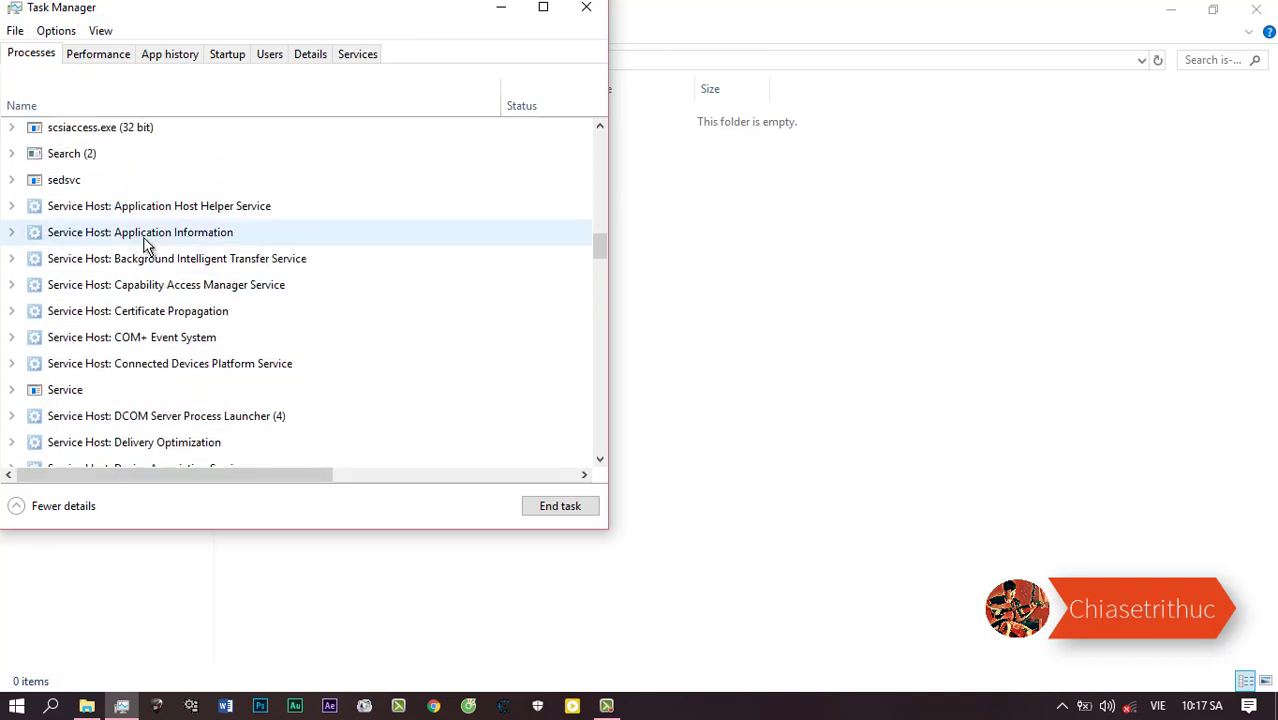
scroll(145, 246, "up", 4)
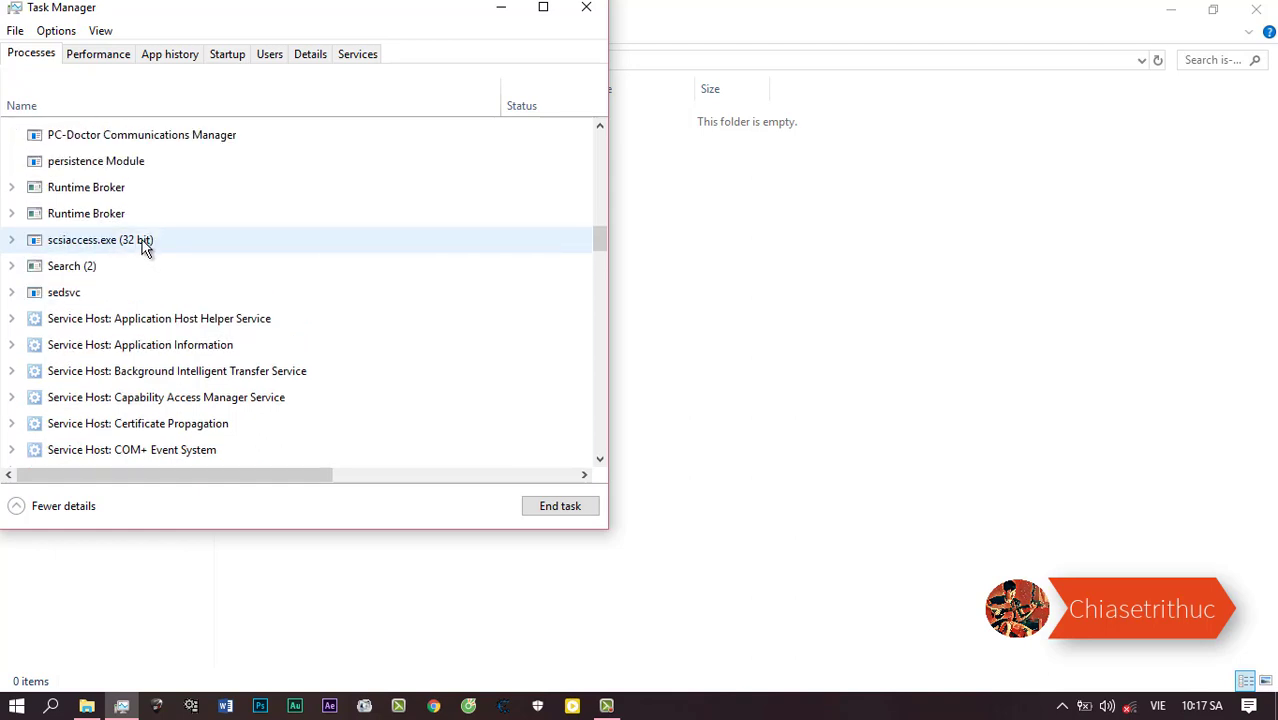
Step: Check the remaining background processes, expanding sedsvc, Search, HidMonitorSvc and wsappx to inspect what runs under them
left_click(12, 294)
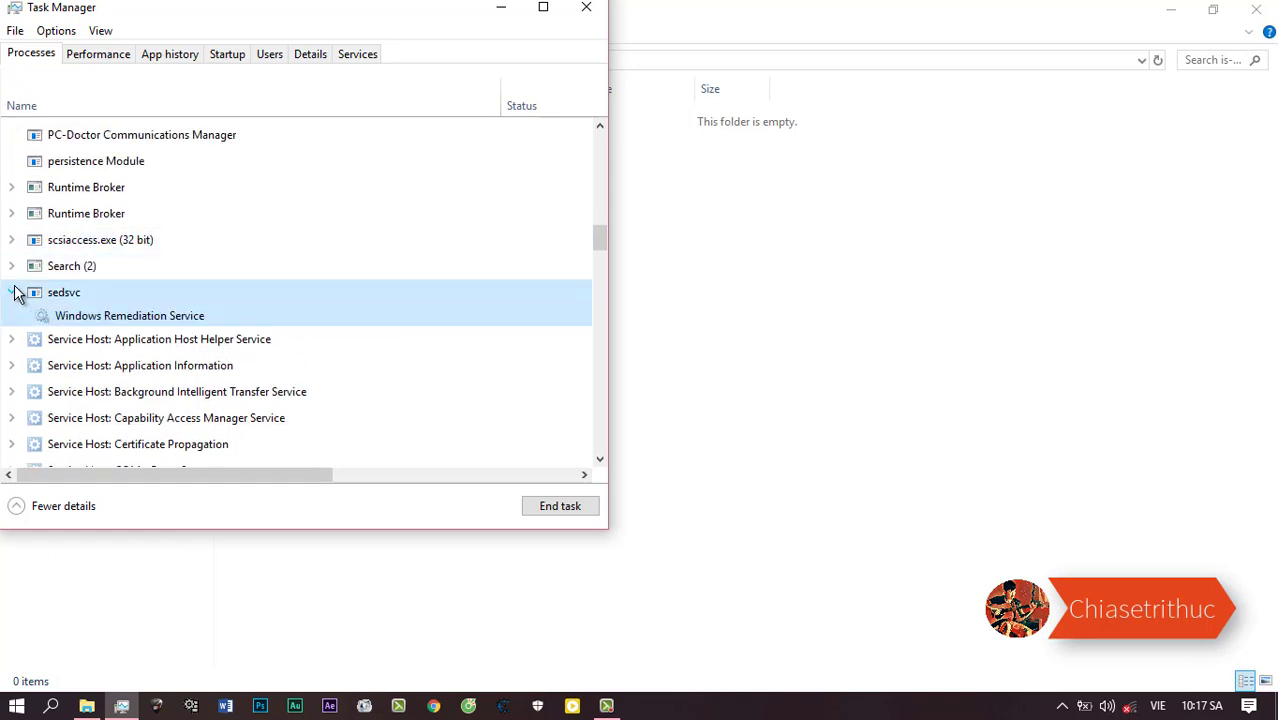
left_click(13, 268)
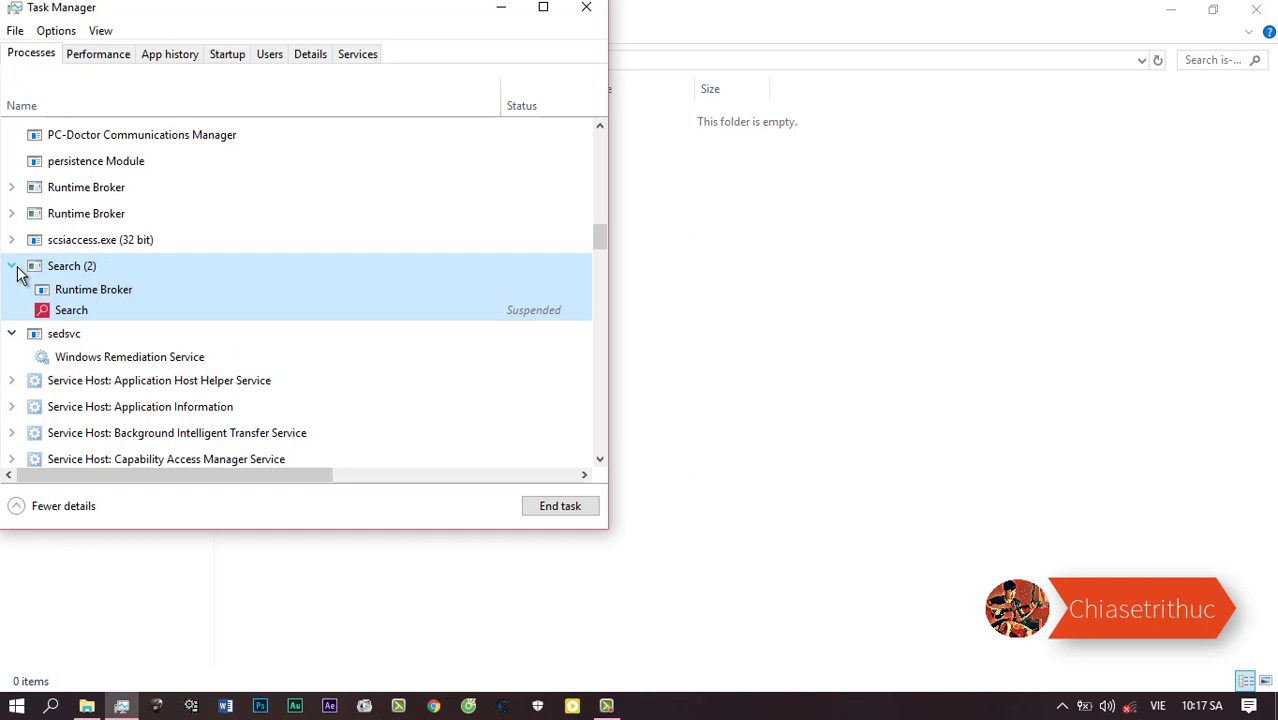
scroll(49, 254, "up", 3)
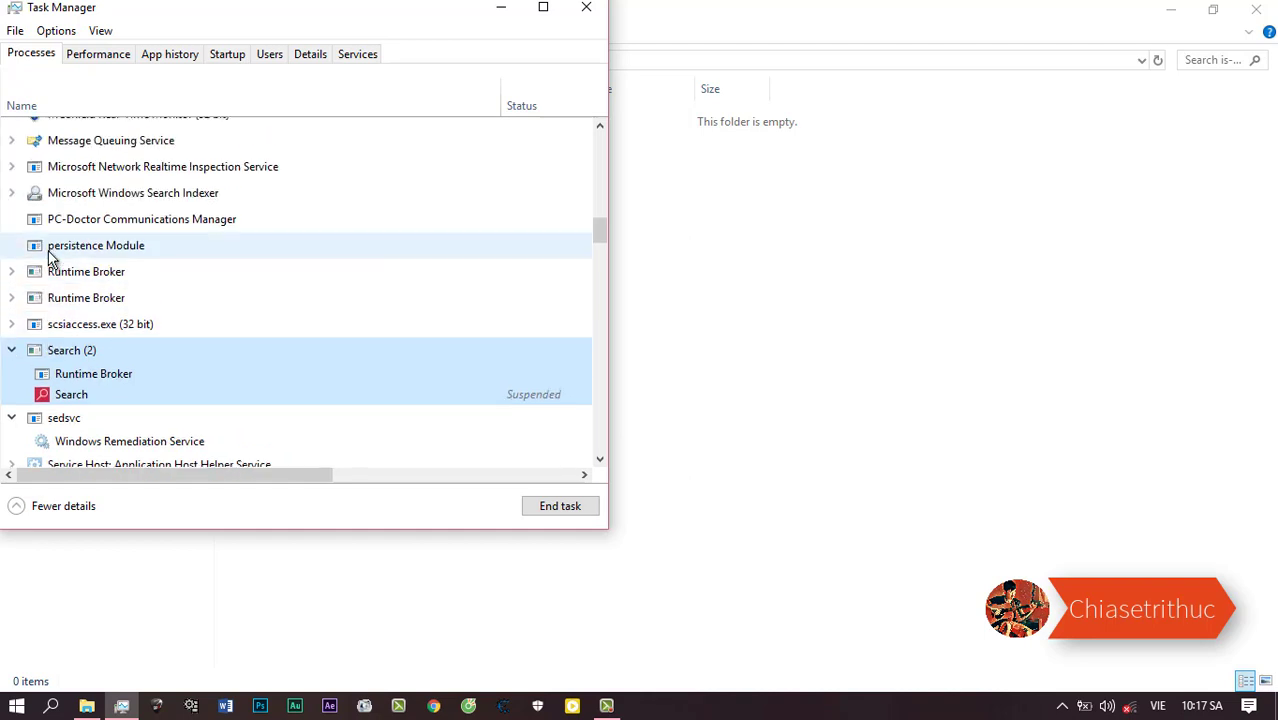
scroll(50, 257, "up", 1)
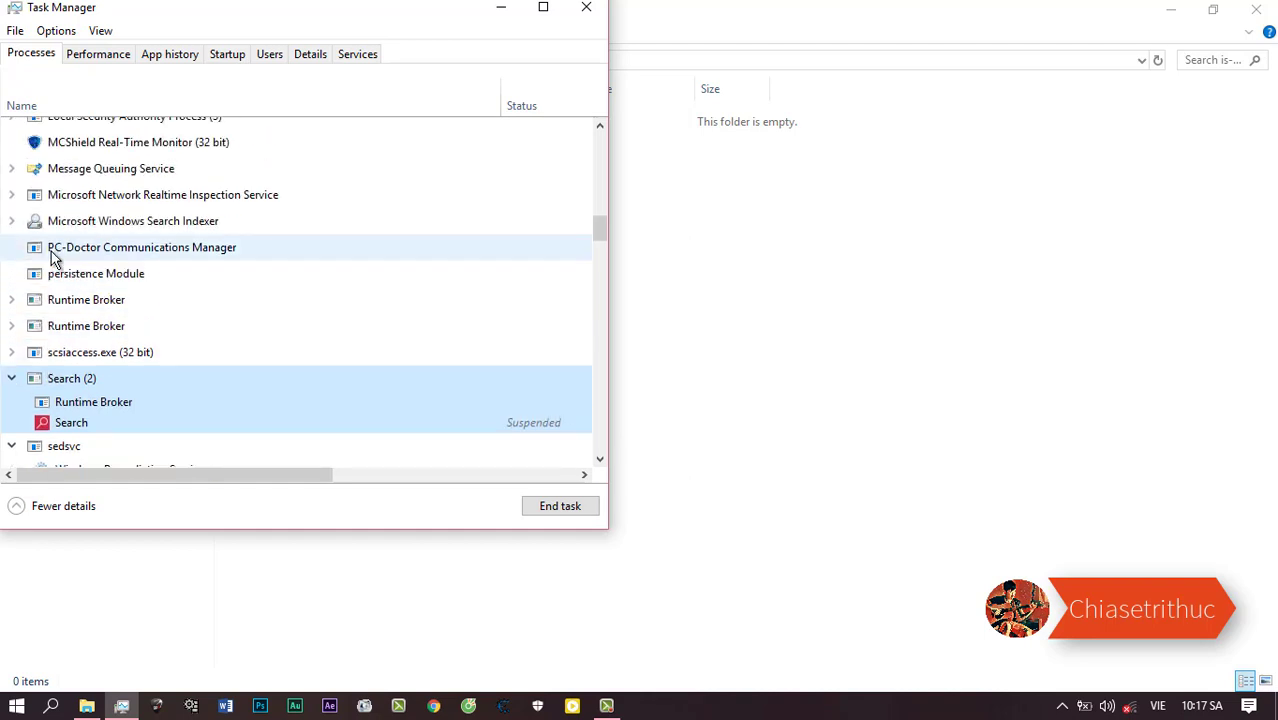
scroll(52, 257, "up", 4)
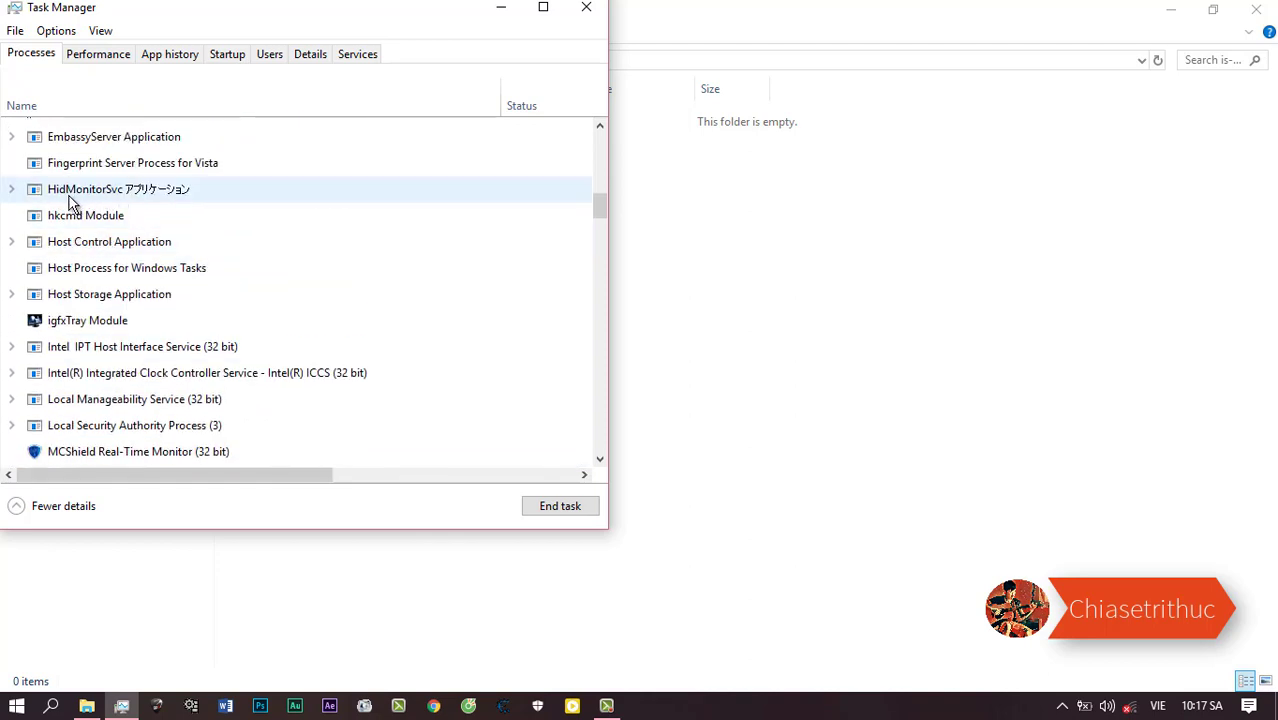
left_click(12, 189)
left_click(63, 211)
scroll(63, 211, "up", 2)
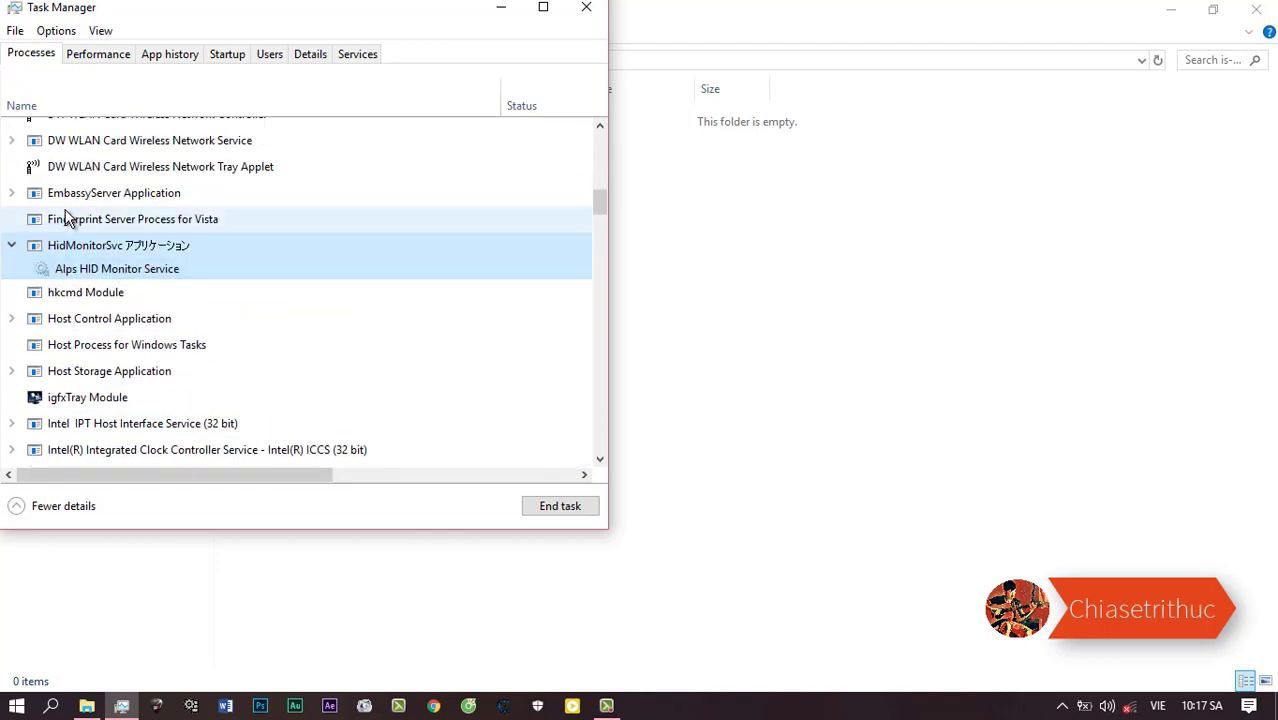
scroll(66, 218, "up", 6)
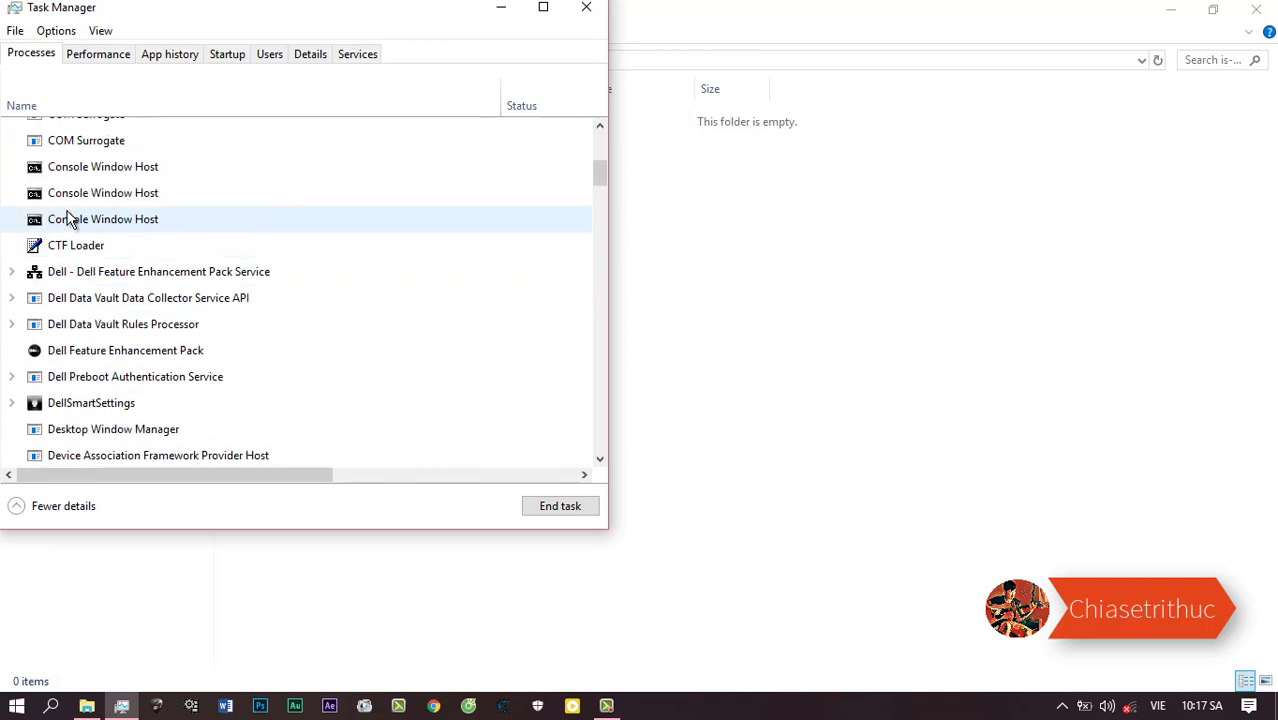
scroll(68, 218, "up", 2)
scroll(68, 218, "up", 3)
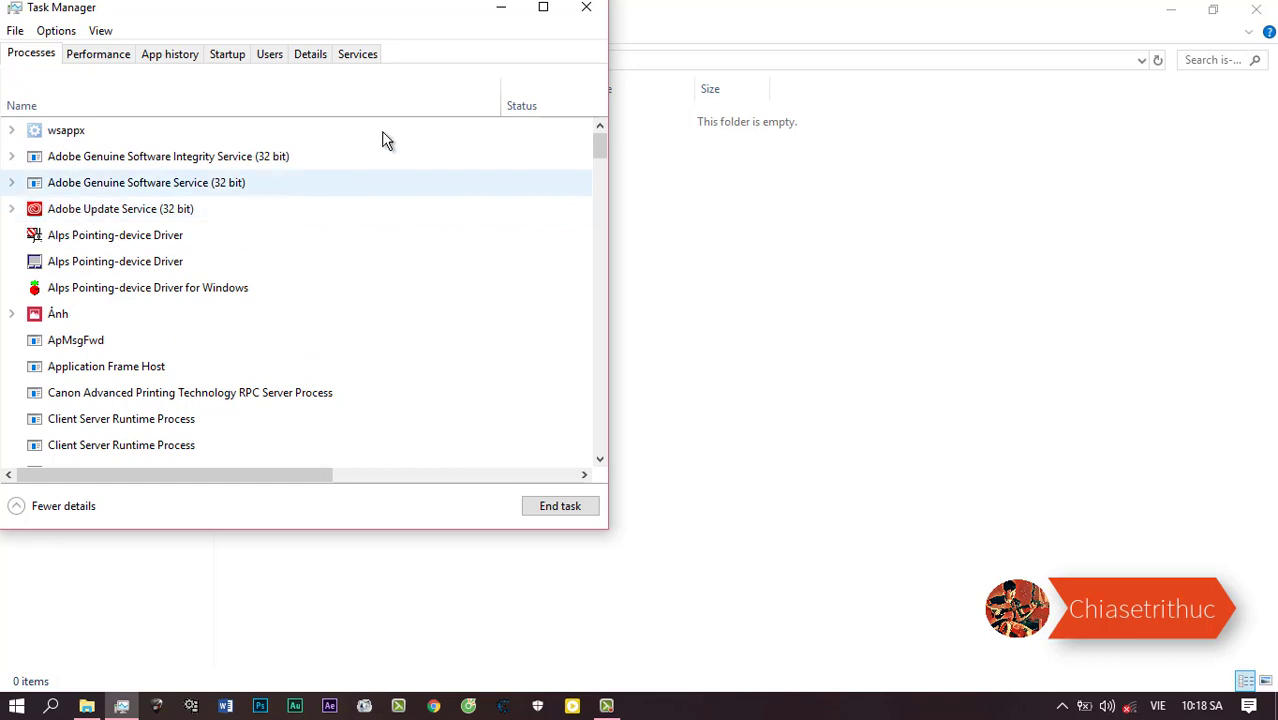
left_click(12, 131)
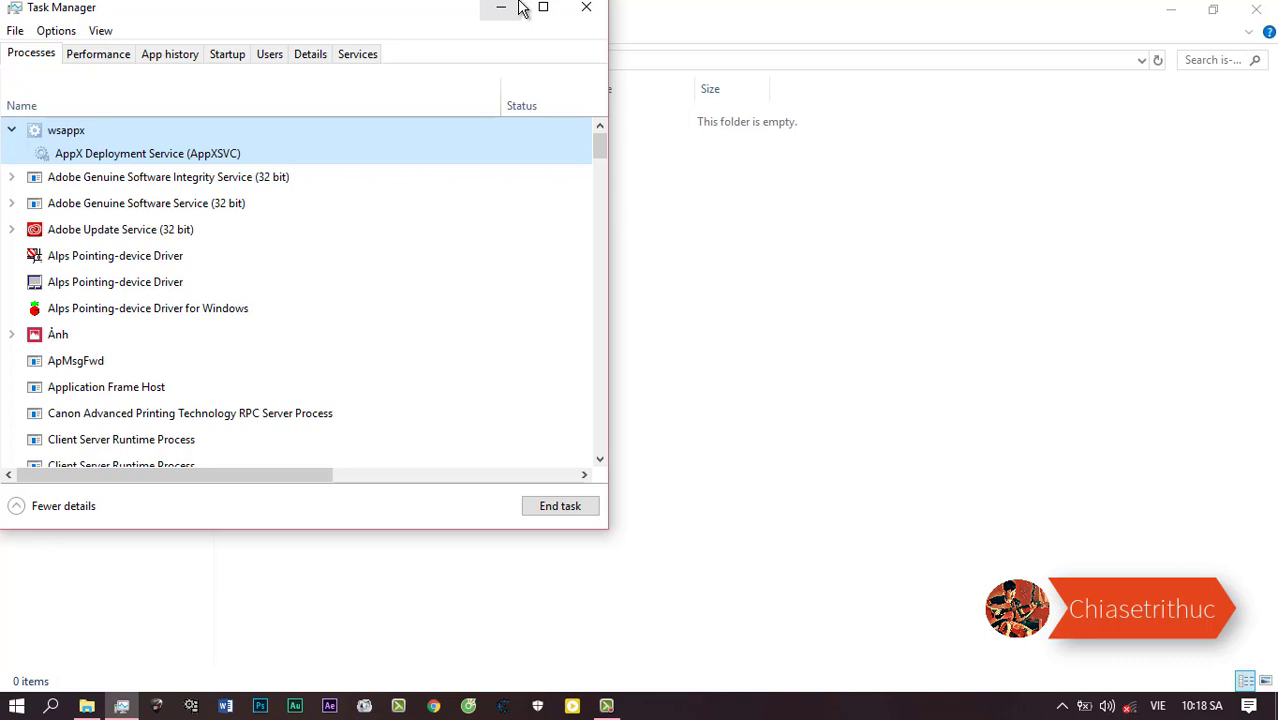
Step: Close Task Manager and permanently delete the is-D9130.tmp folder from the Temp folder
left_click(590, 10)
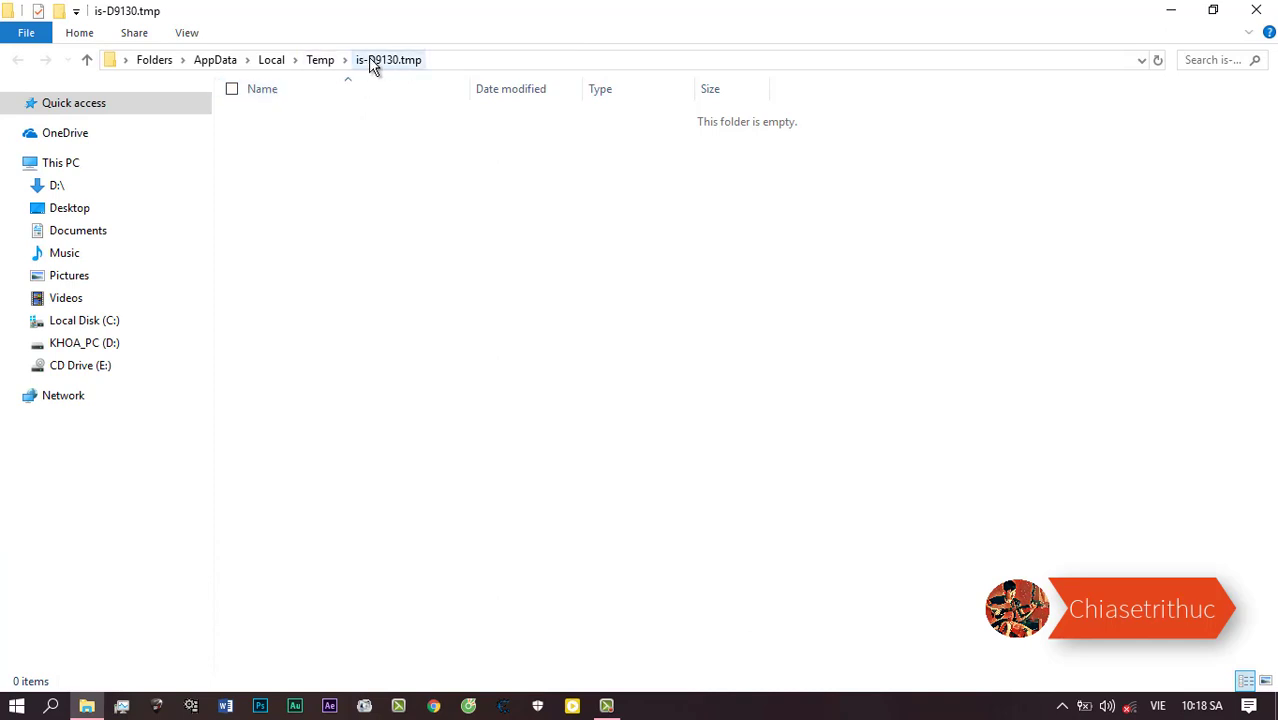
left_click(322, 60)
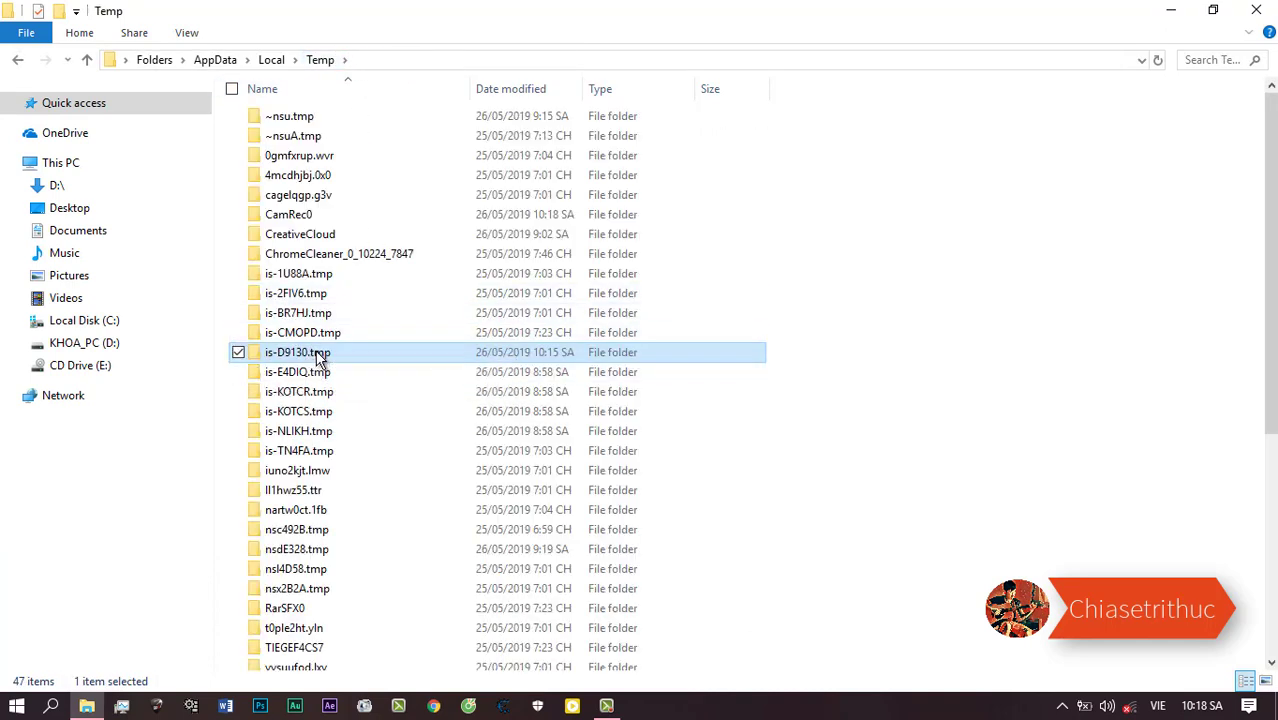
key("shift+Delete")
key("Return")
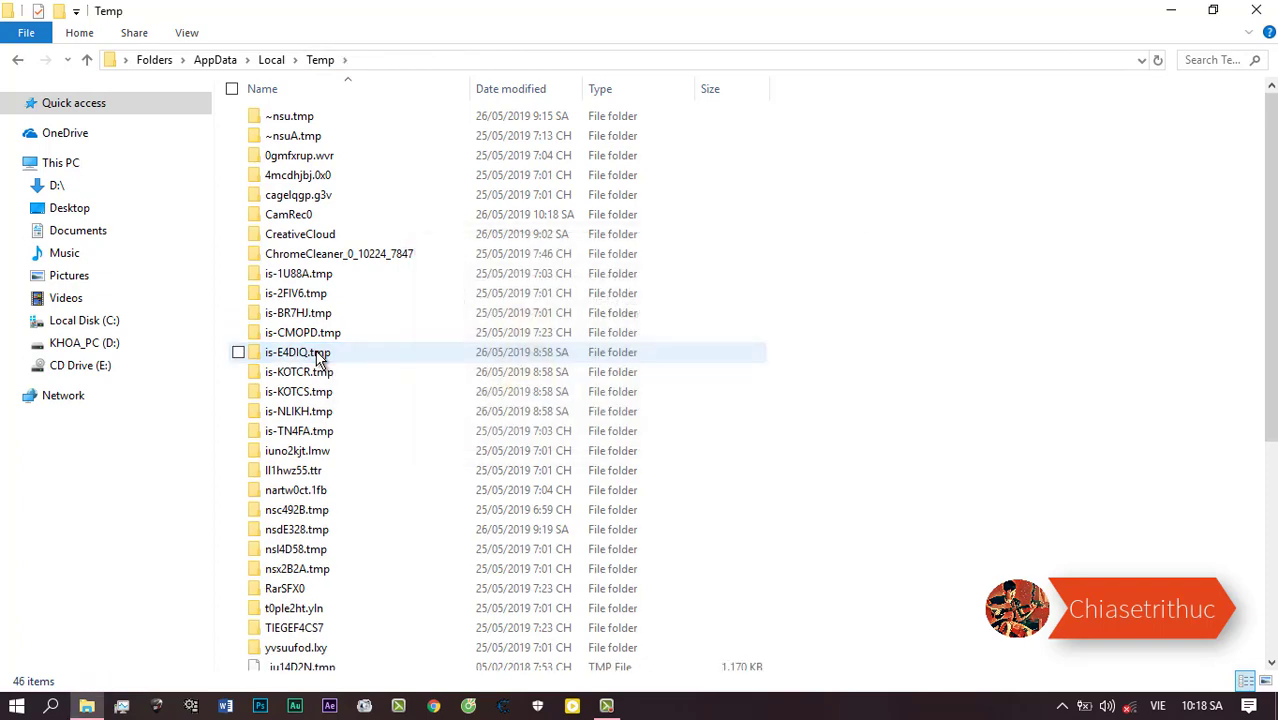
Step: Inspect the contents of the is-1U88A.tmp folder and return to the Temp folder
double_click(335, 272)
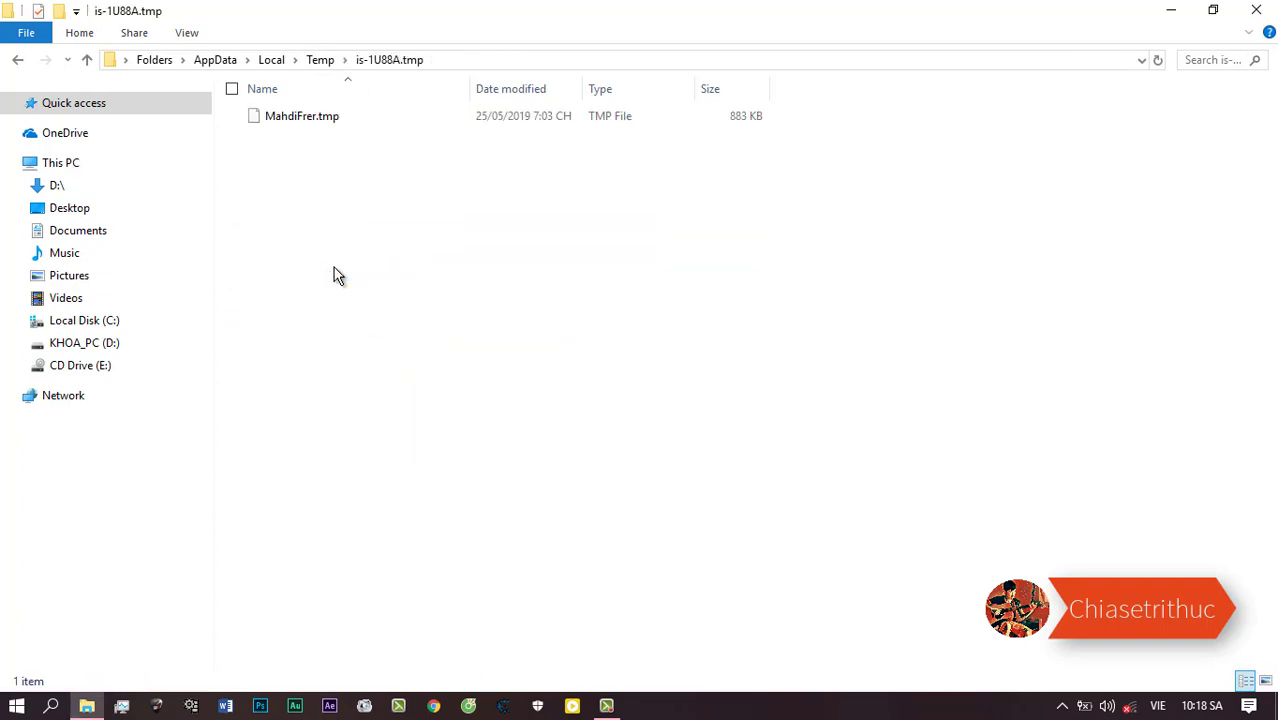
key("BackSpace")
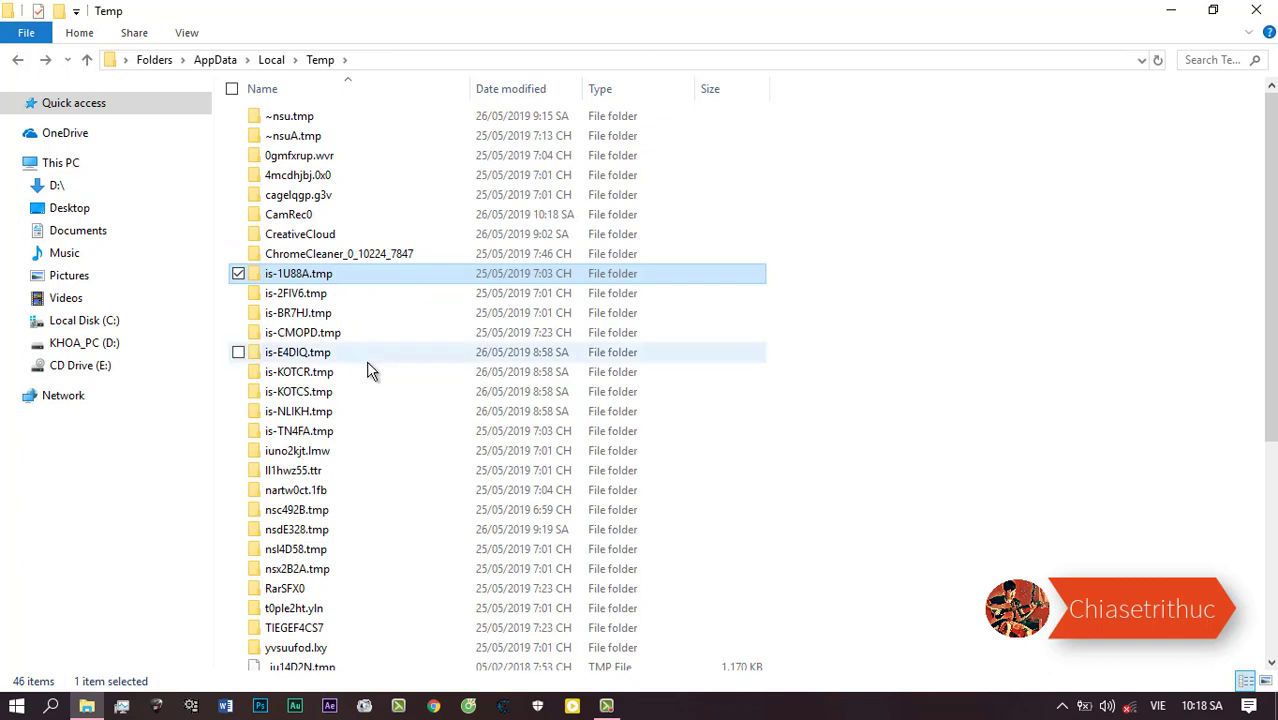
Step: Inspect the contents of the is-TN4FA.tmp and is-NLIKH.tmp folders, then look through the remaining items in the Temp folder
double_click(265, 431)
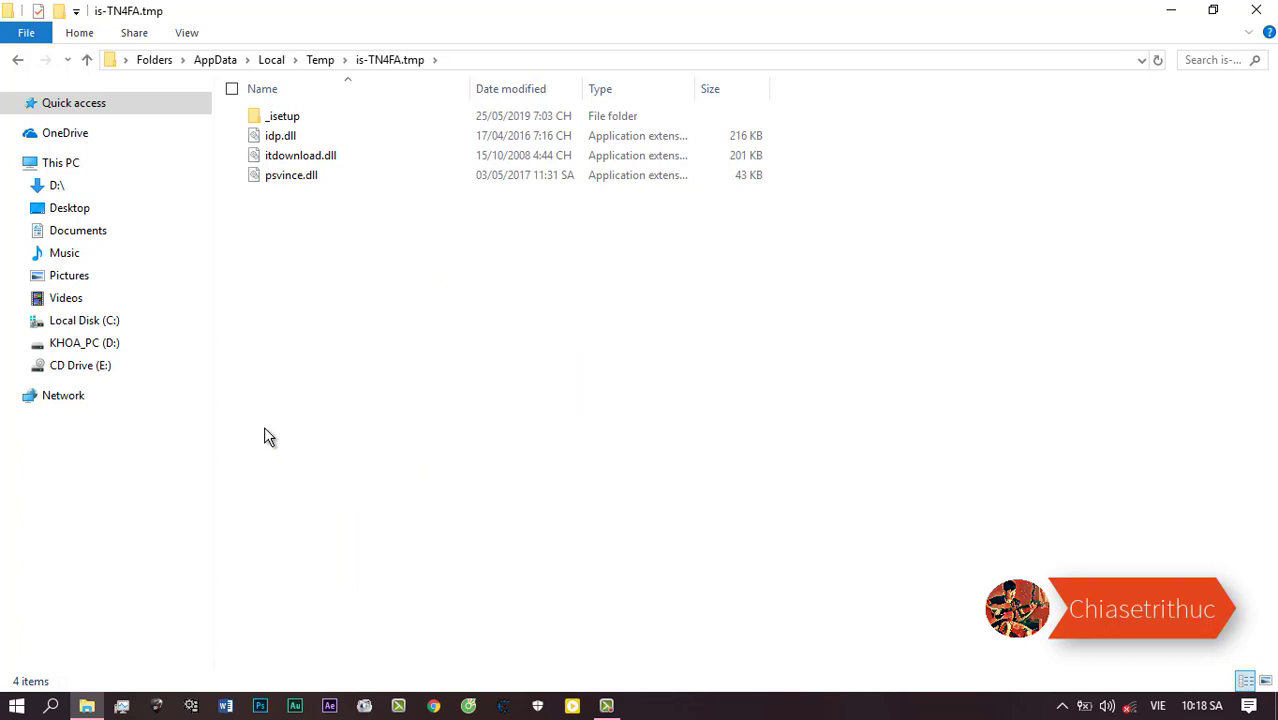
key("BackSpace")
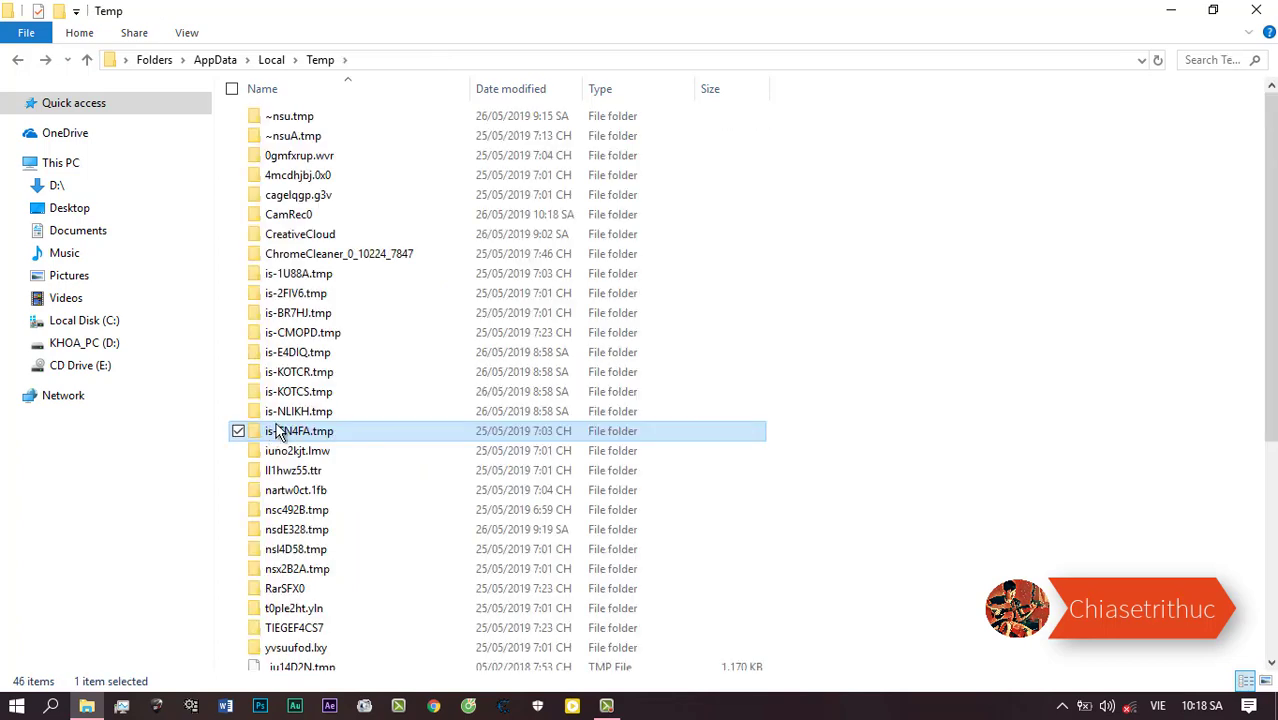
double_click(299, 409)
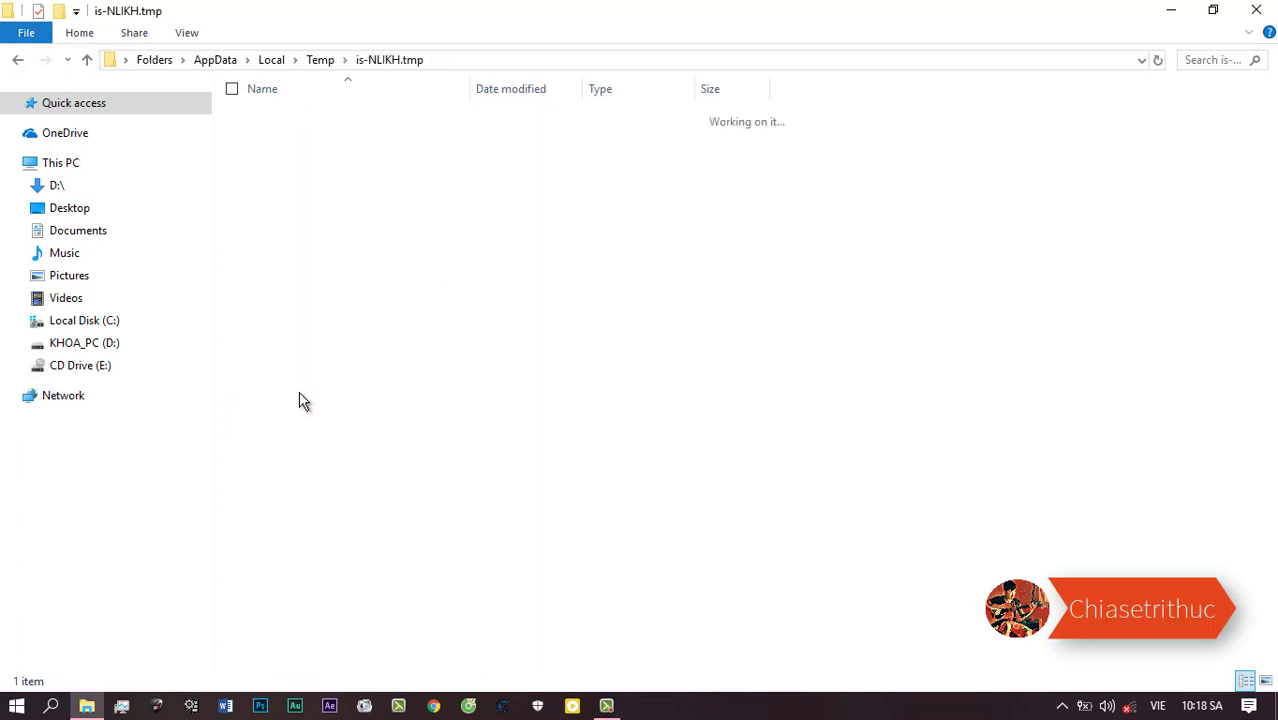
key("BackSpace")
left_click(287, 432)
scroll(325, 492, "down", 2)
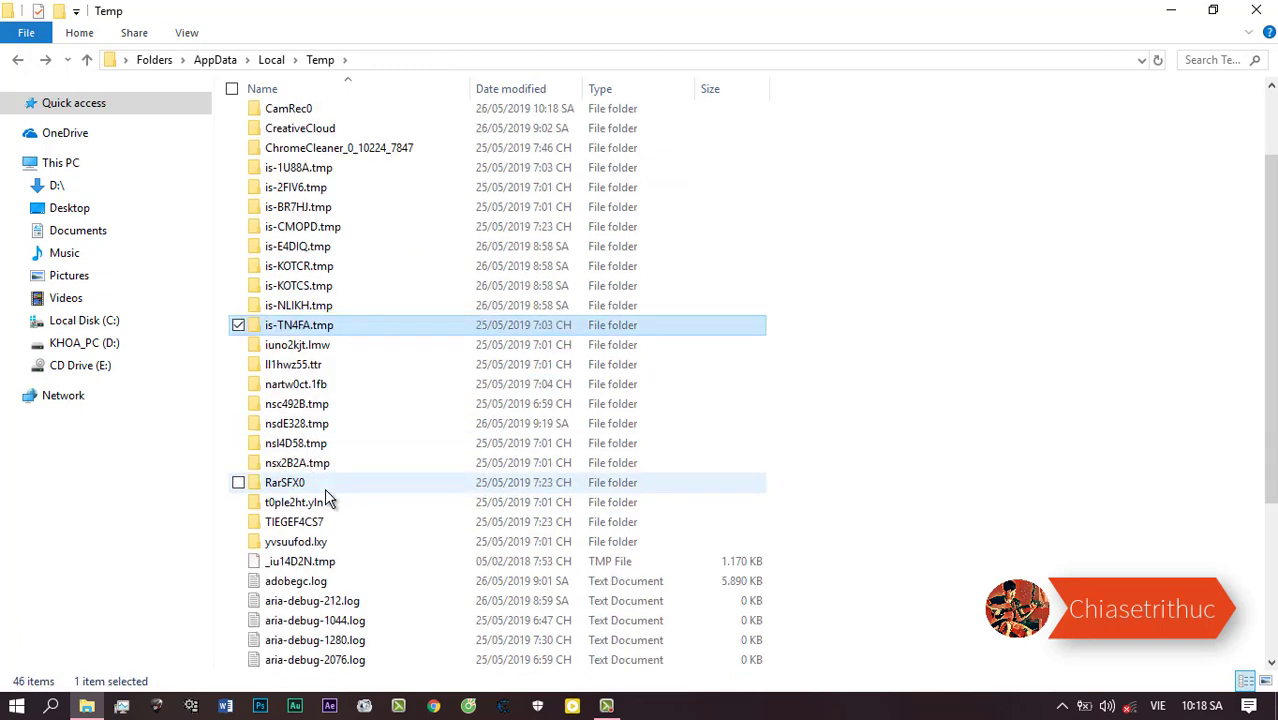
scroll(325, 494, "up", 2)
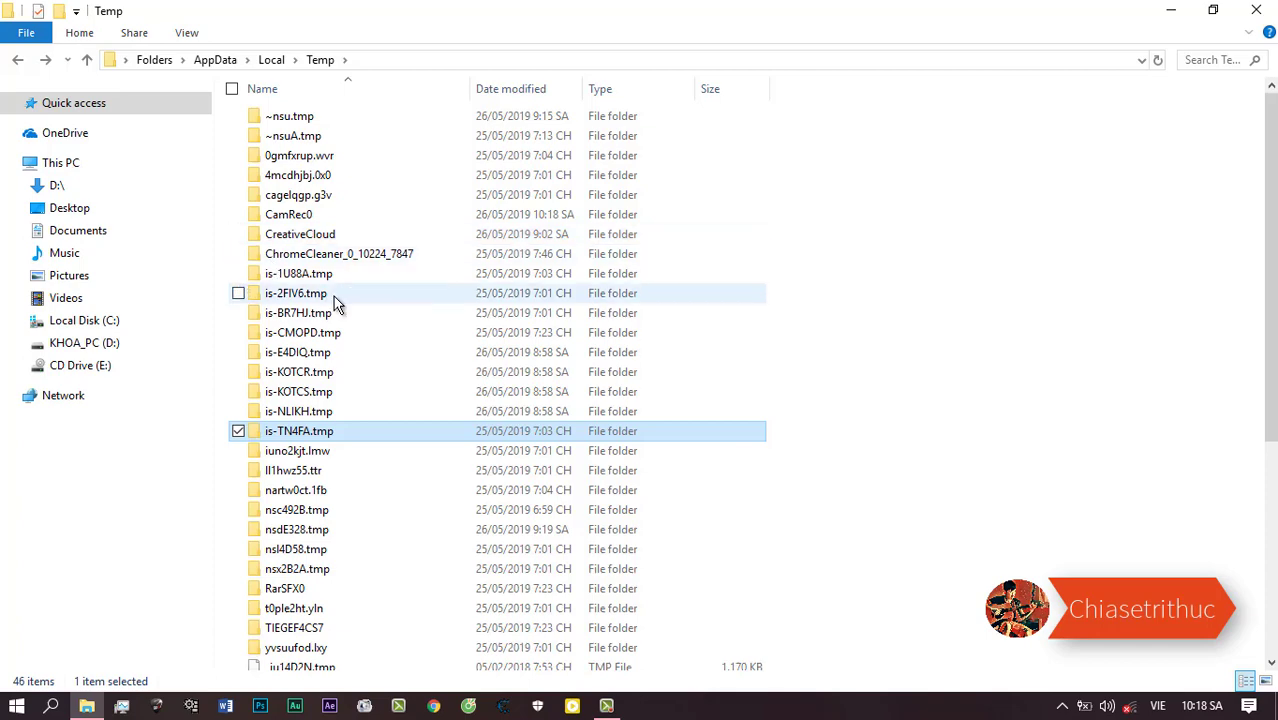
scroll(430, 441, "down", 1)
scroll(430, 441, "down", 5)
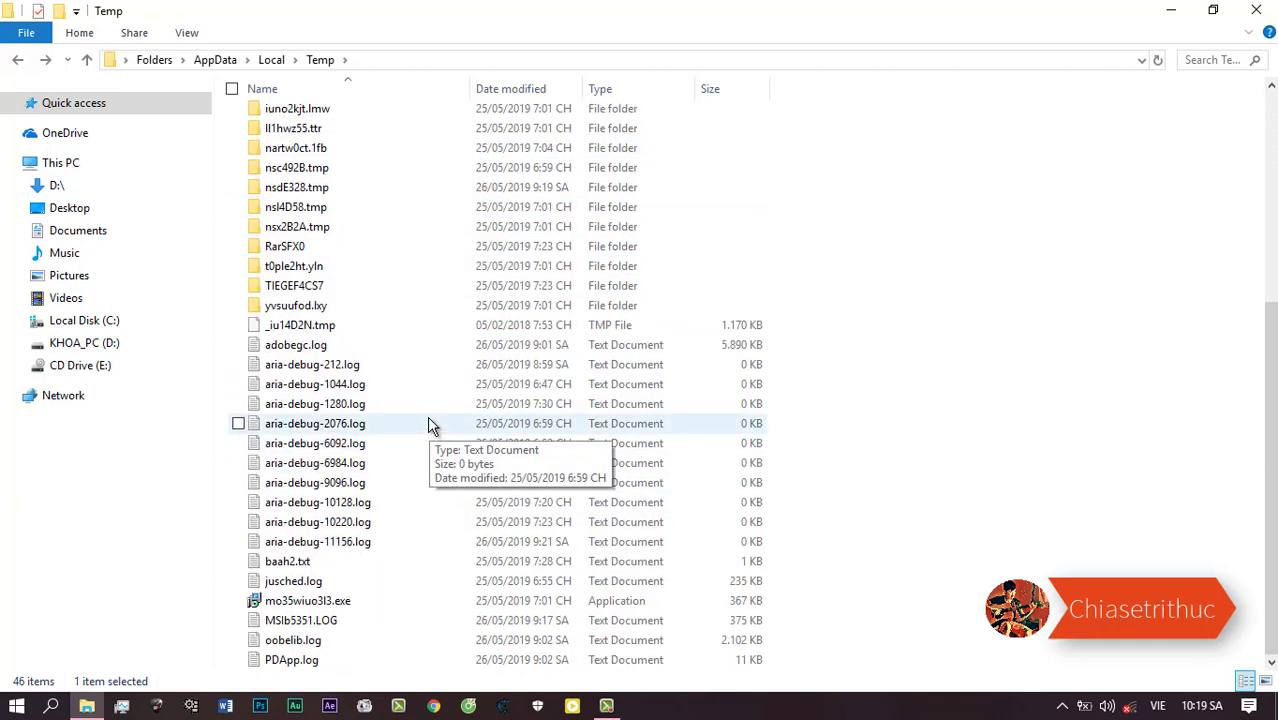
Step: Turn on the display of hidden items and look through the Temp folder again
left_click(187, 32)
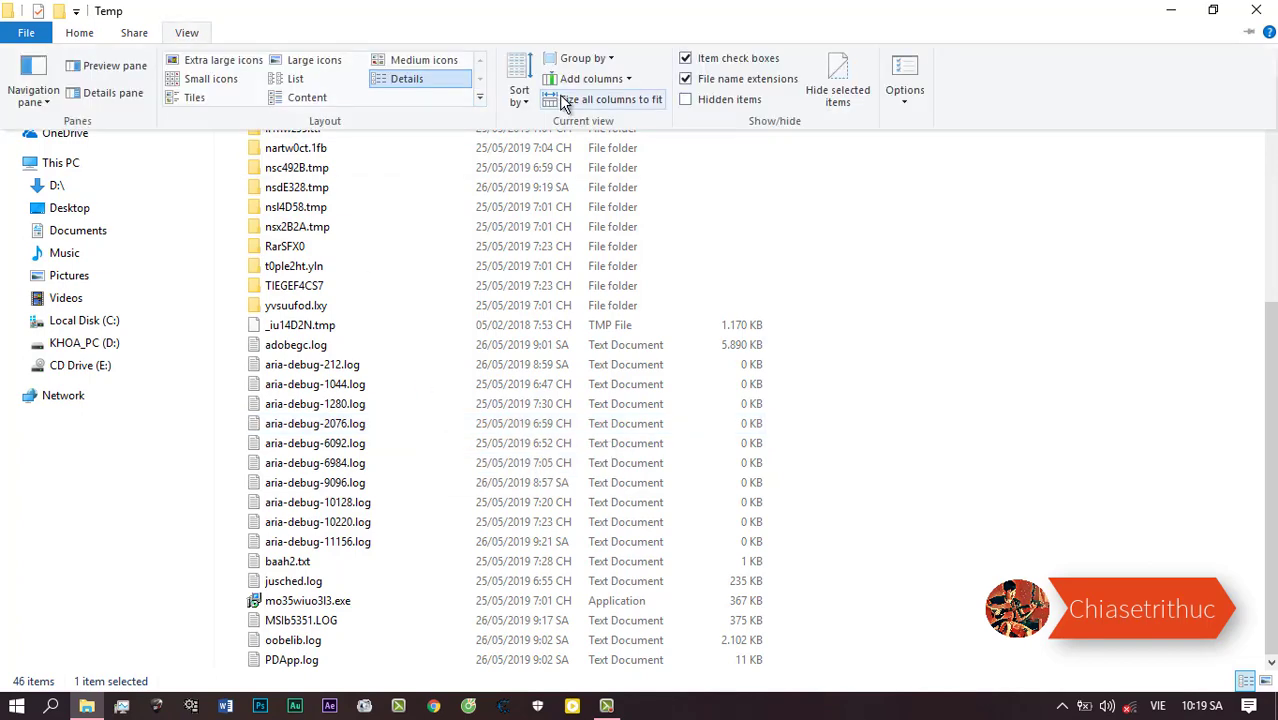
left_click(686, 100)
scroll(600, 170, "up", 5)
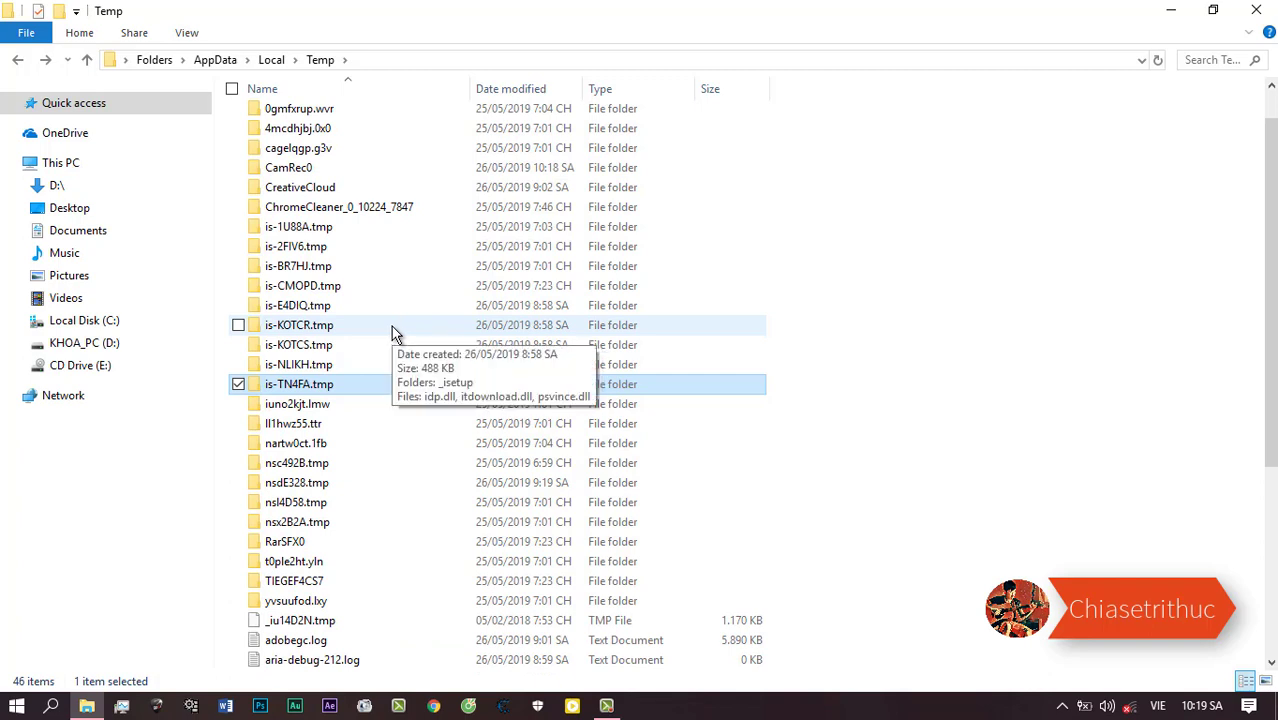
Step: Launch Registry Editor from the Run dialog and maximize its window
key("super+r")
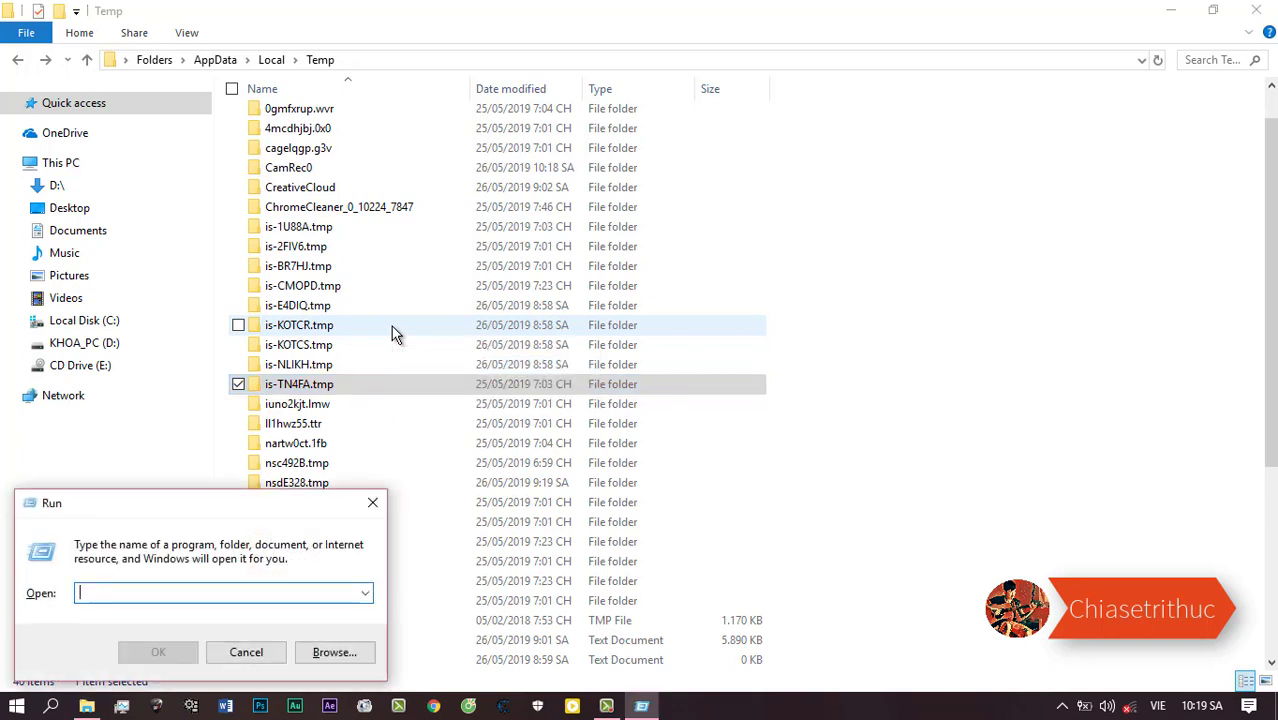
type("re")
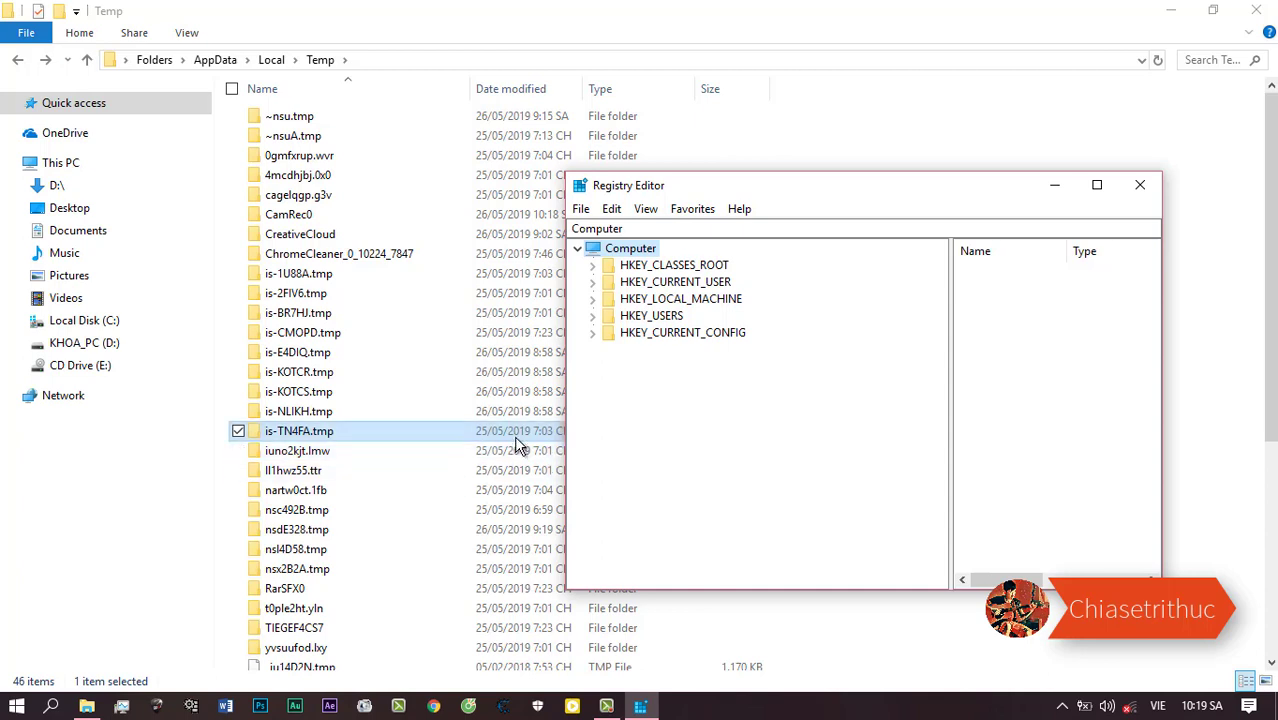
left_click(1100, 189)
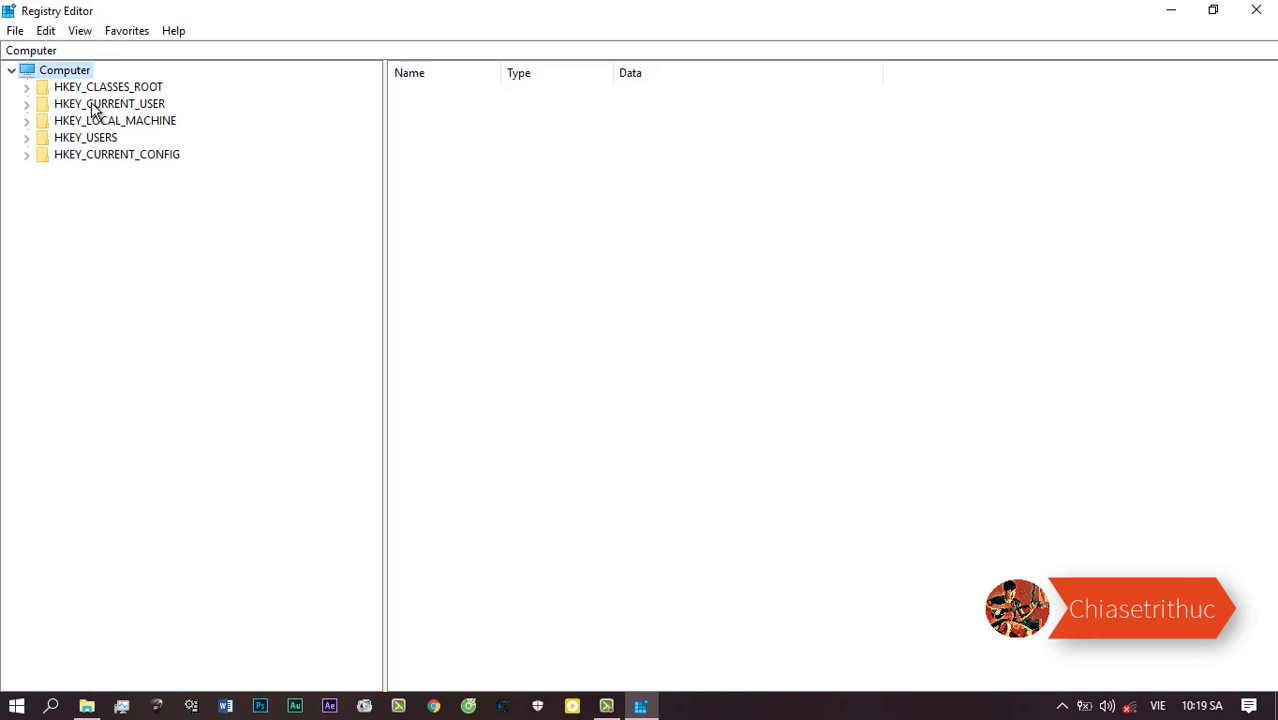
Step: Open the registry key HKEY_CURRENT_USER\Software\Microsoft\Windows\CurrentVersion\Run to list its startup entries
left_click(27, 104)
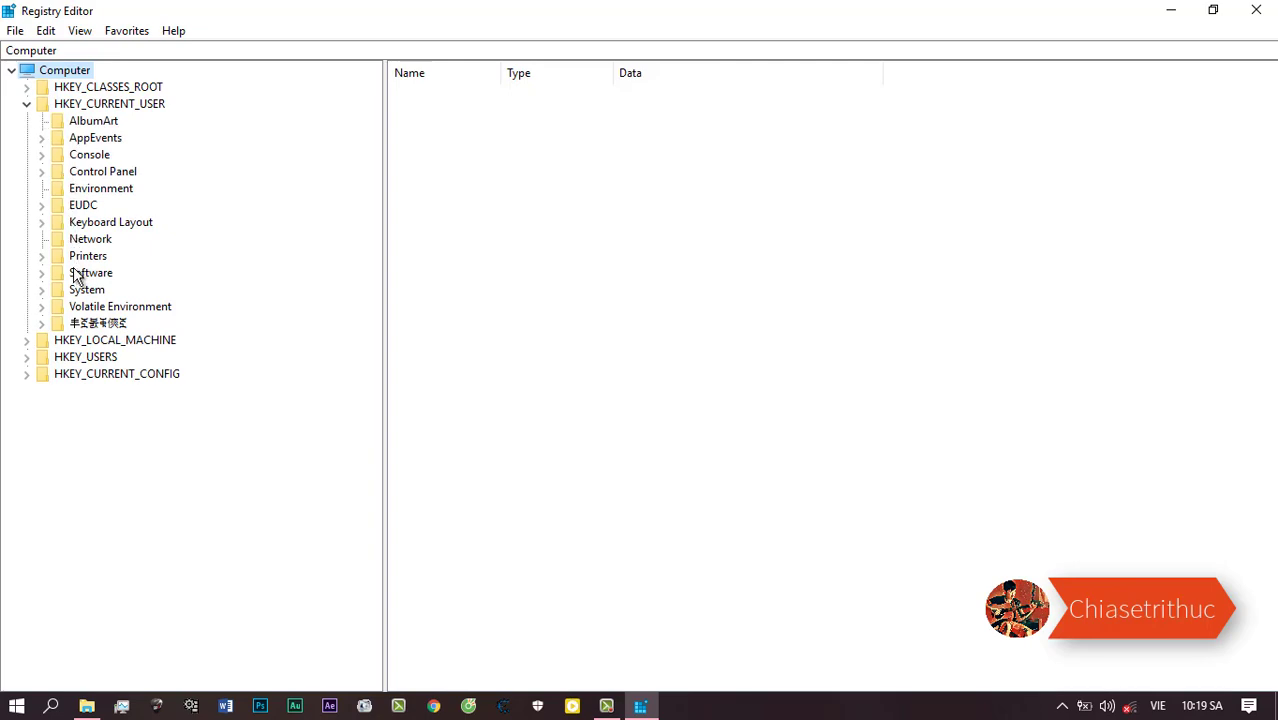
left_click(43, 275)
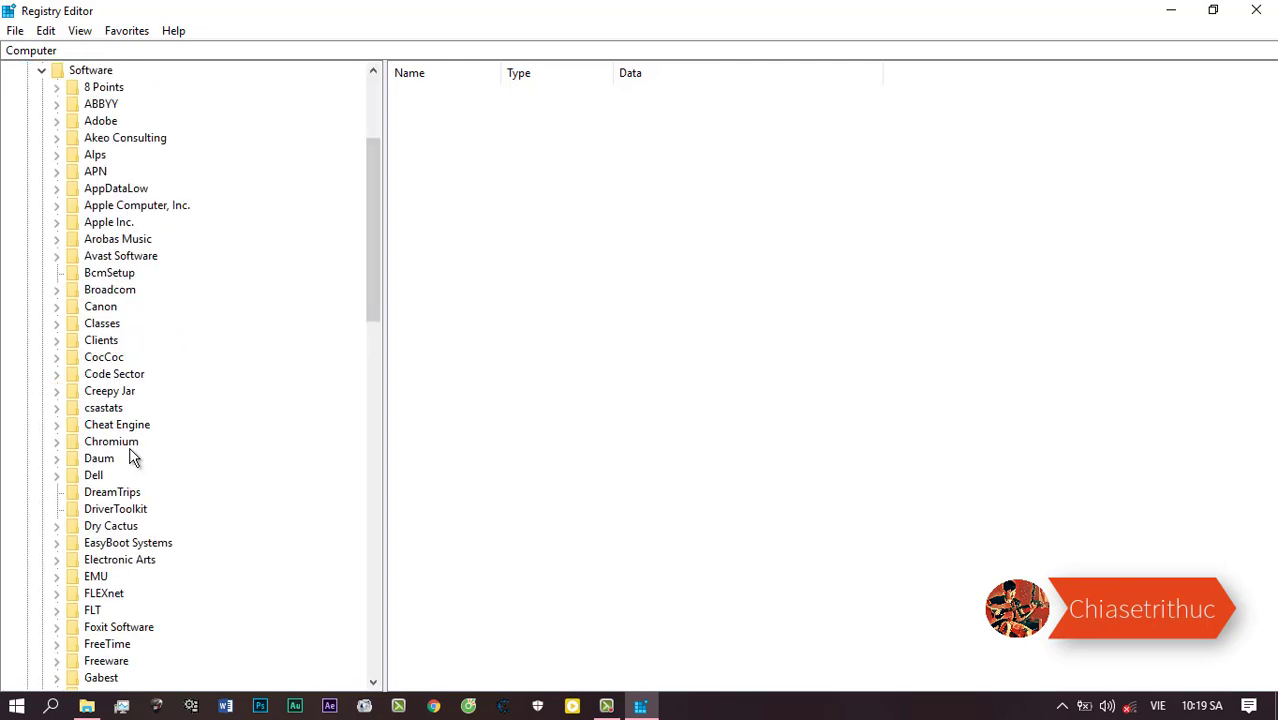
scroll(131, 460, "down", 6)
scroll(131, 470, "down", 6)
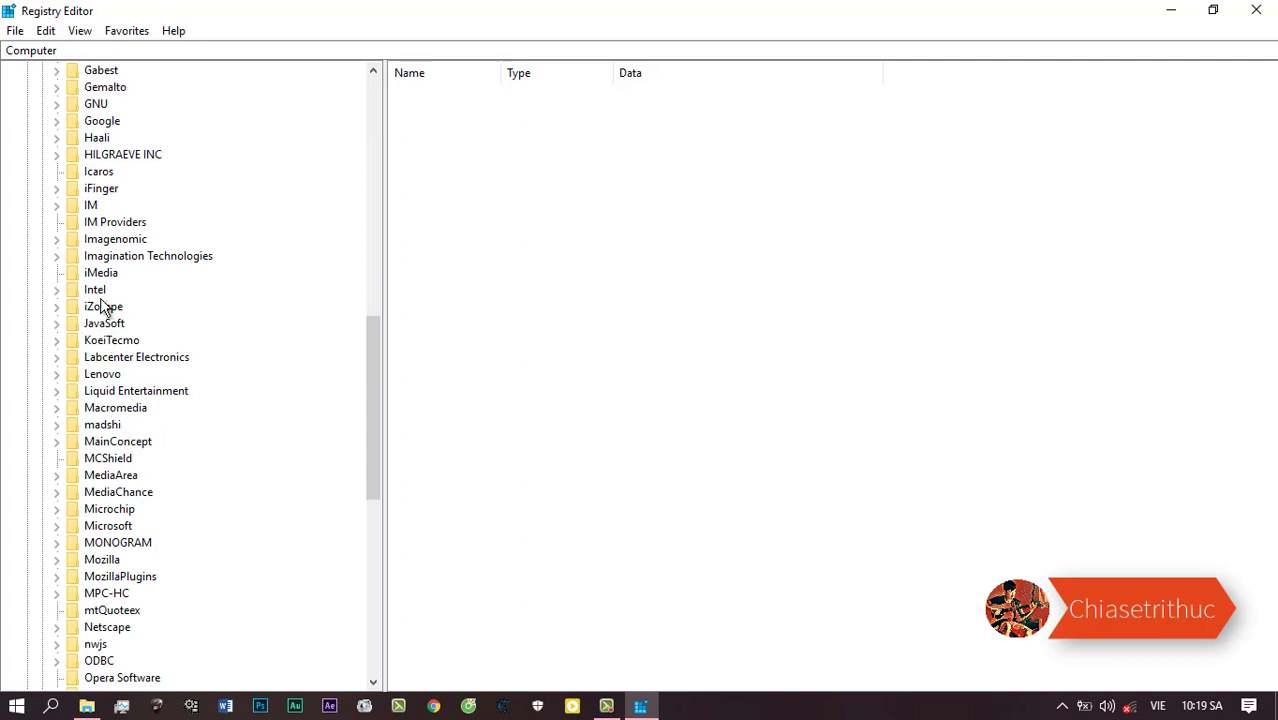
left_click(57, 528)
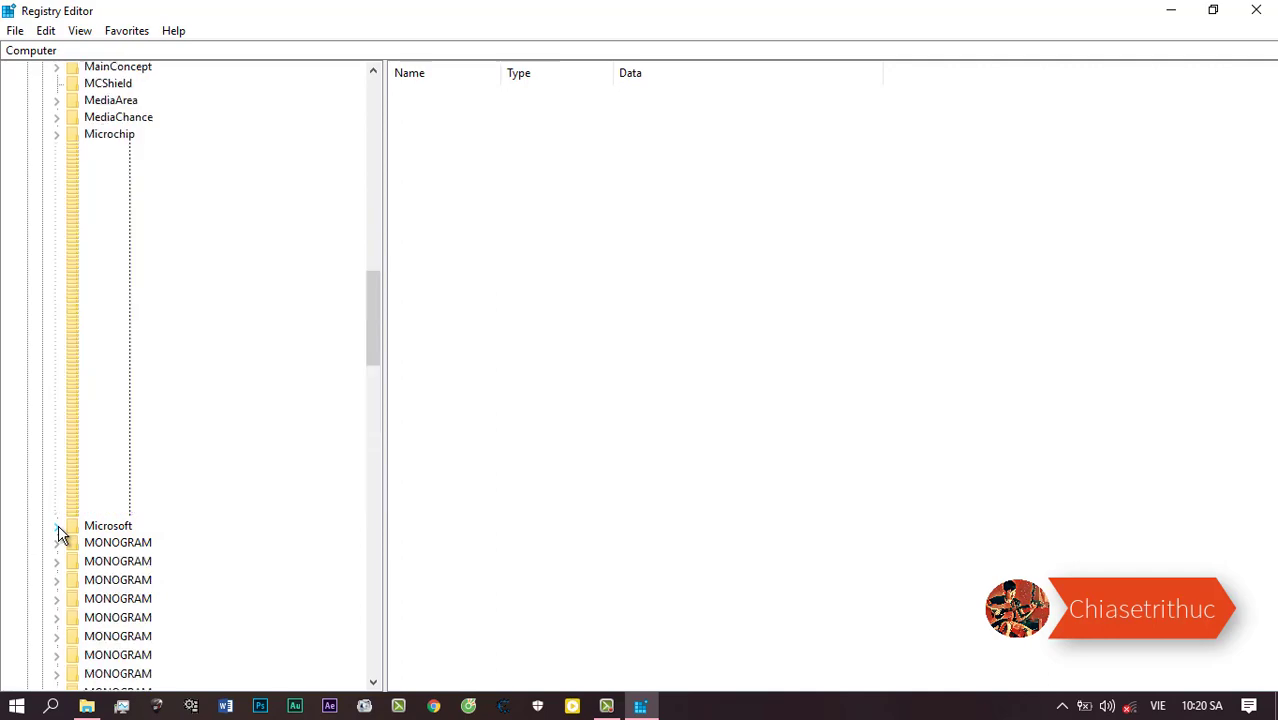
scroll(115, 397, "down", 17)
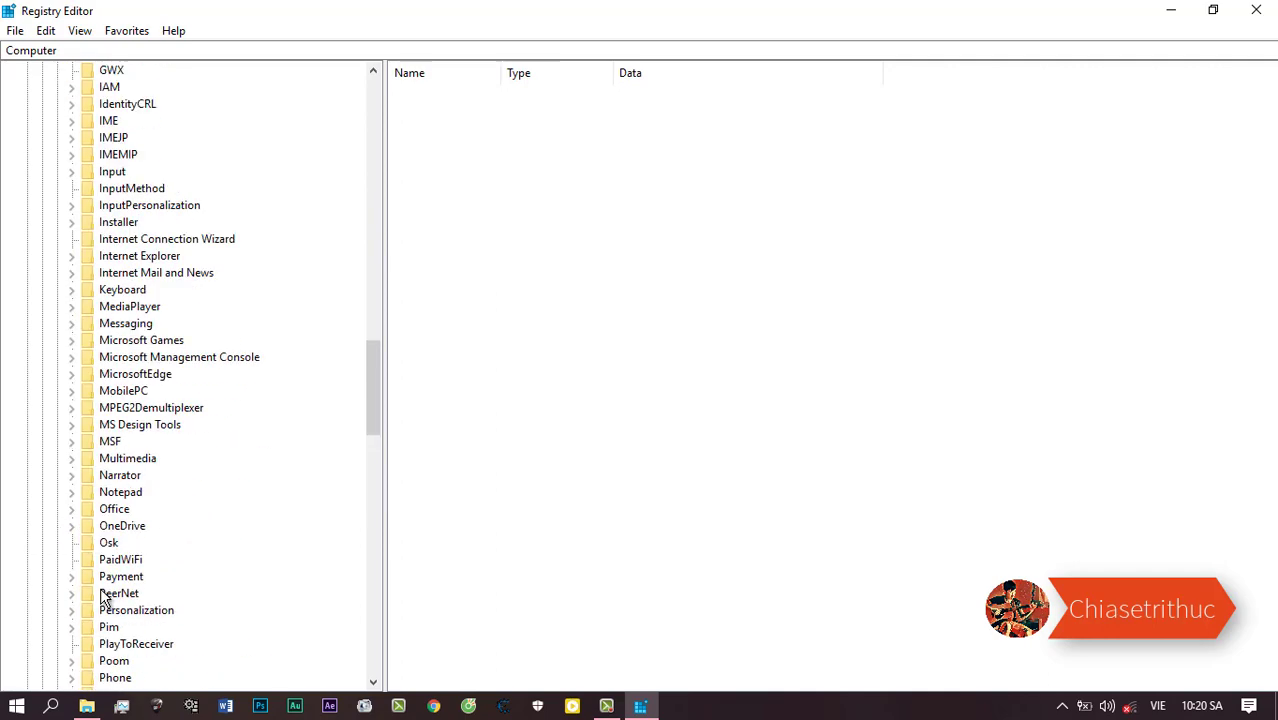
scroll(115, 548, "down", 15)
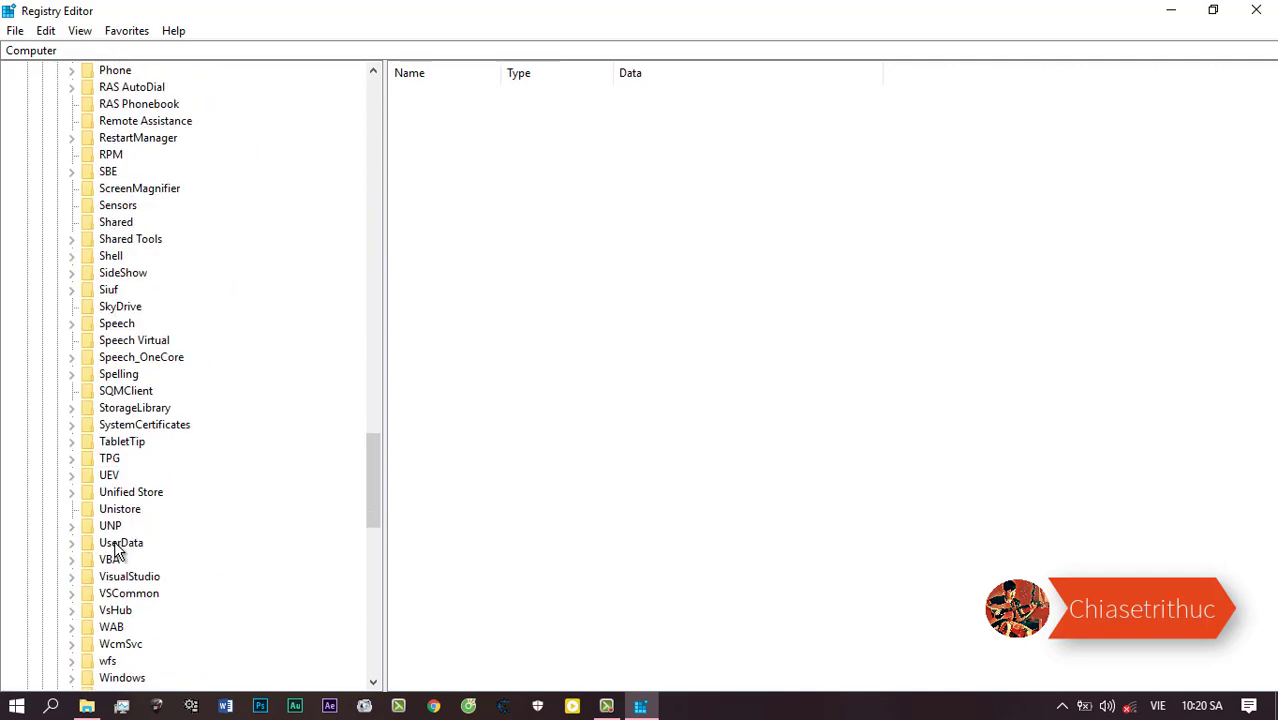
scroll(113, 528, "up", 2)
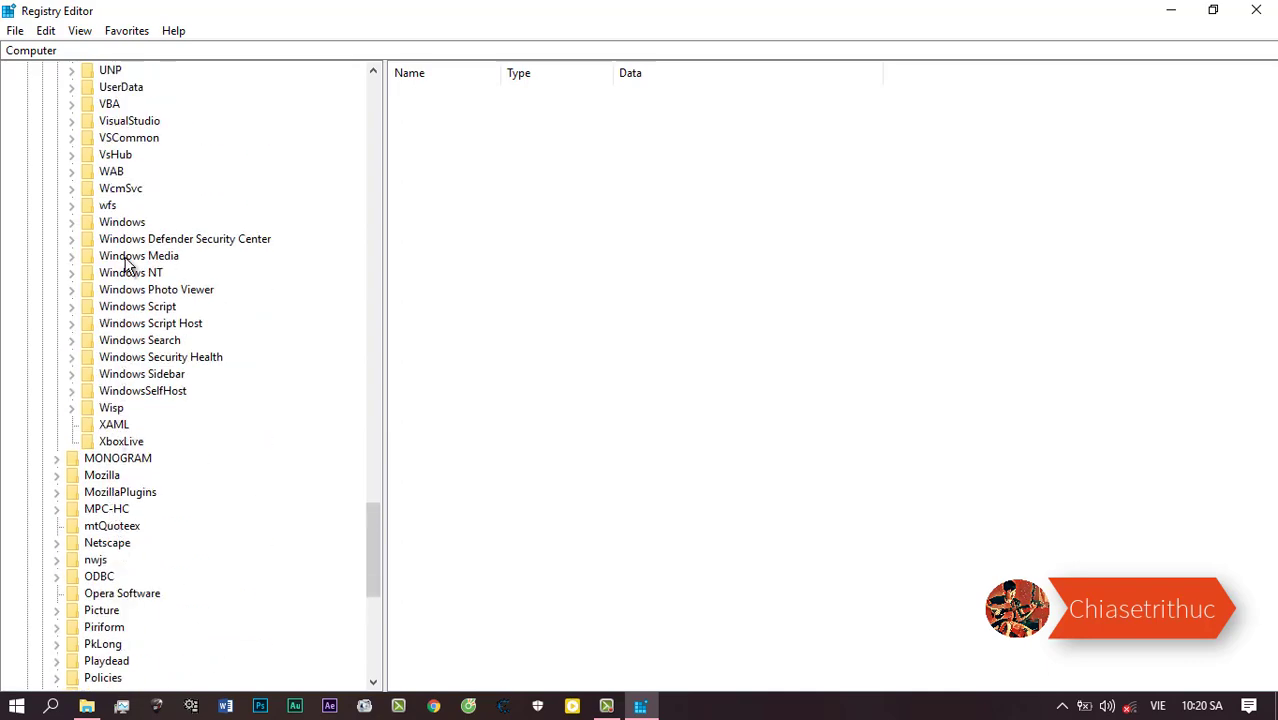
left_click(71, 222)
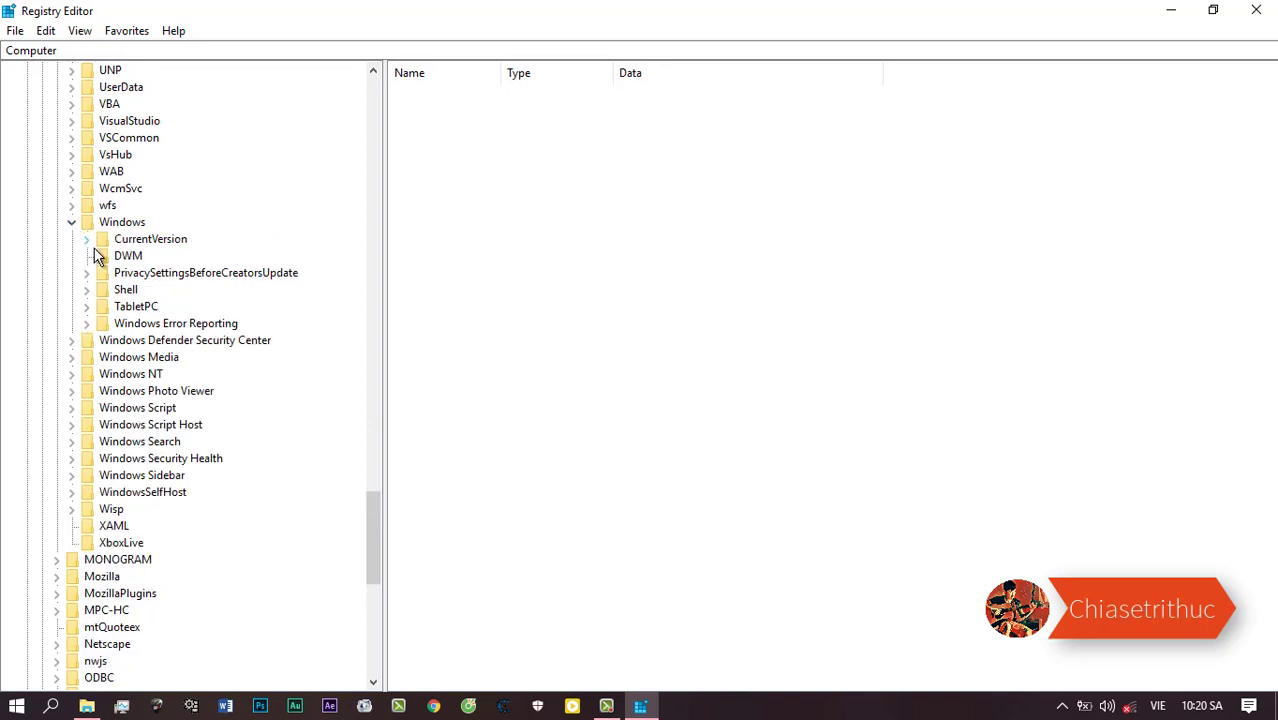
left_click(87, 240)
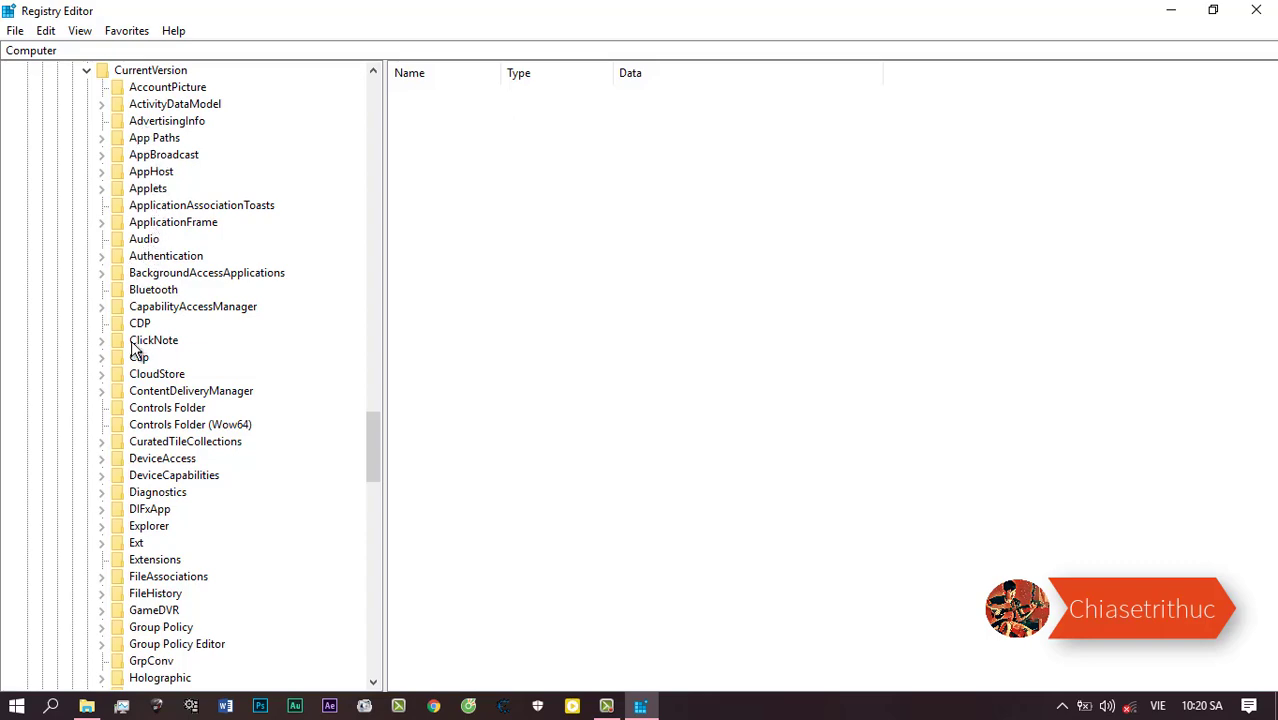
scroll(137, 343, "down", 11)
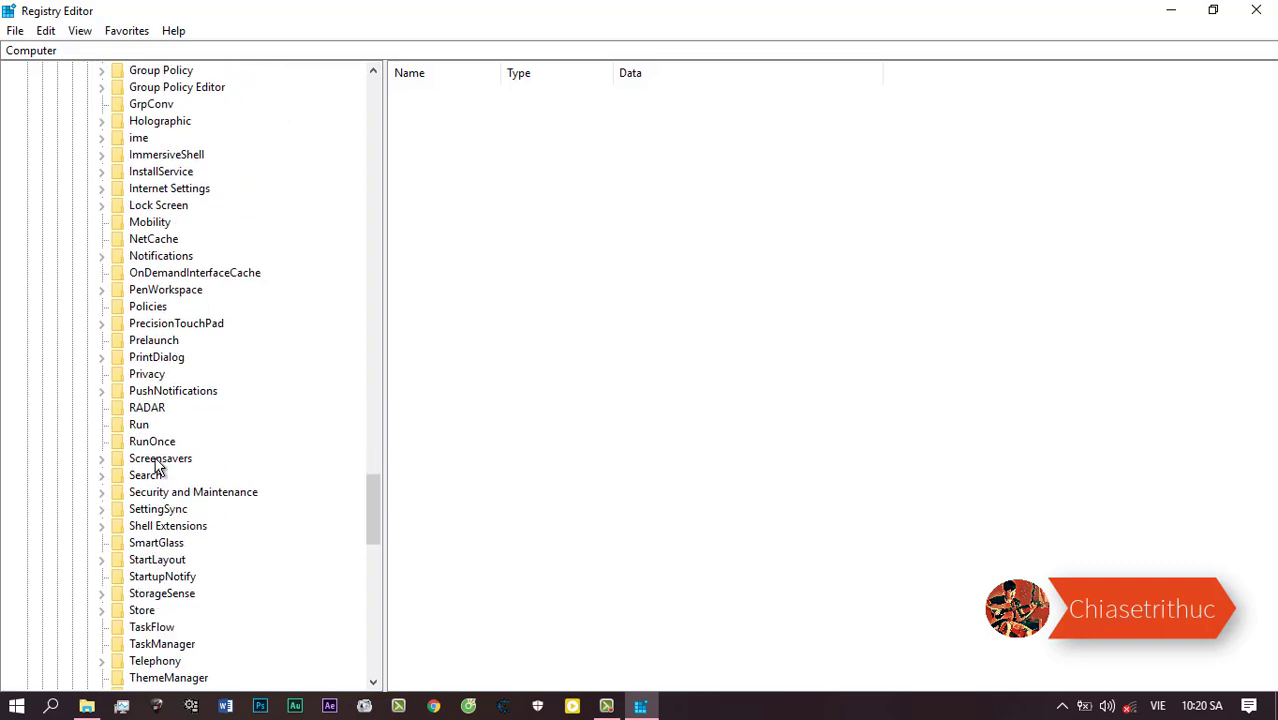
left_click(127, 428)
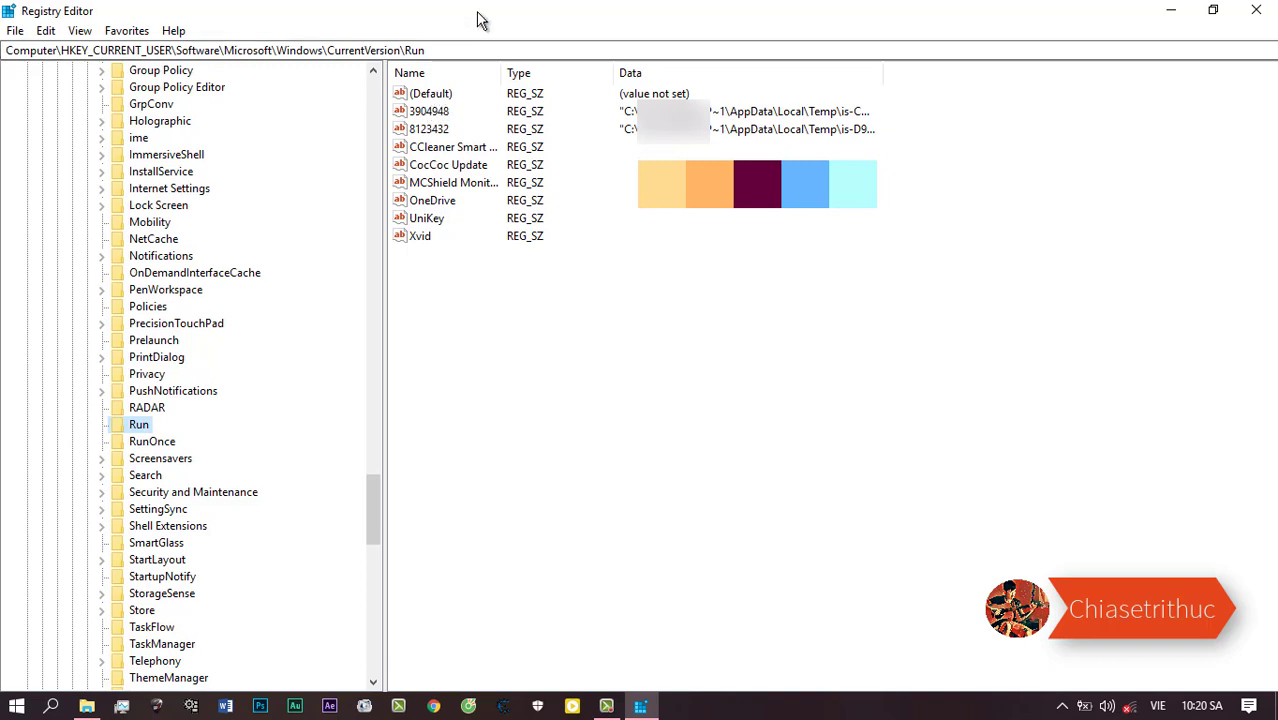
Step: Widen the Data column and delete the values 3904948 and 8123432 that launch MahdiFrer.exe from Temp
left_click(419, 236)
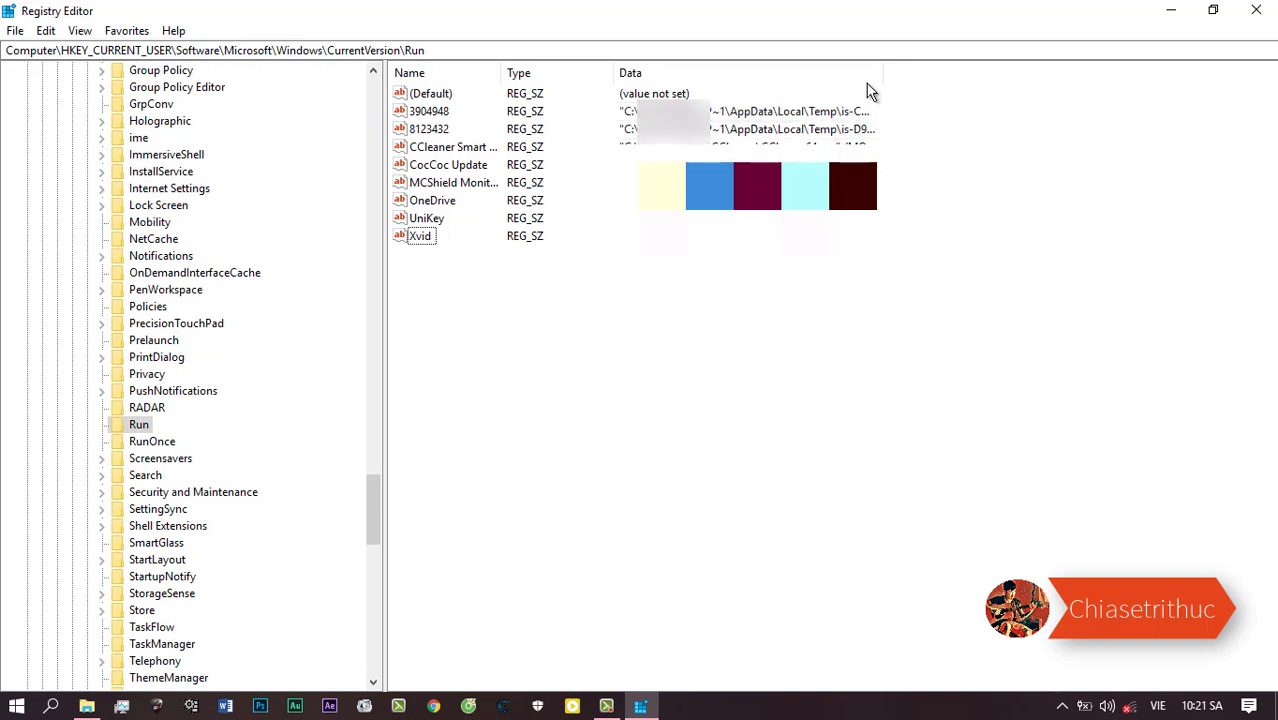
left_click_drag(878, 75, 1138, 112)
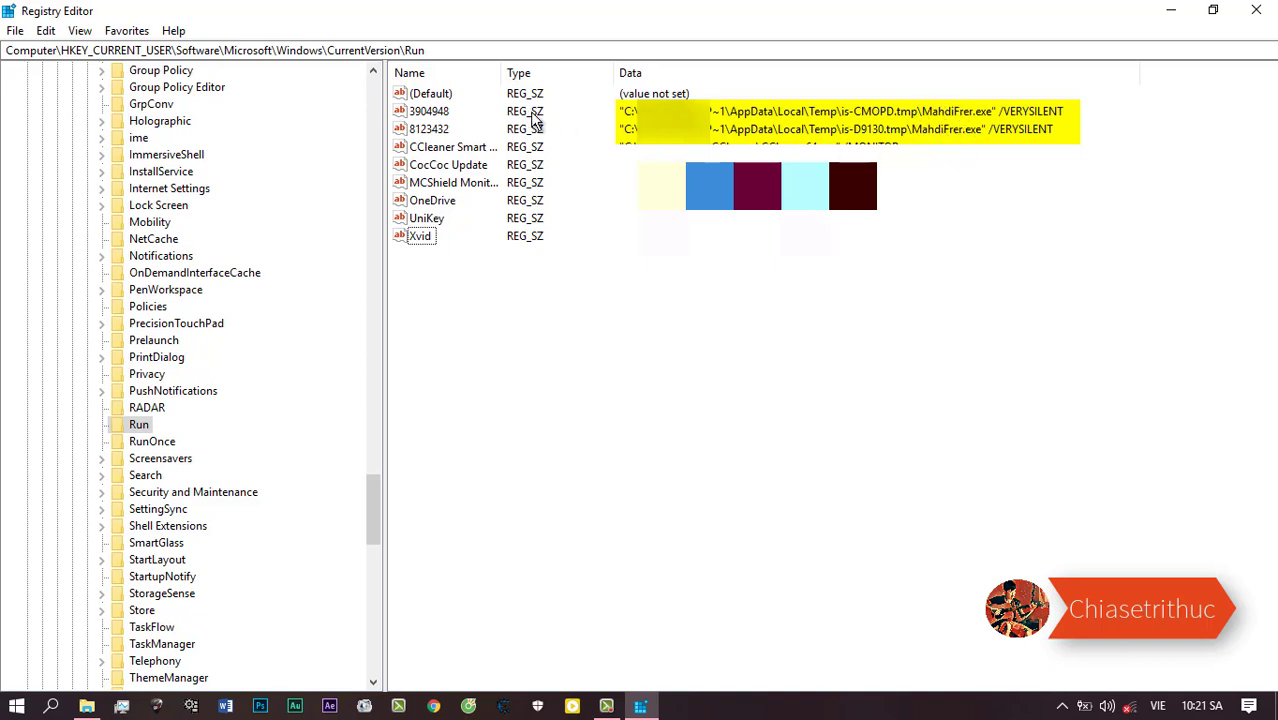
left_click(432, 116)
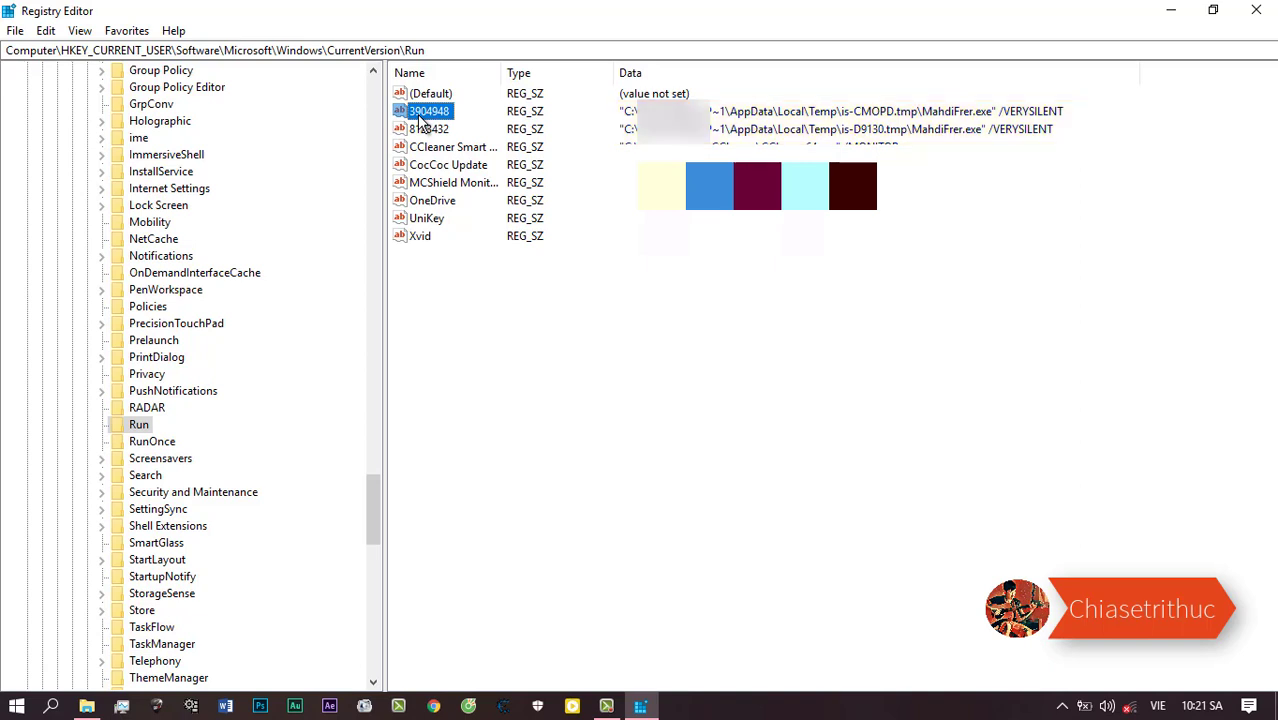
key("Delete")
key("Return")
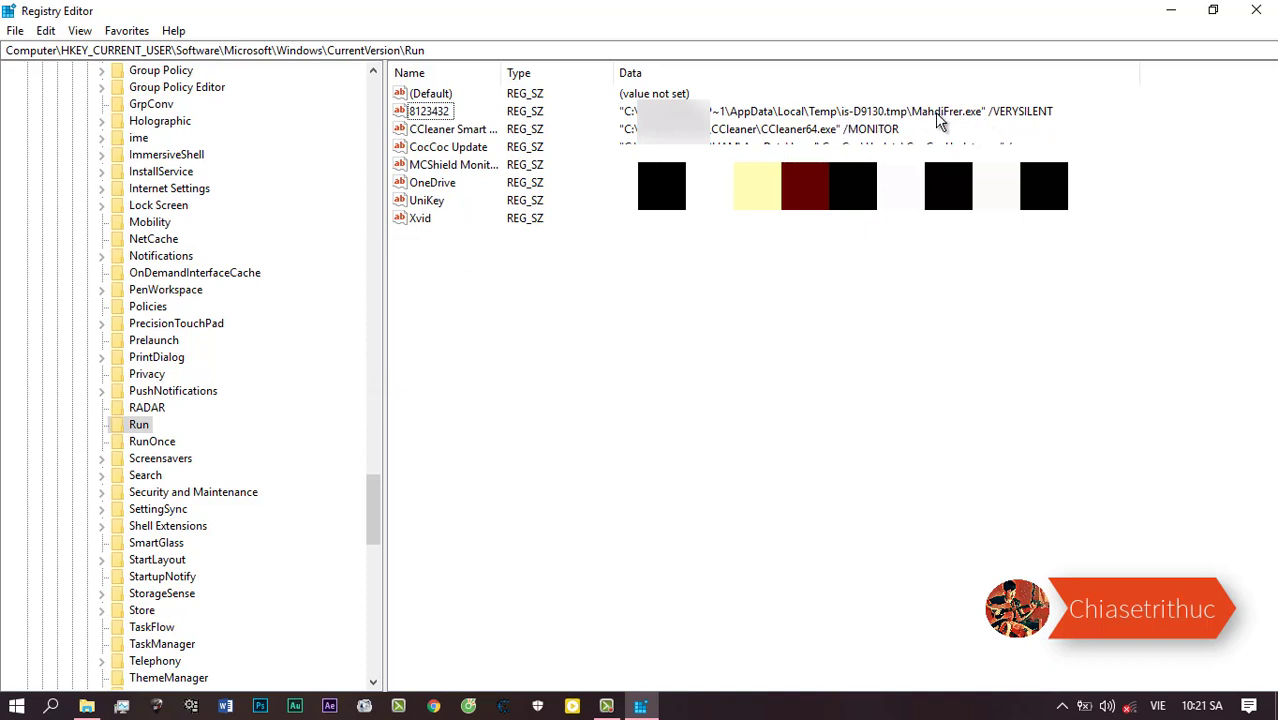
left_click(428, 113)
key("Delete")
key("Return")
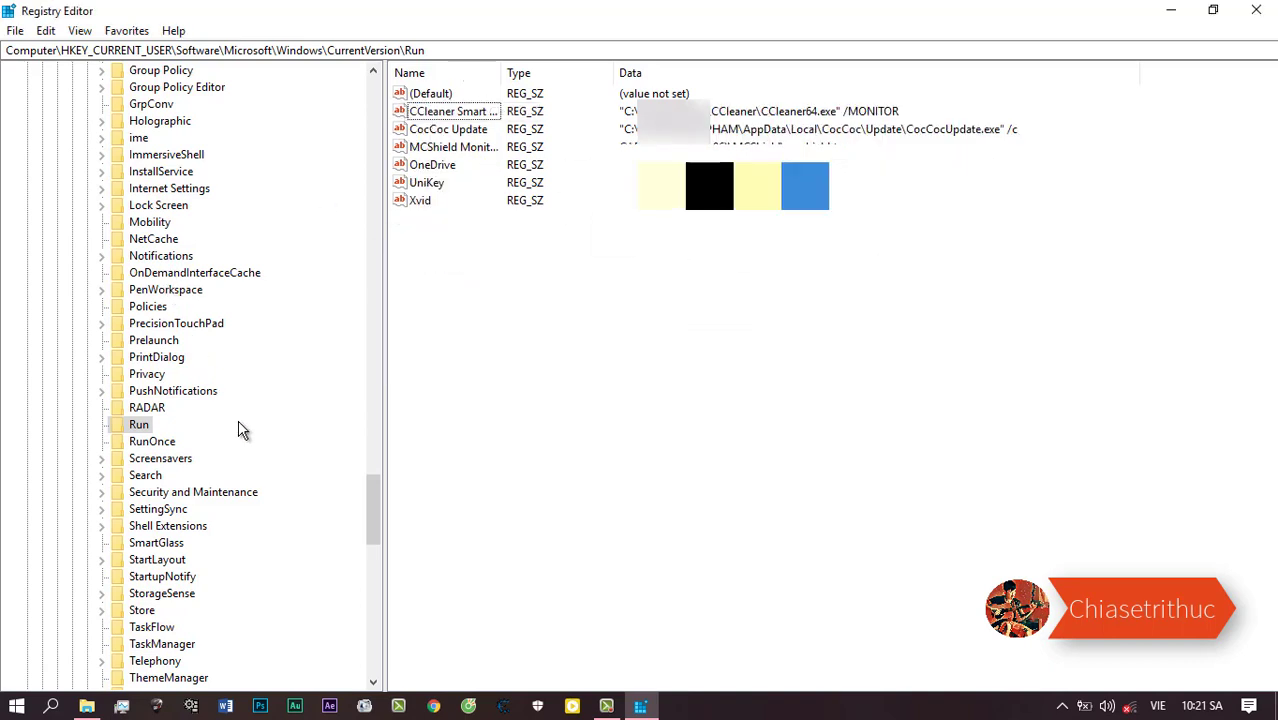
Step: Collapse the HKEY_CURRENT_USER branch of the registry tree
scroll(243, 433, "up", 2)
scroll(236, 425, "up", 20)
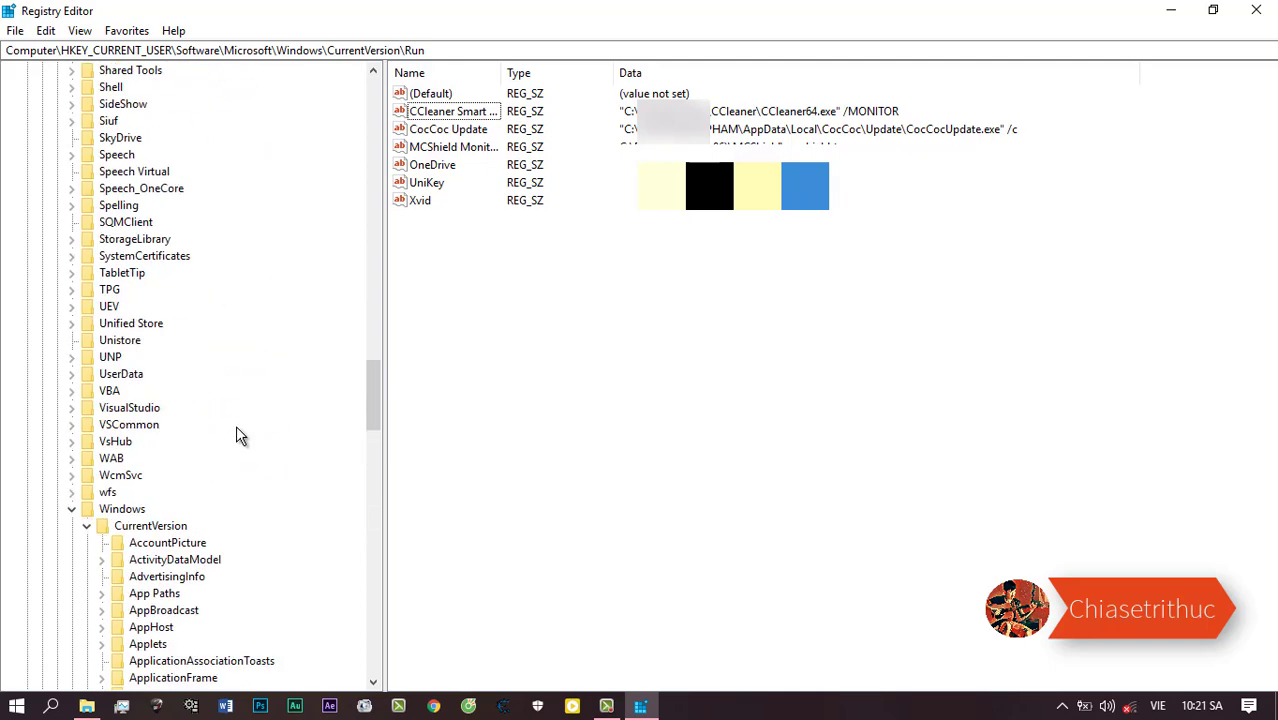
scroll(224, 425, "up", 20)
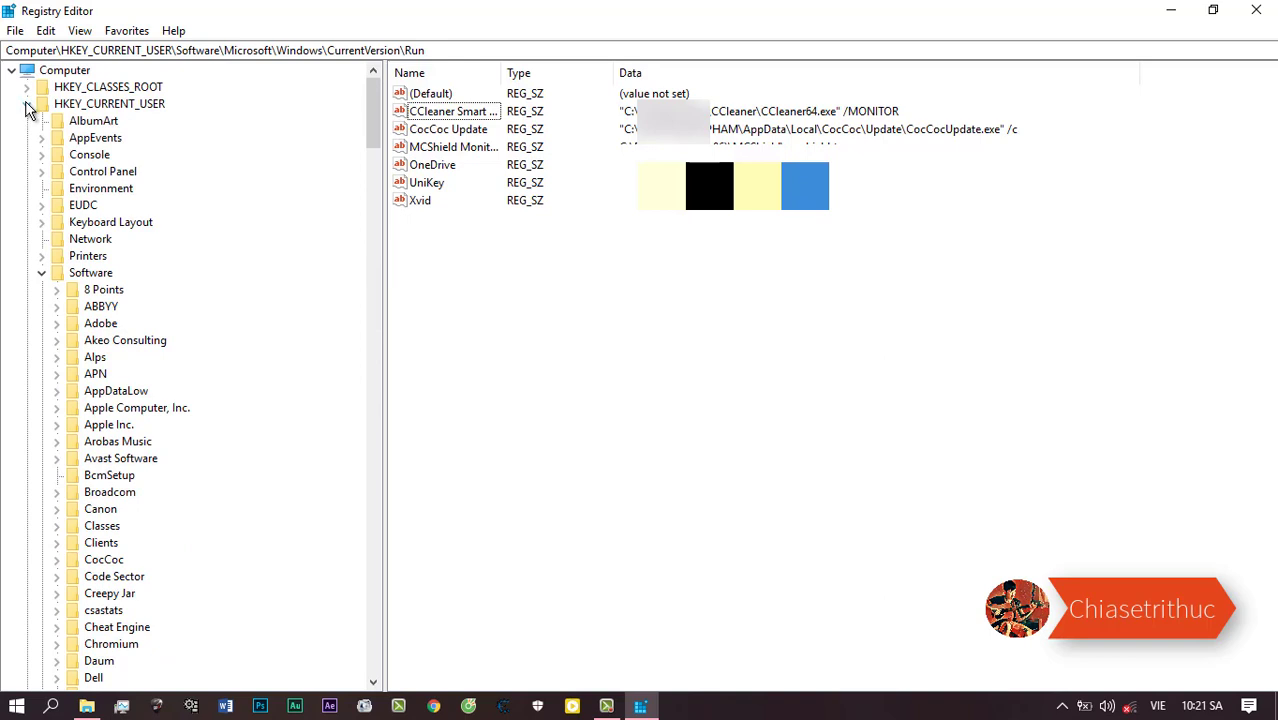
left_click(27, 105)
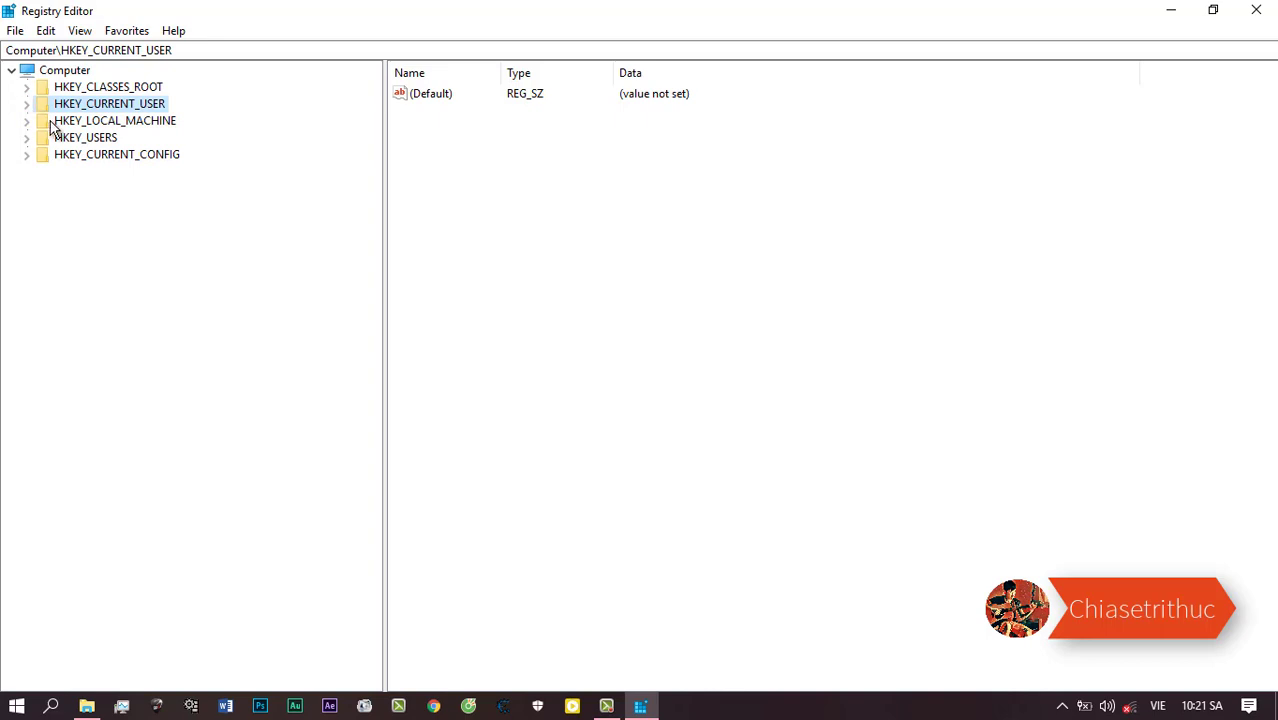
Step: Expand HKEY_LOCAL_MACHINE and its SOFTWARE key in the registry tree
left_click(27, 121)
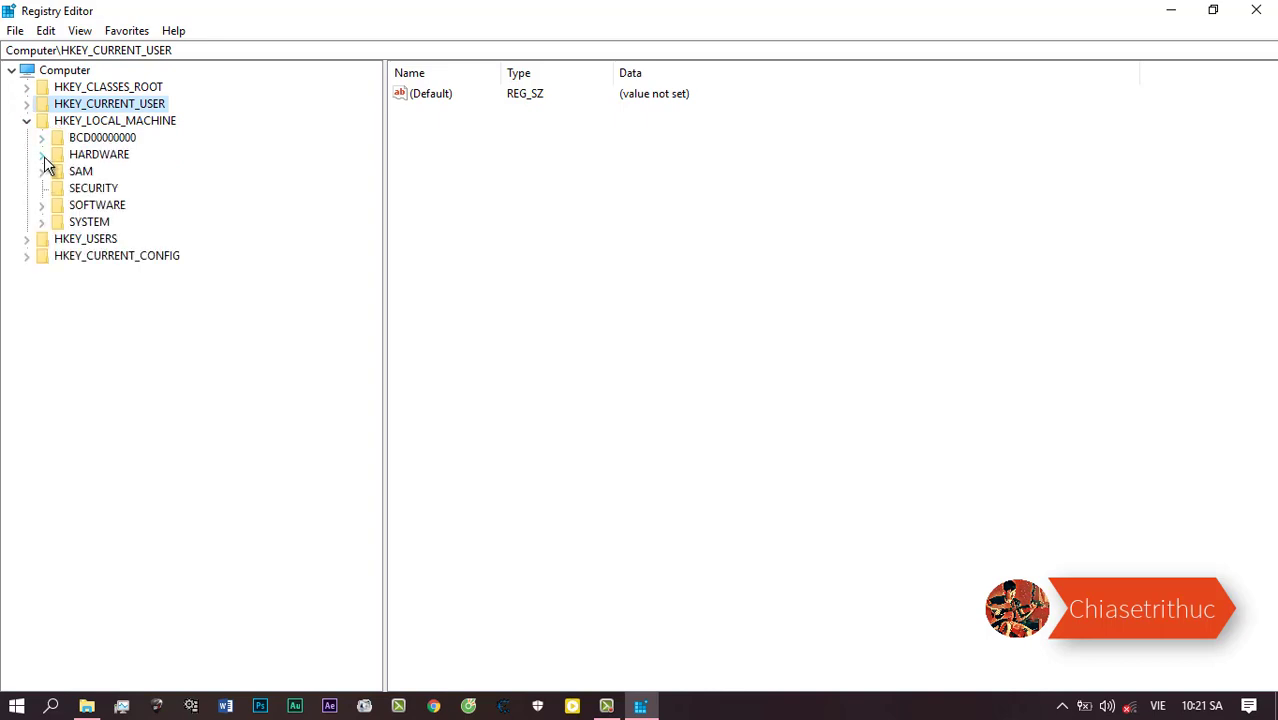
left_click(41, 205)
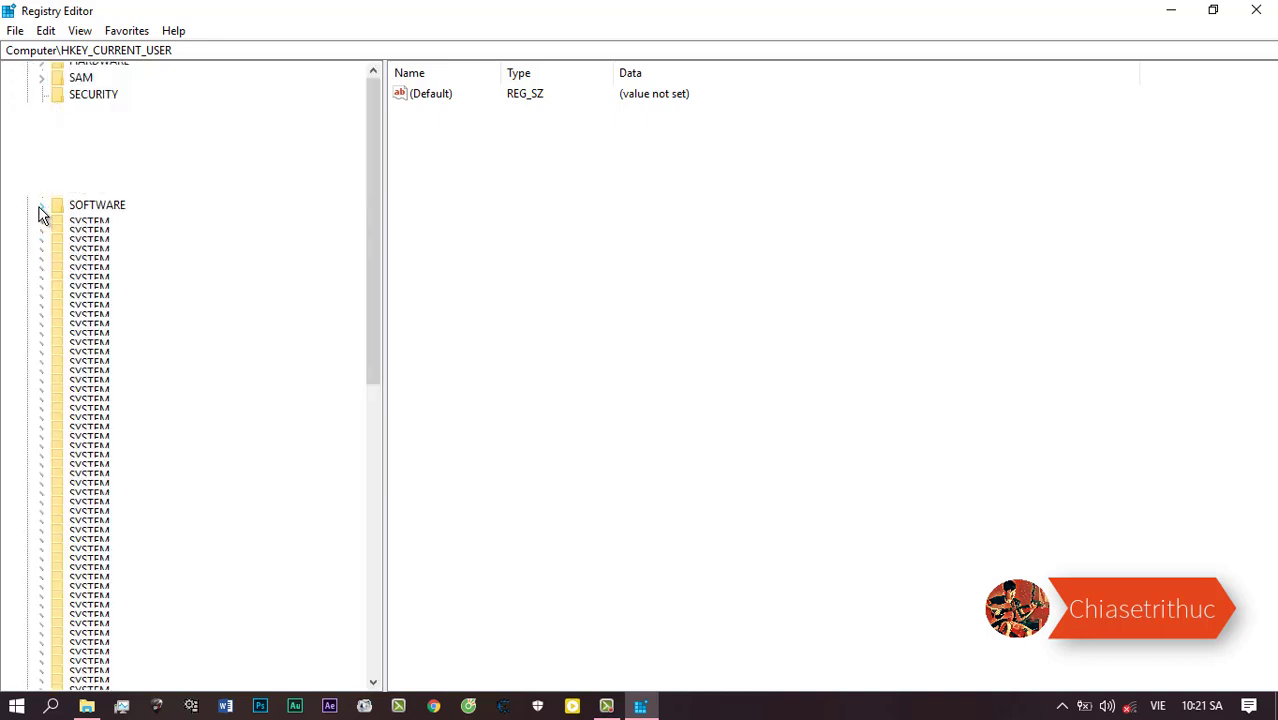
scroll(120, 487, "down", 3)
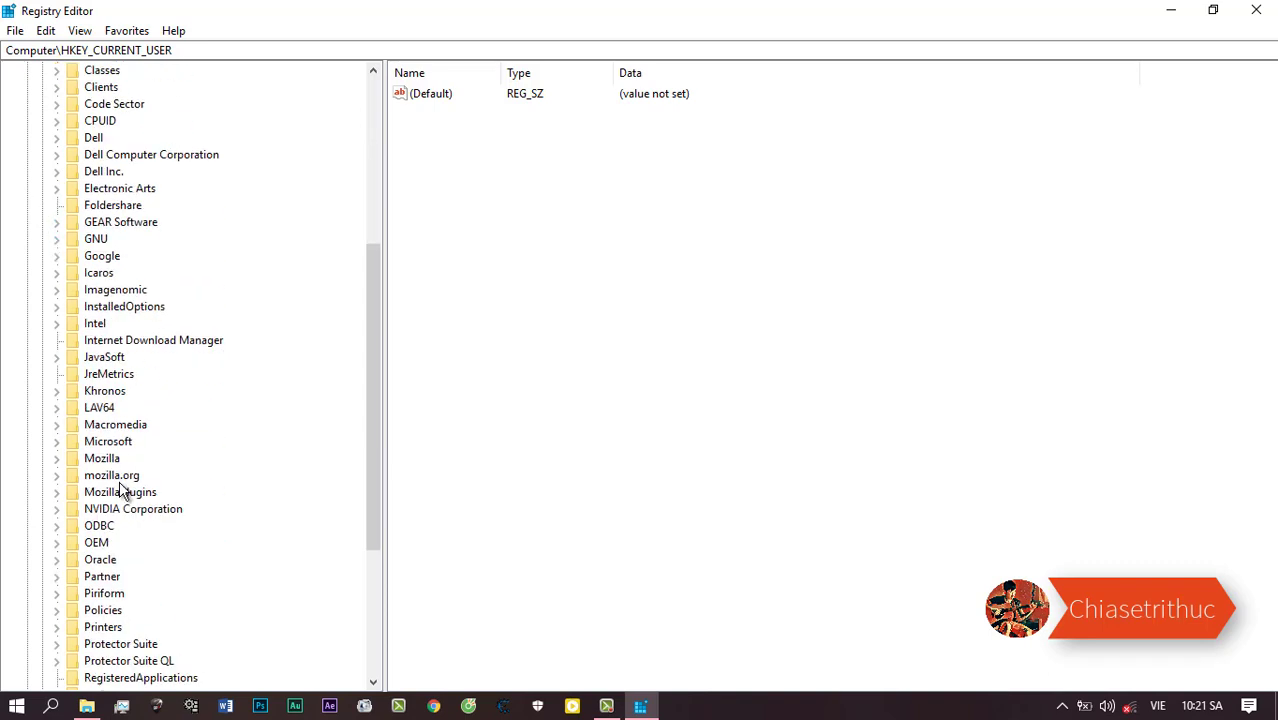
left_click(58, 441)
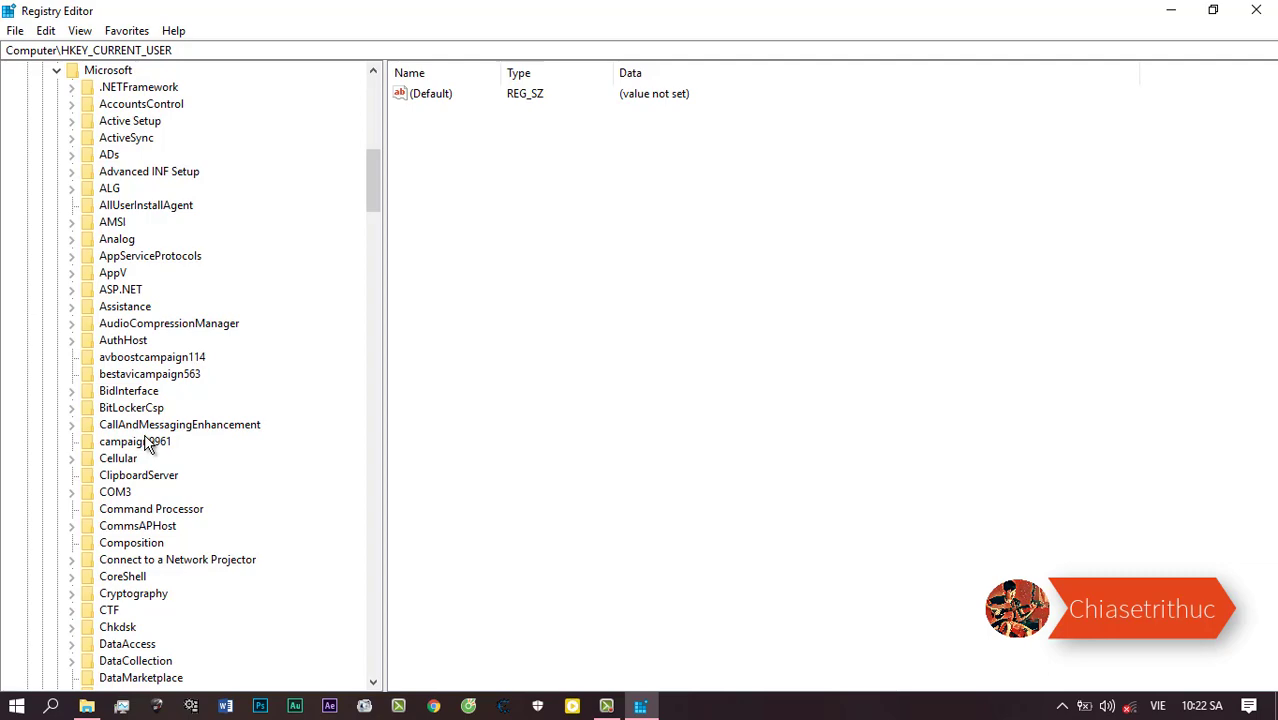
scroll(141, 489, "down", 20)
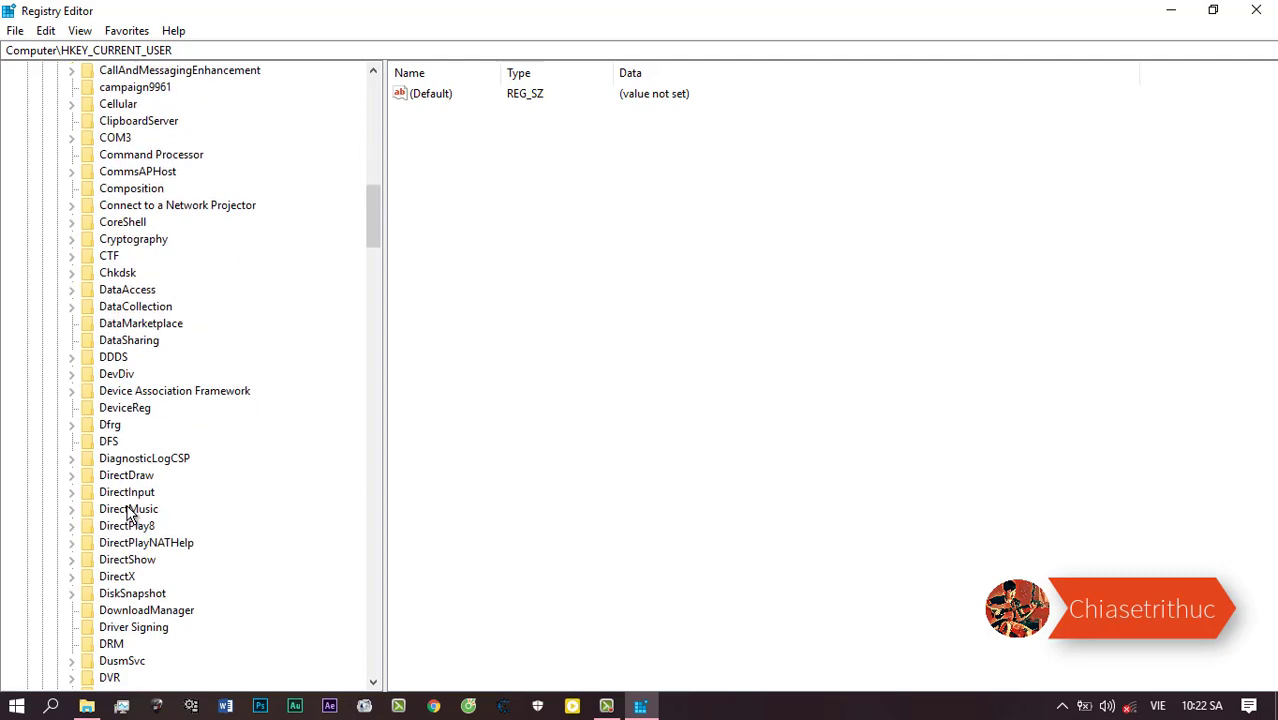
scroll(127, 515, "down", 20)
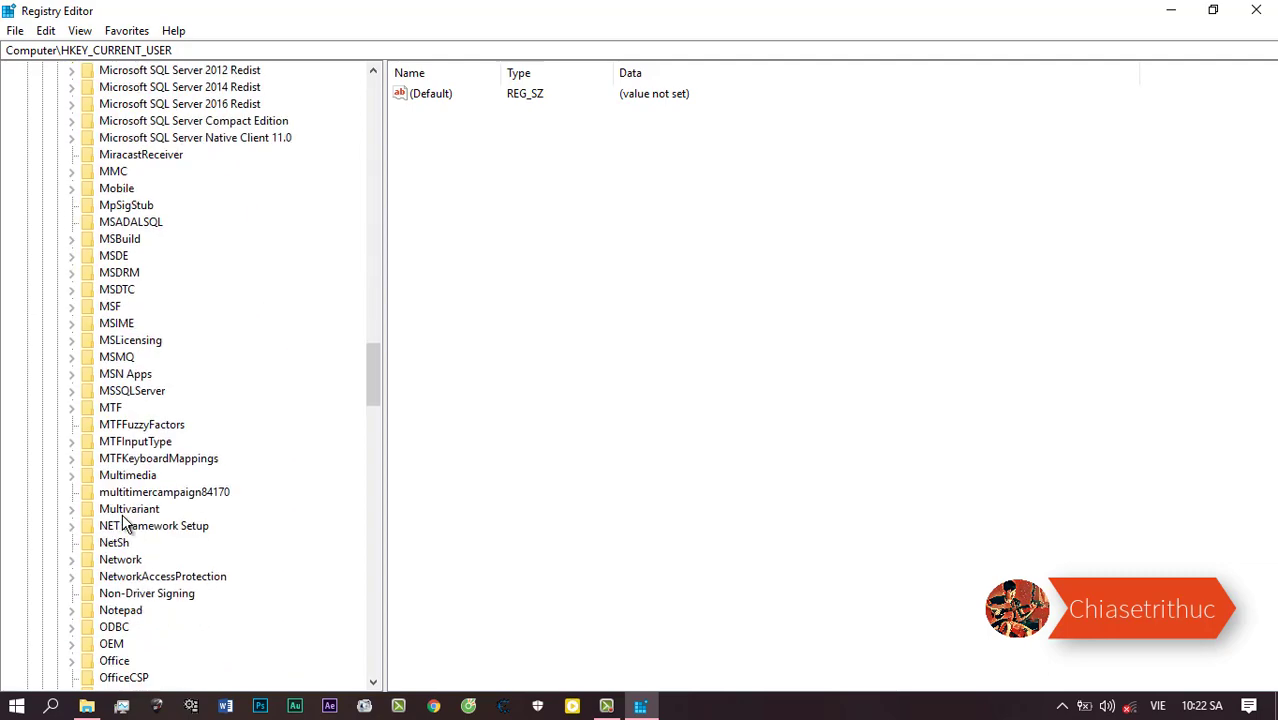
scroll(125, 523, "down", 19)
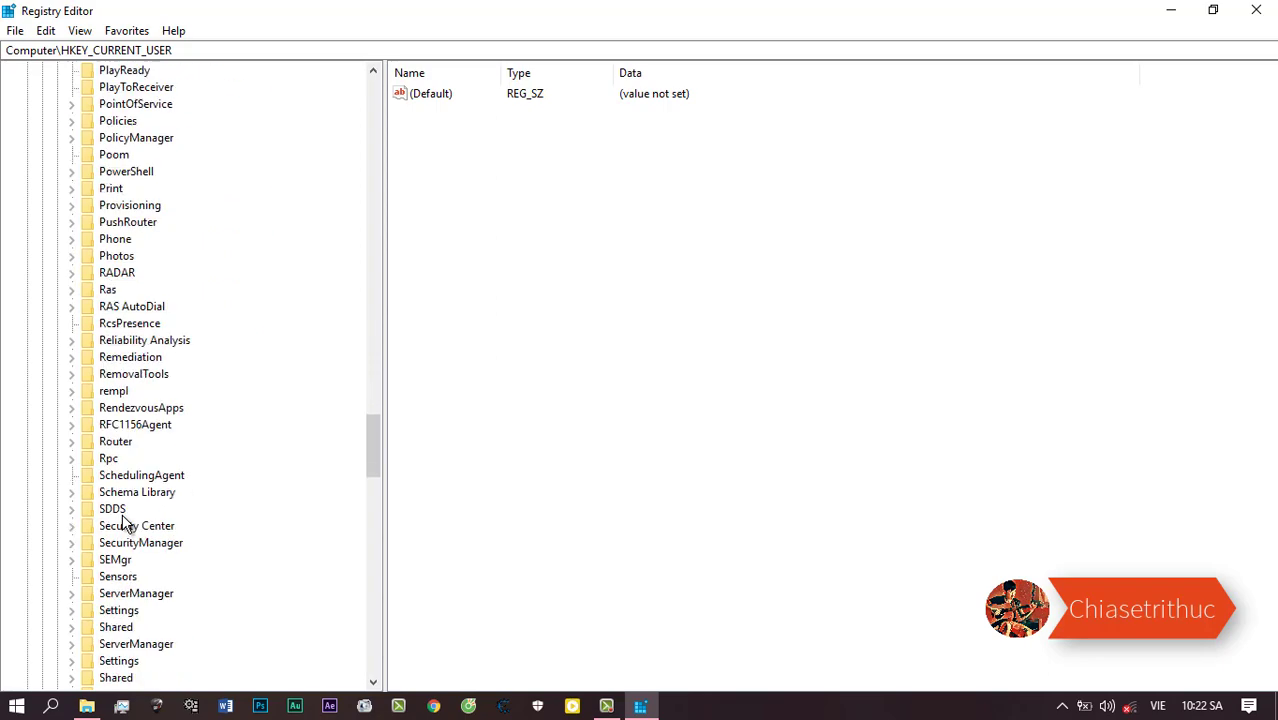
scroll(123, 523, "down", 10)
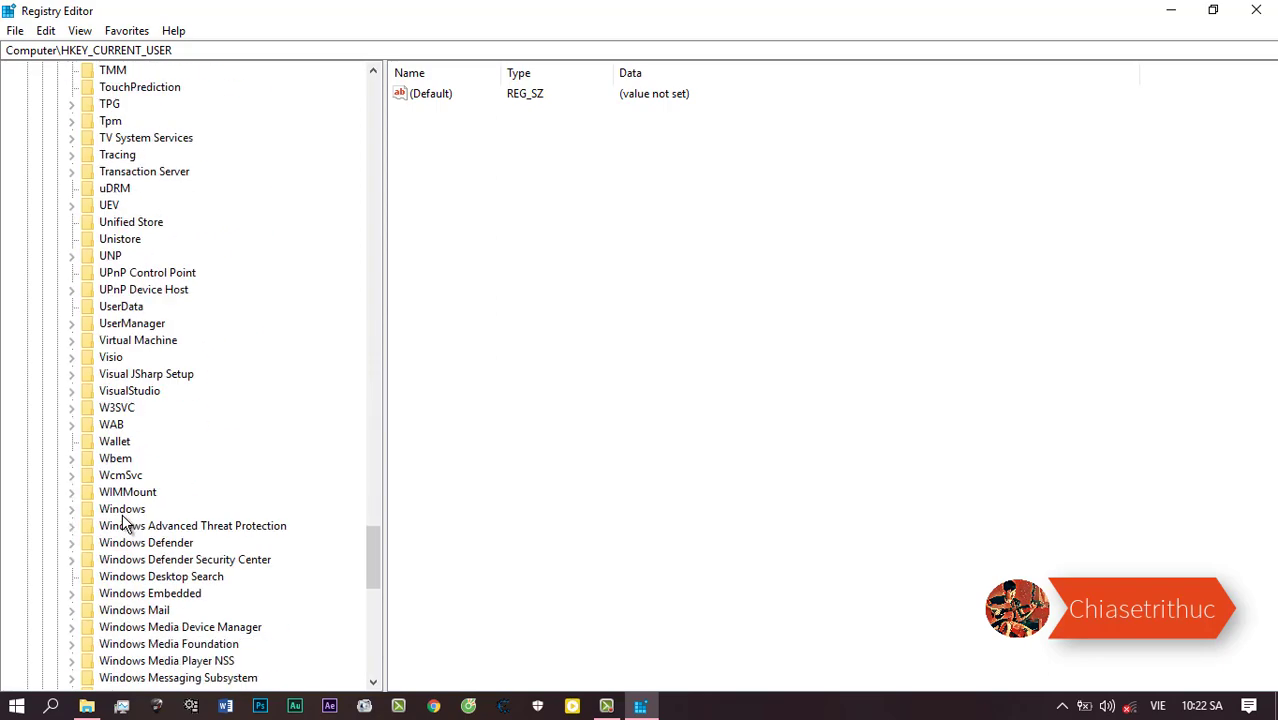
left_click(71, 509)
scroll(157, 460, "down", 3)
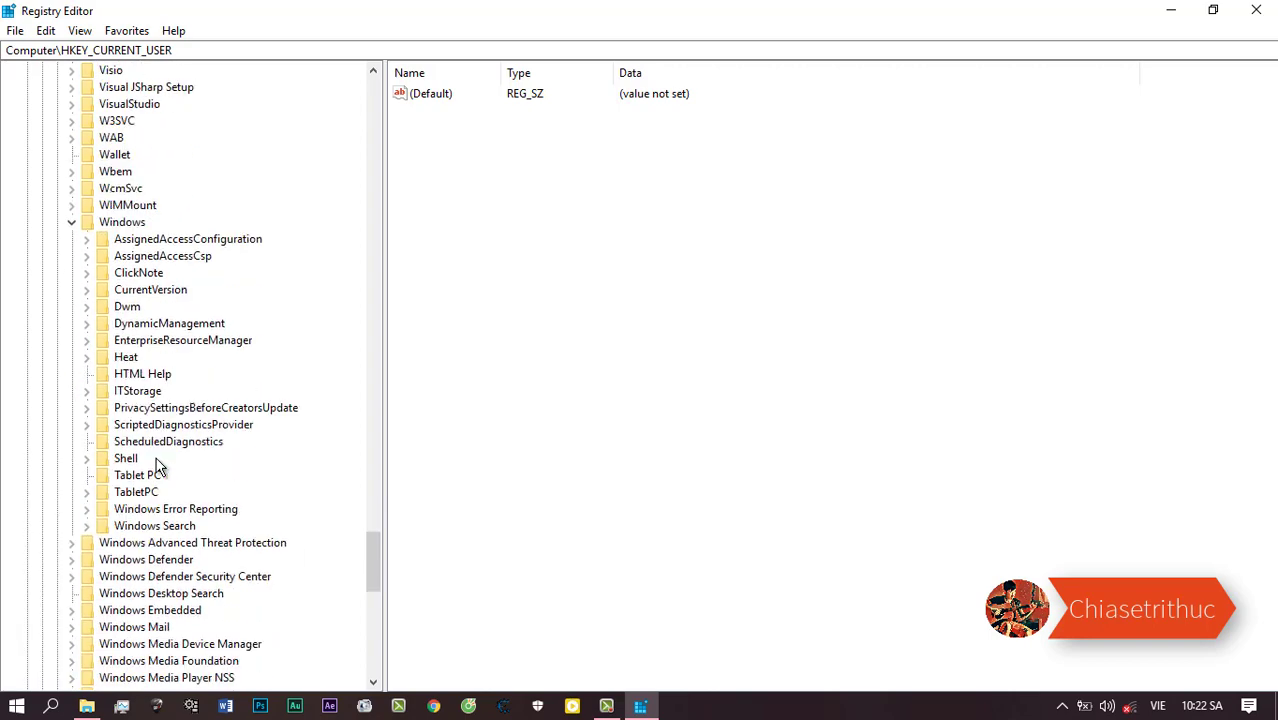
scroll(150, 495, "down", 5)
scroll(140, 525, "up", 3)
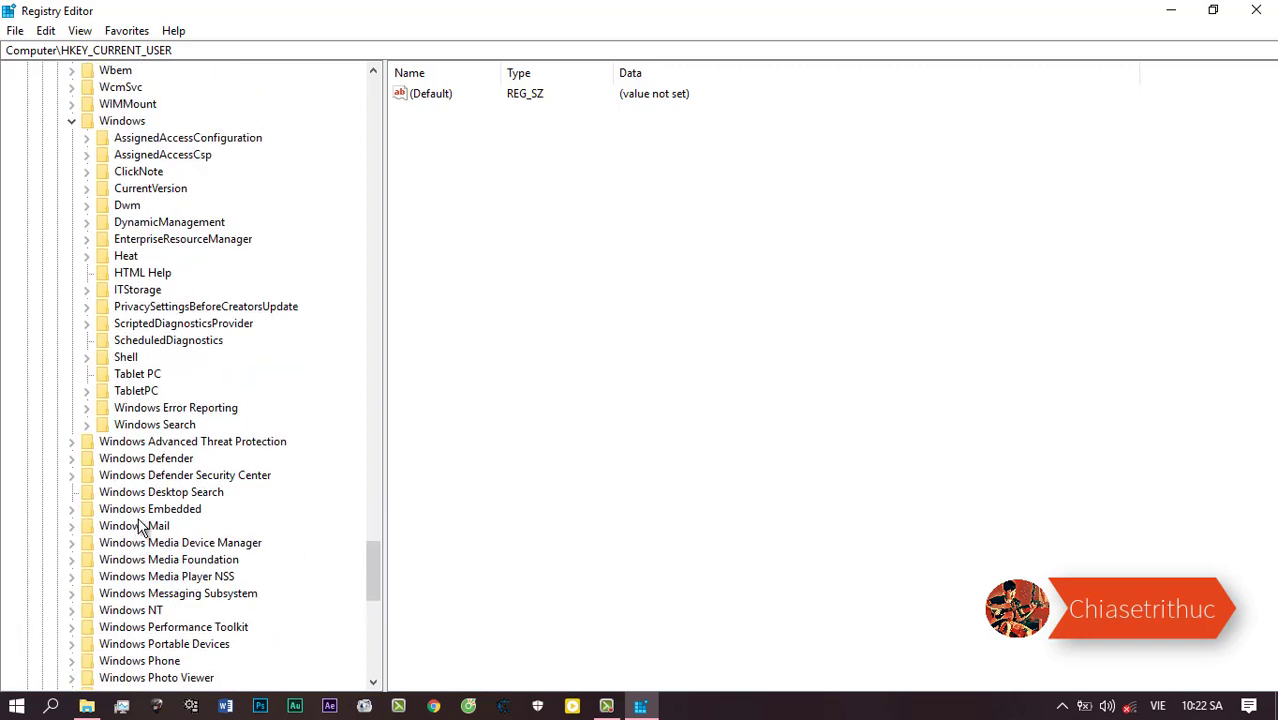
scroll(148, 432, "up", 2)
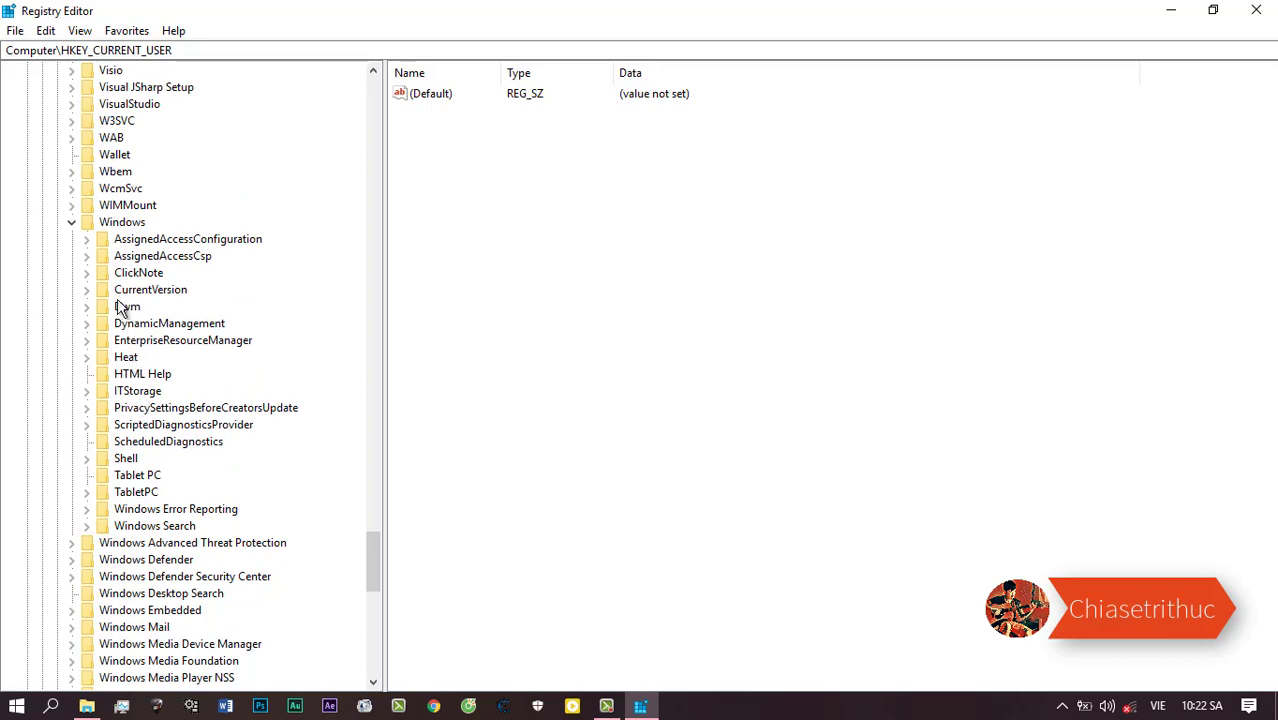
scroll(85, 298, "down", 4)
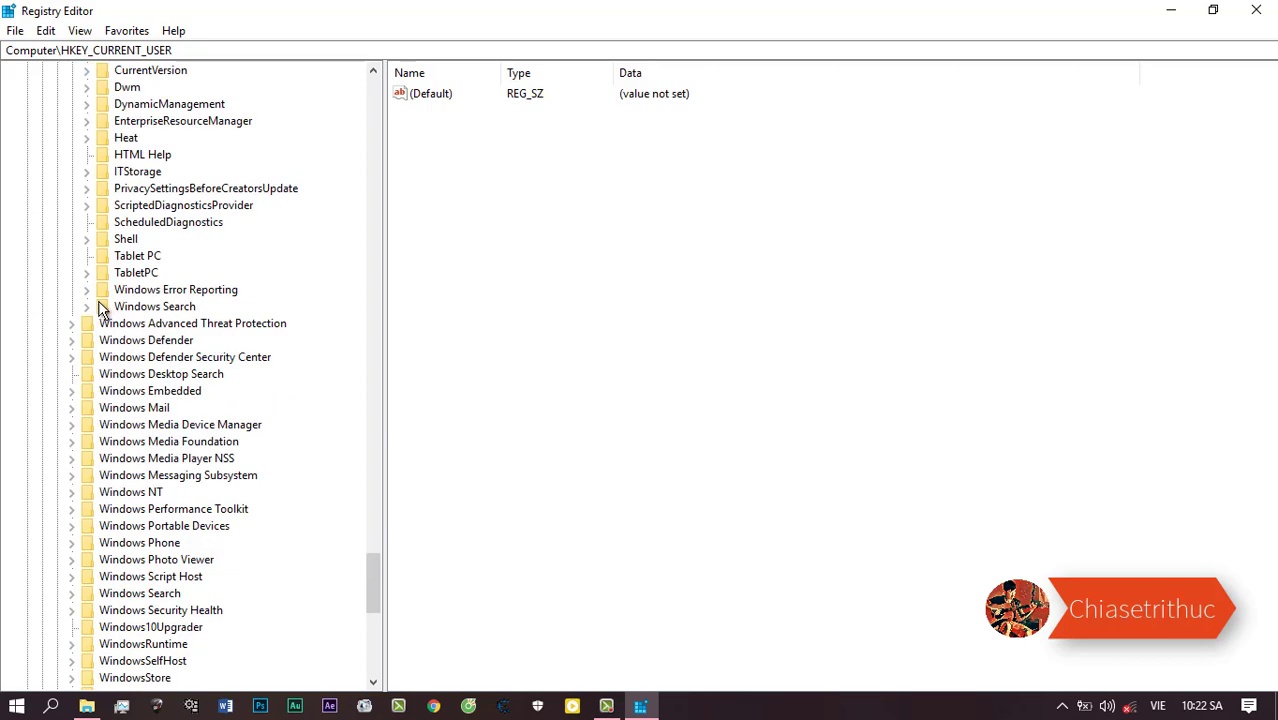
scroll(143, 291, "up", 3)
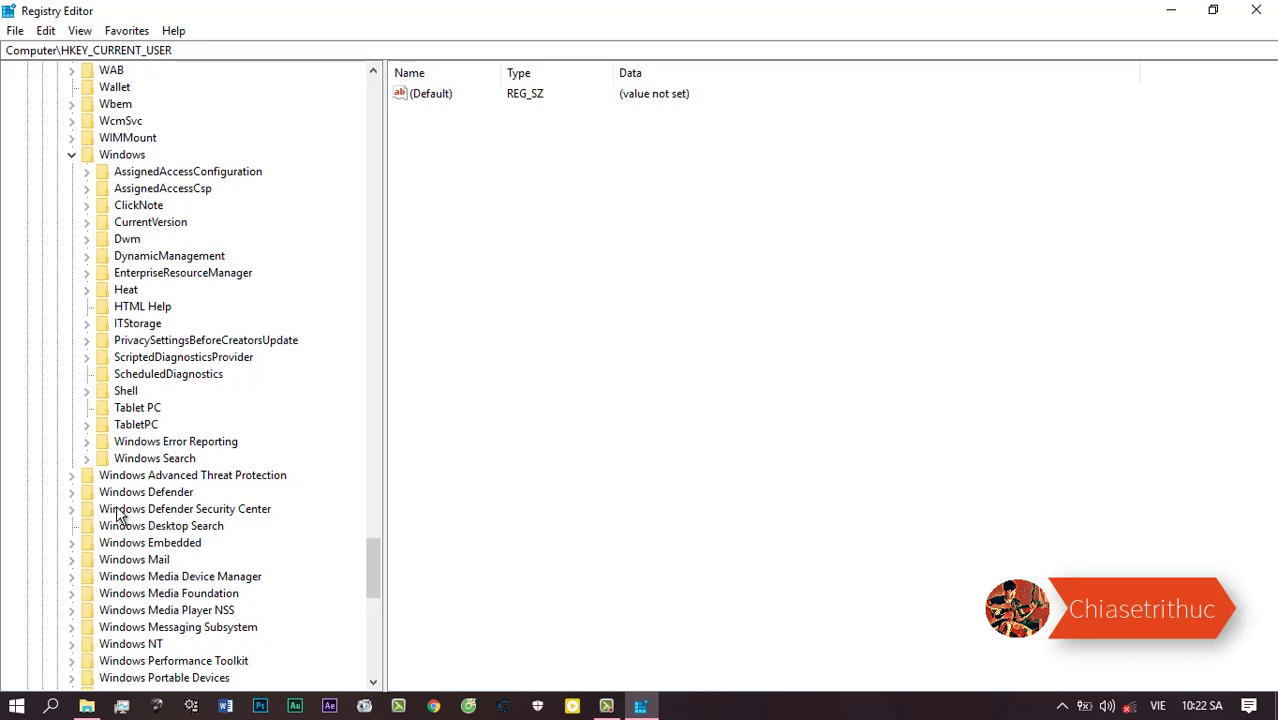
left_click(71, 154)
scroll(60, 424, "up", 6)
scroll(60, 420, "up", 5)
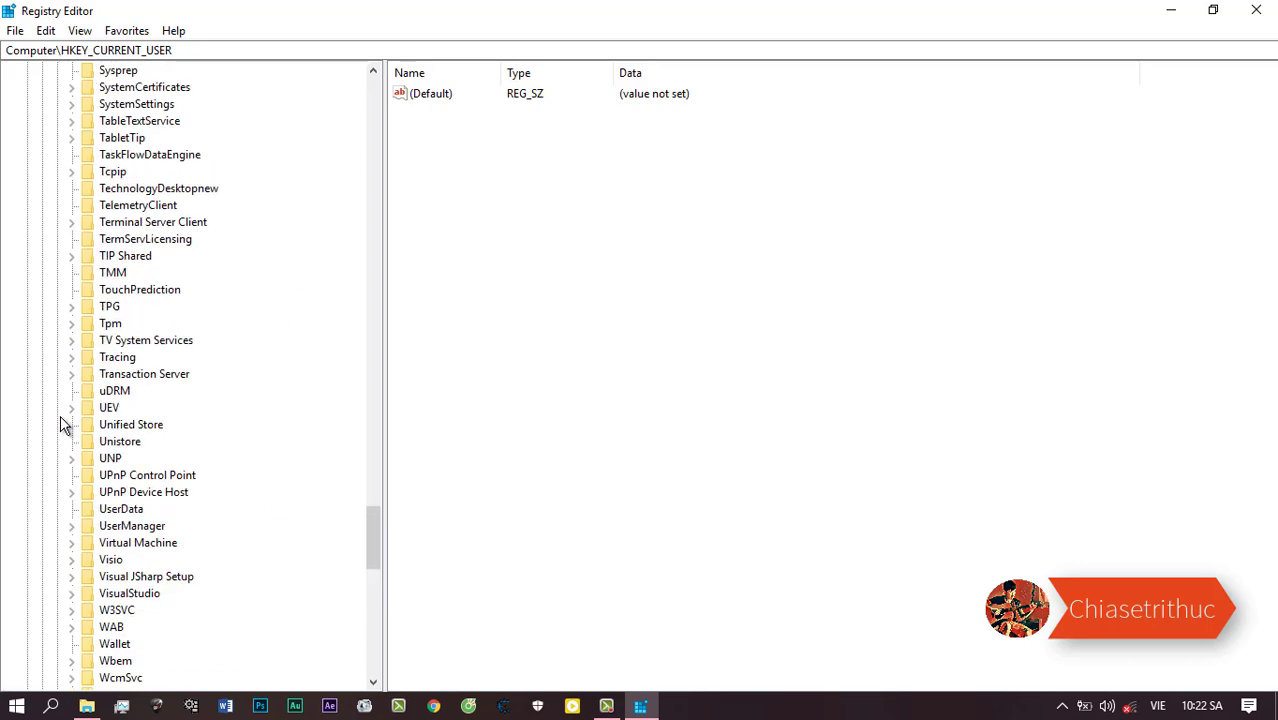
scroll(60, 420, "up", 20)
scroll(60, 420, "up", 15)
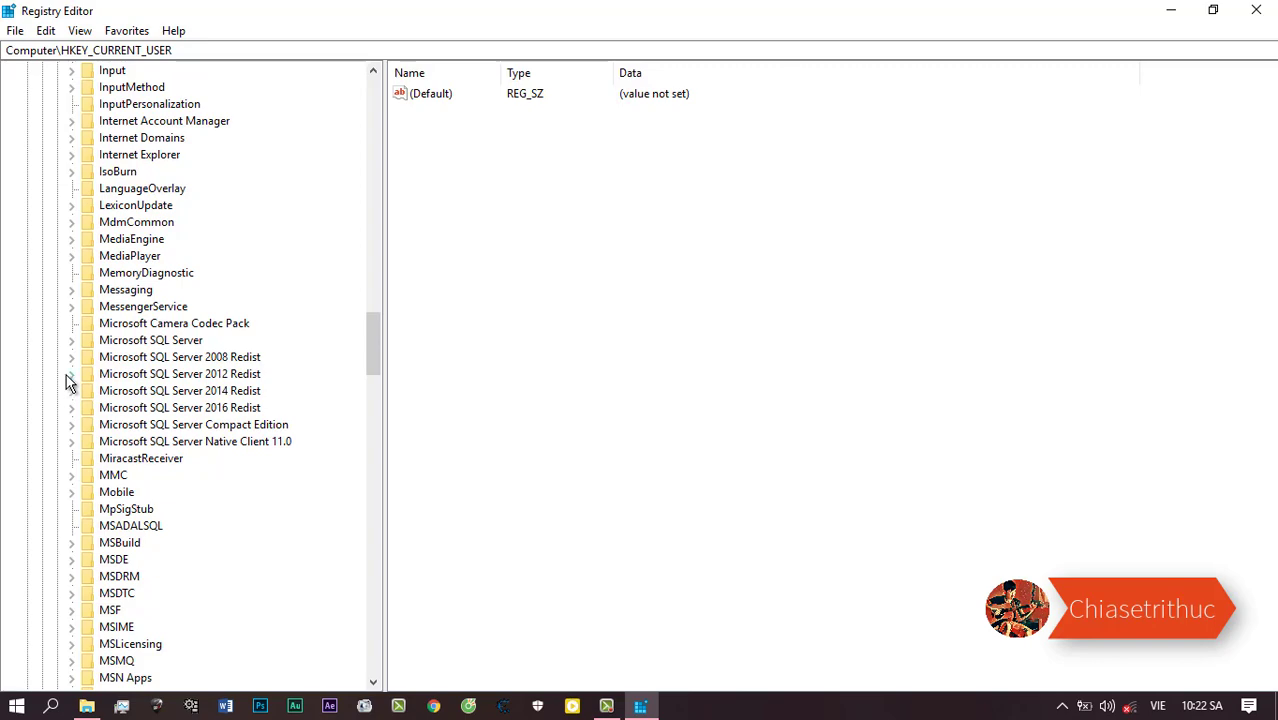
scroll(106, 333, "up", 20)
scroll(106, 333, "up", 19)
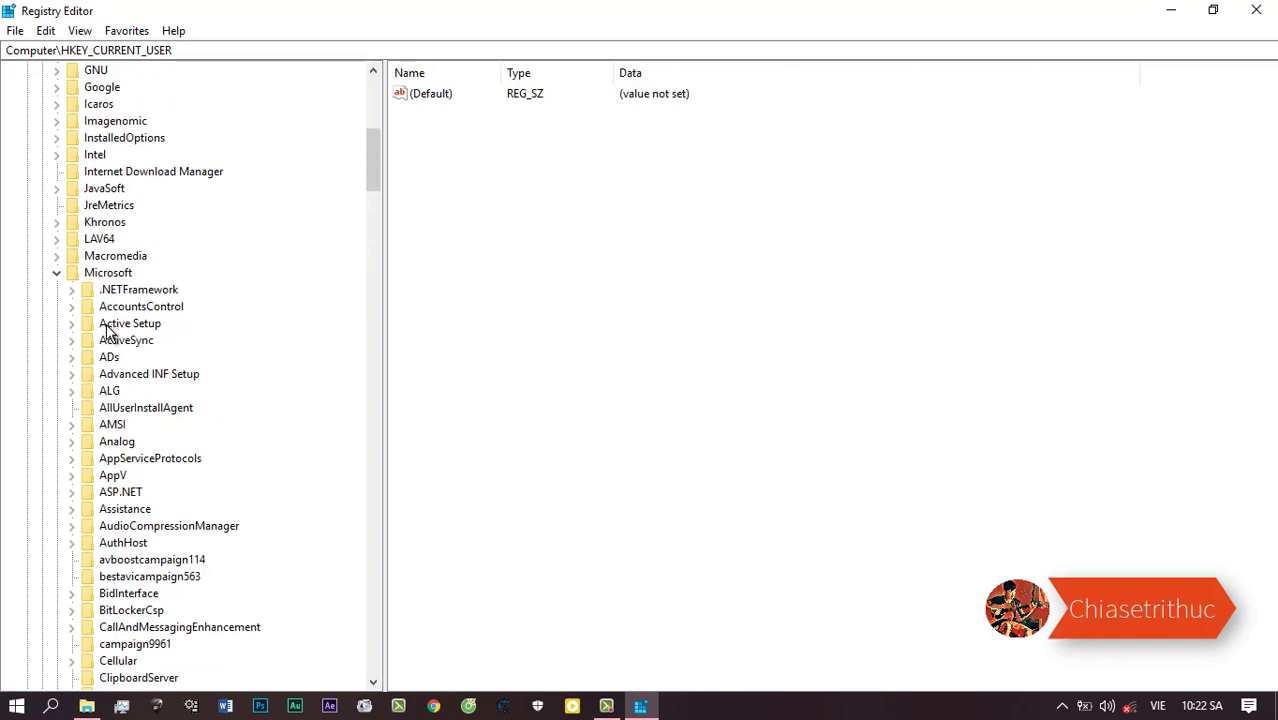
scroll(106, 336, "down", 3)
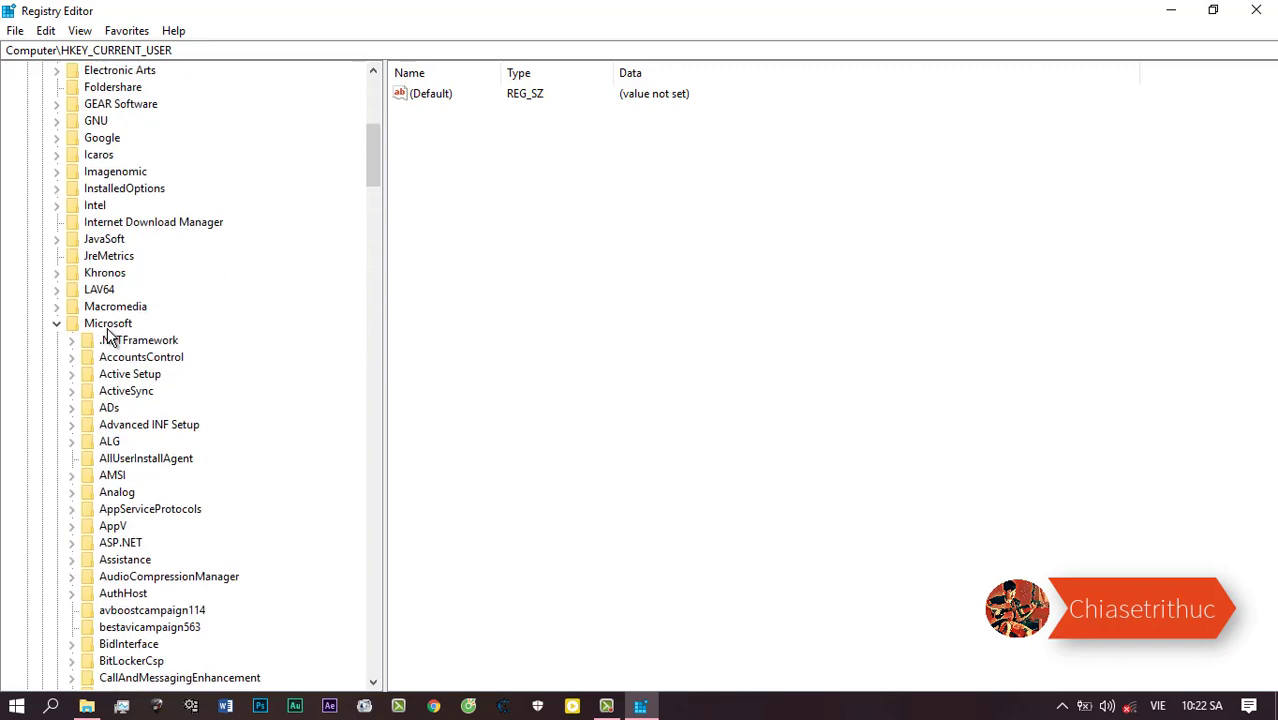
left_click(56, 323)
scroll(100, 308, "up", 9)
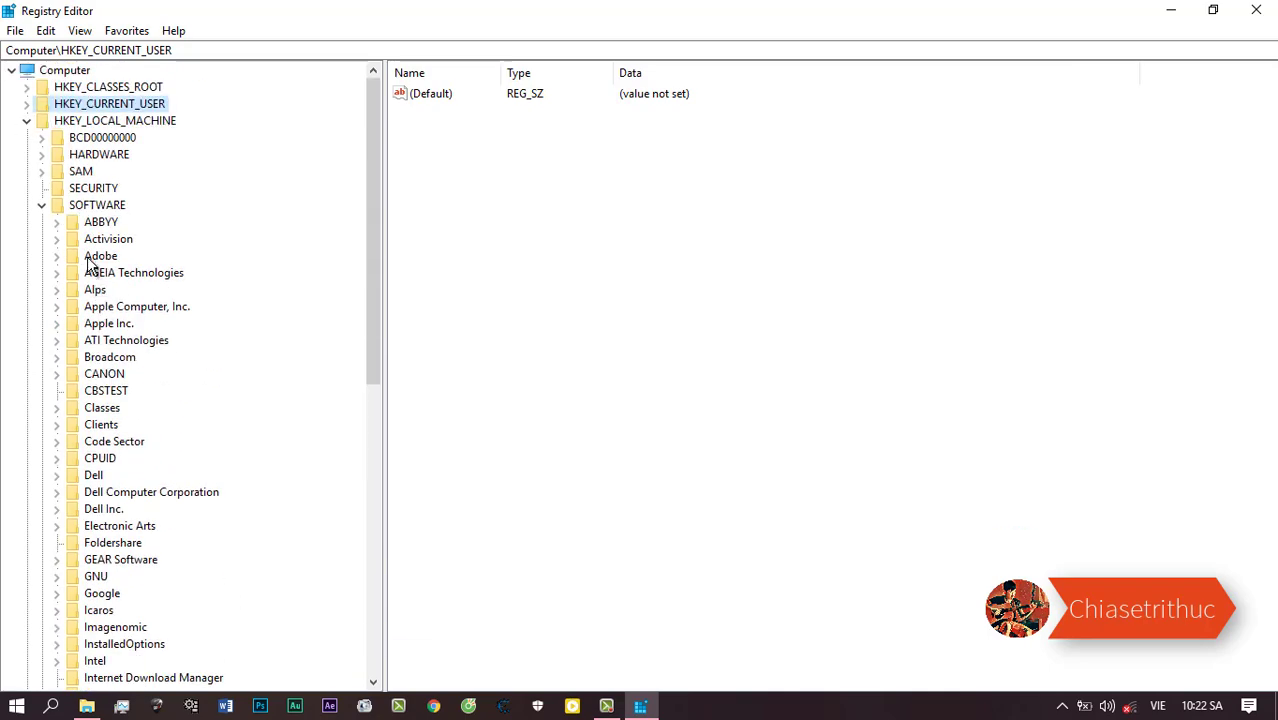
Step: Expand the WOW6432Node key under HKEY_LOCAL_MACHINE\SOFTWARE
scroll(90, 290, "down", 12)
scroll(96, 478, "up", 3)
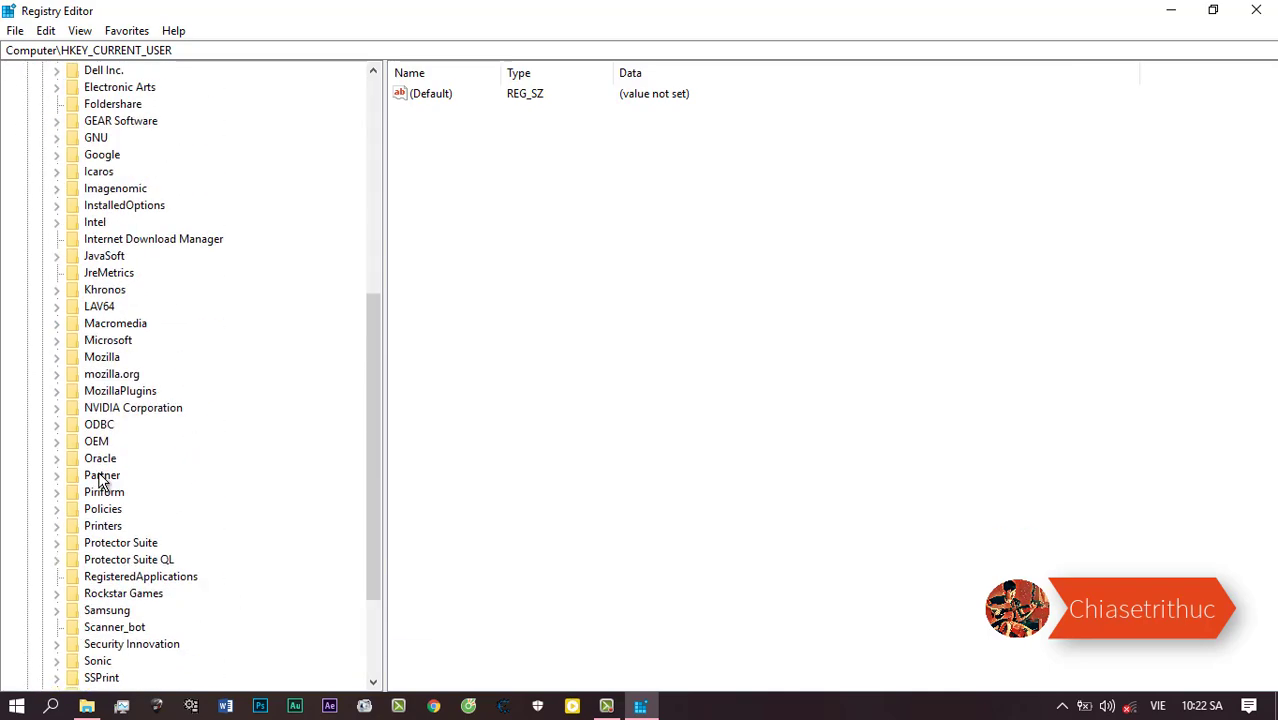
scroll(94, 445, "down", 3)
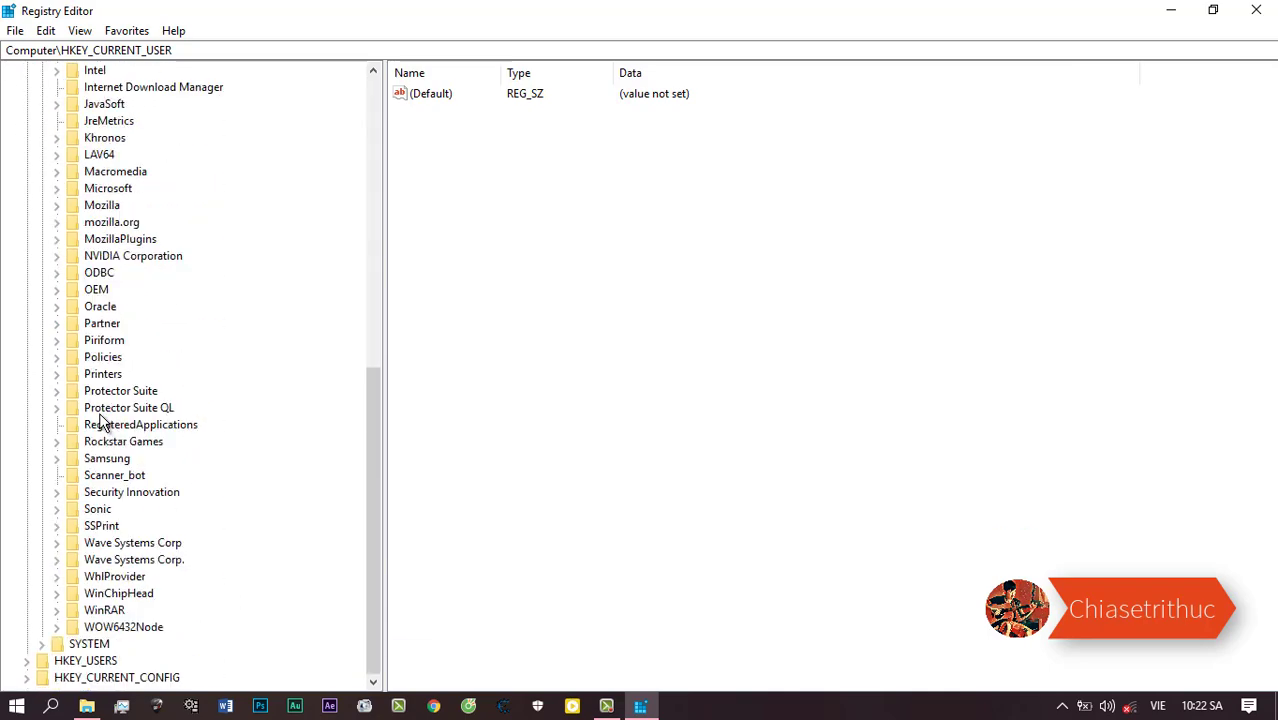
left_click(56, 628)
Step: Expand the Microsoft key inside WOW6432Node and the Windows key beneath it
scroll(137, 591, "down", 6)
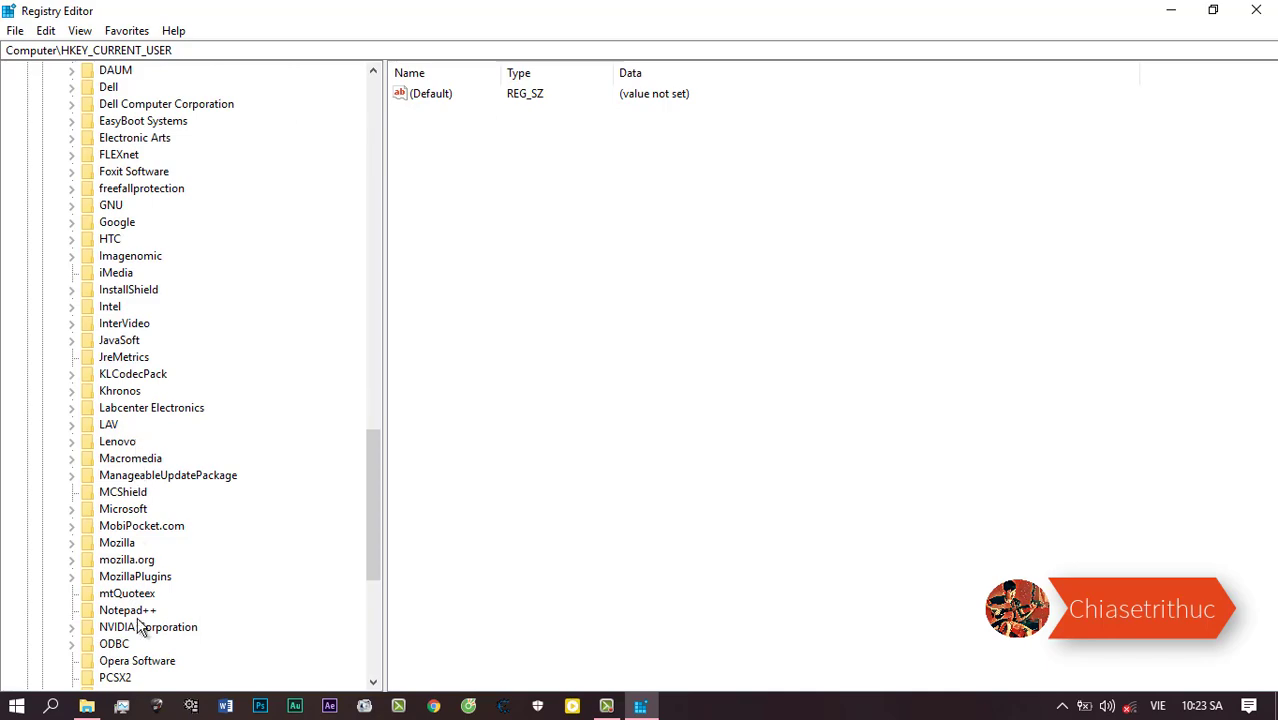
scroll(140, 640, "down", 1)
scroll(140, 640, "down", 3)
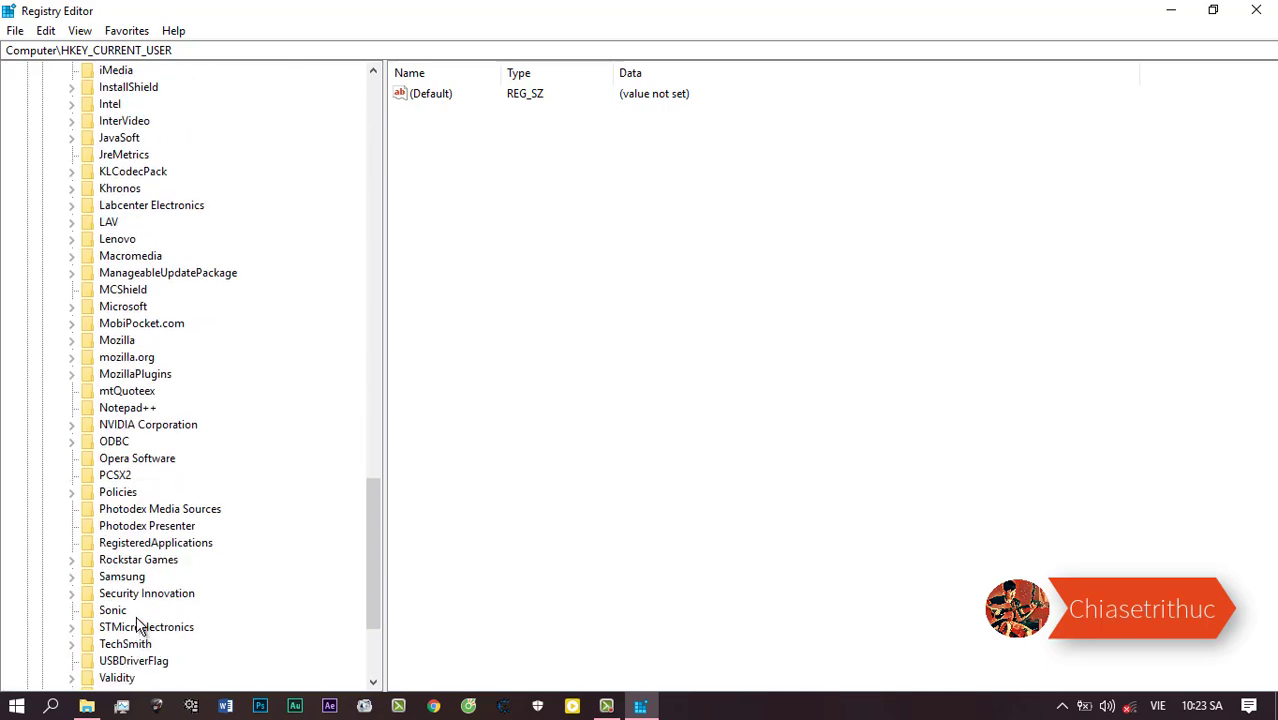
scroll(120, 595, "up", 5)
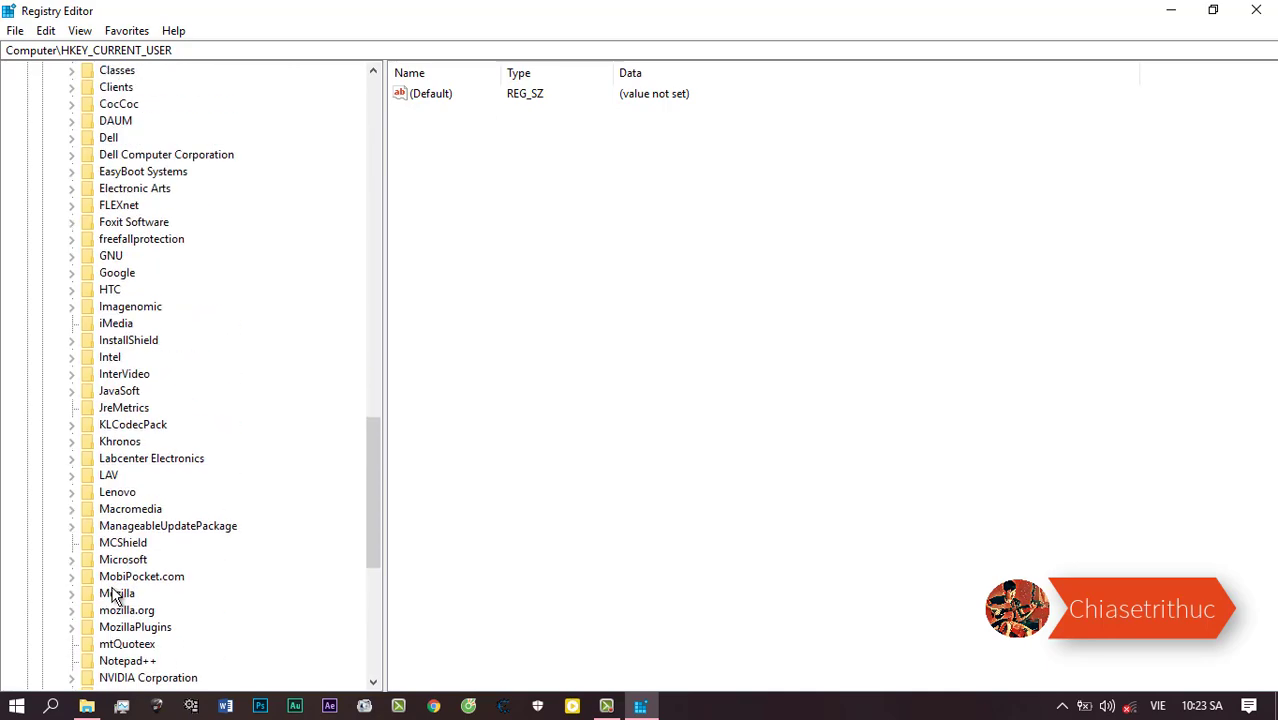
scroll(115, 580, "up", 4)
scroll(112, 520, "down", 2)
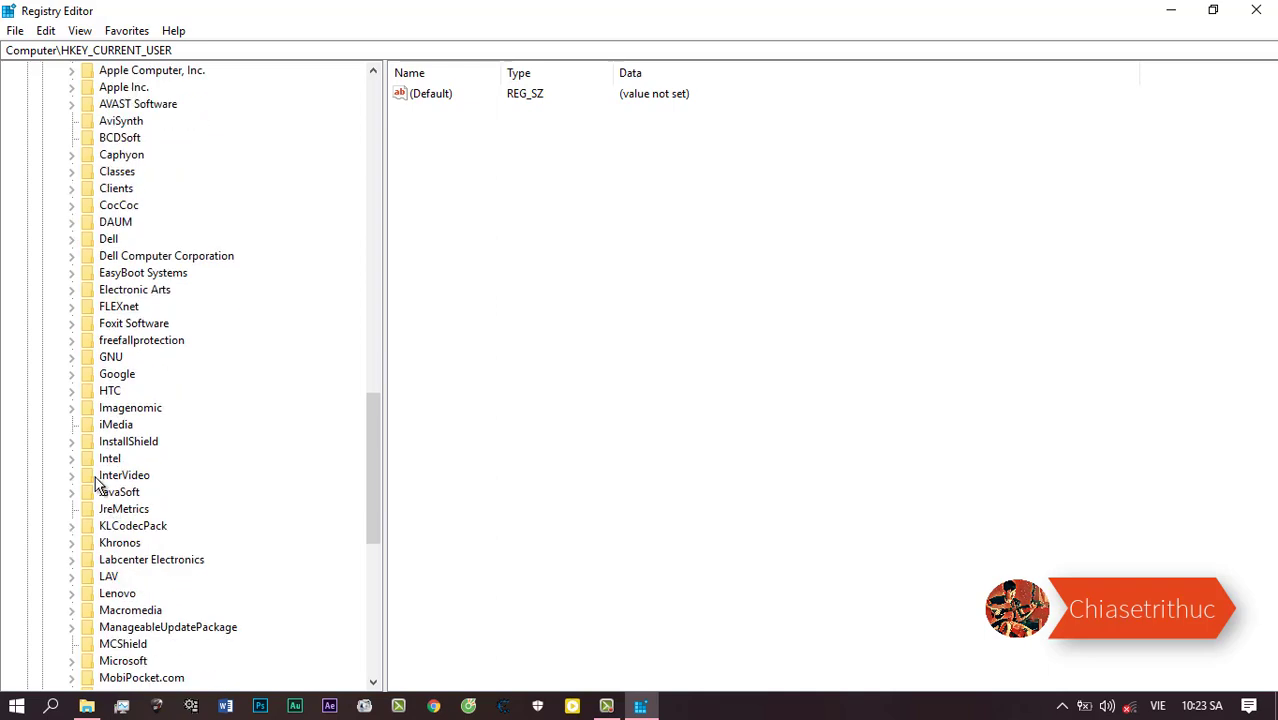
scroll(135, 645, "down", 2)
scroll(137, 648, "down", 1)
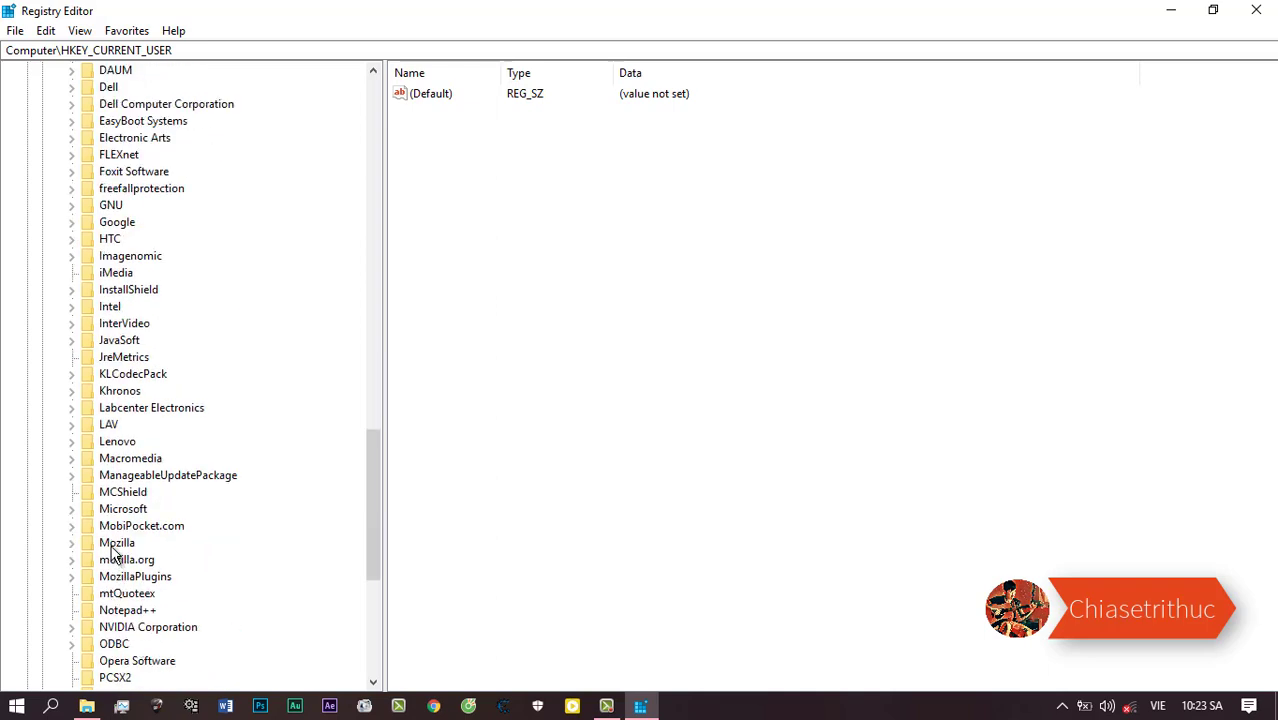
left_click(71, 509)
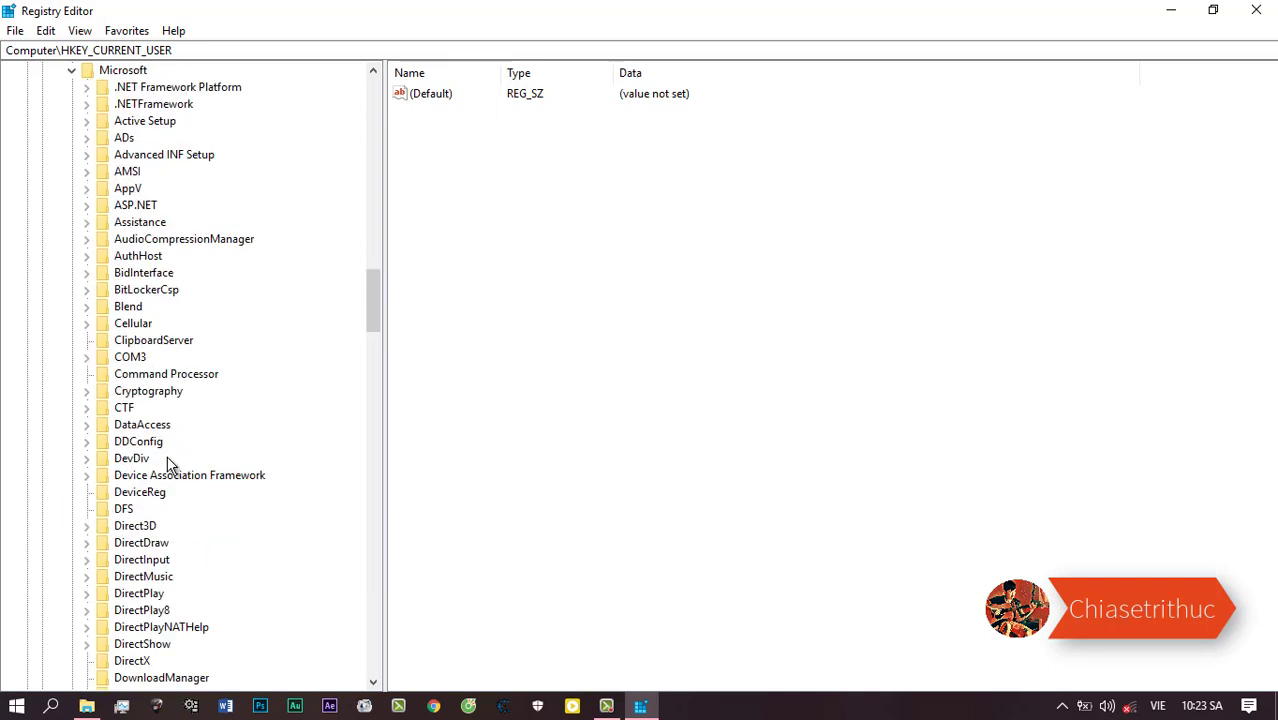
scroll(163, 556, "down", 15)
scroll(160, 585, "down", 20)
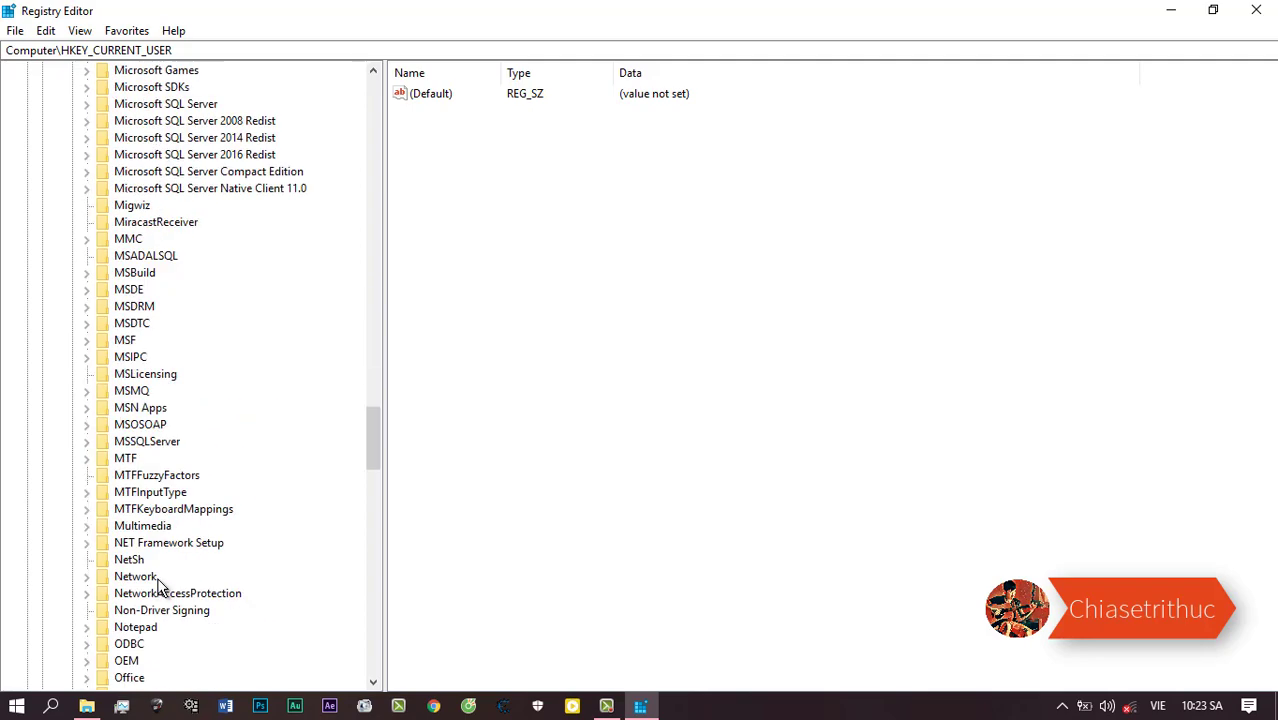
scroll(160, 585, "down", 14)
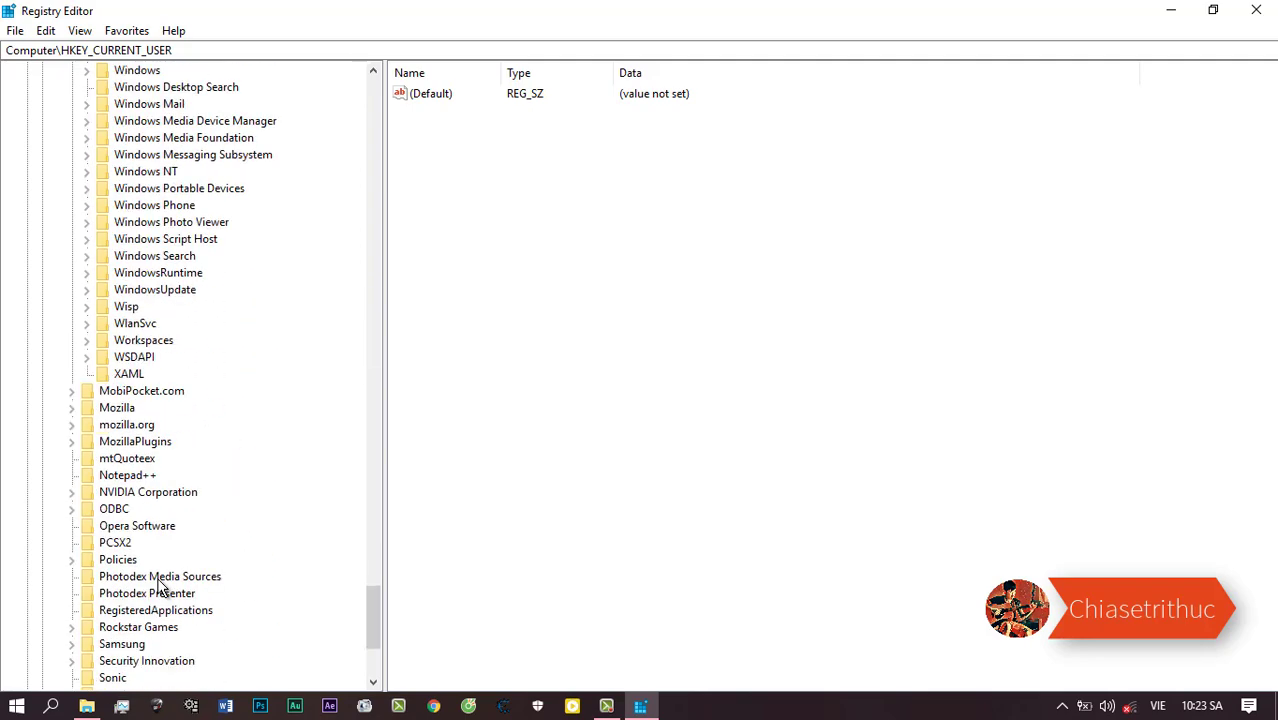
scroll(140, 345, "up", 4)
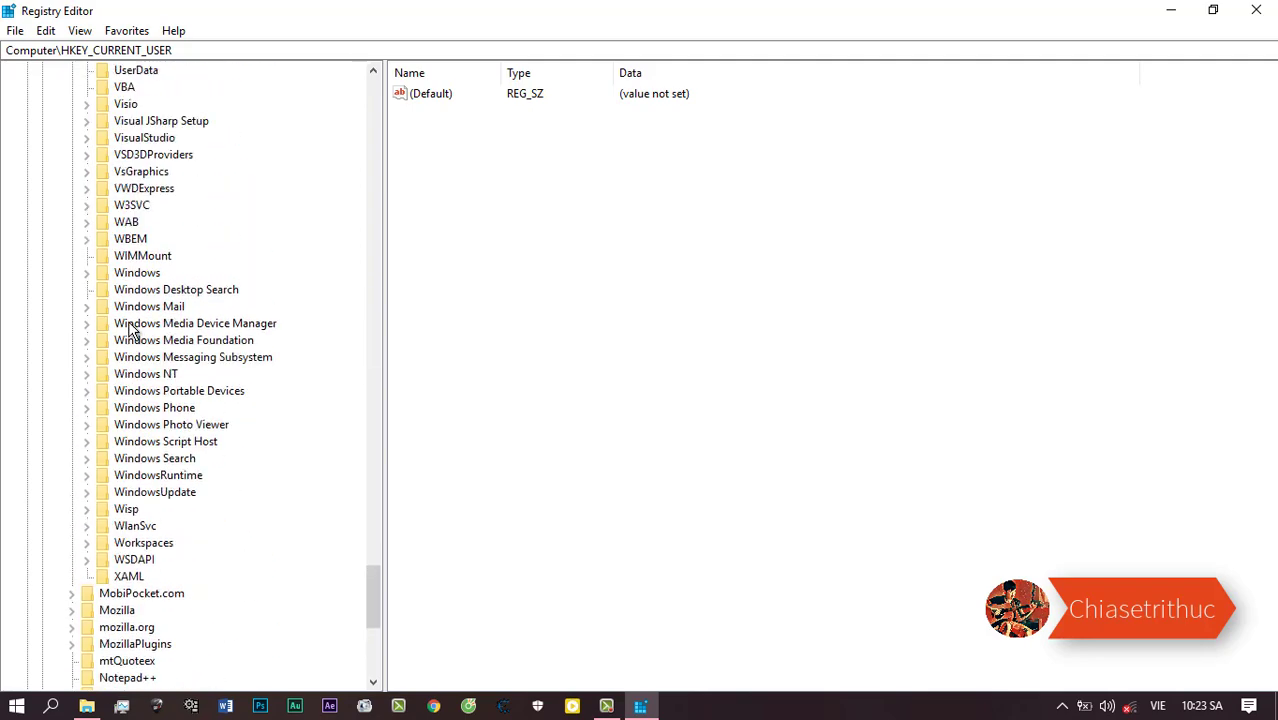
left_click(86, 273)
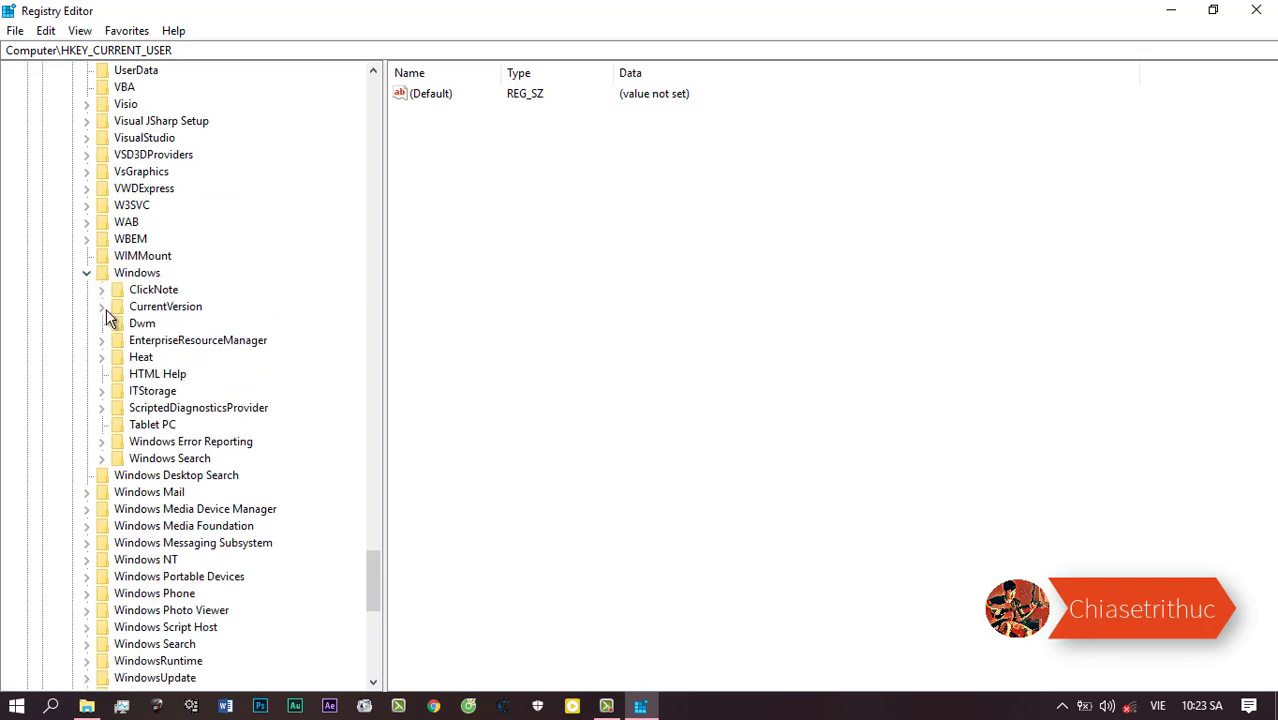
Step: Expand CurrentVersion under WOW6432Node\Microsoft\Windows and open its Run key to list the startup entries
left_click(101, 306)
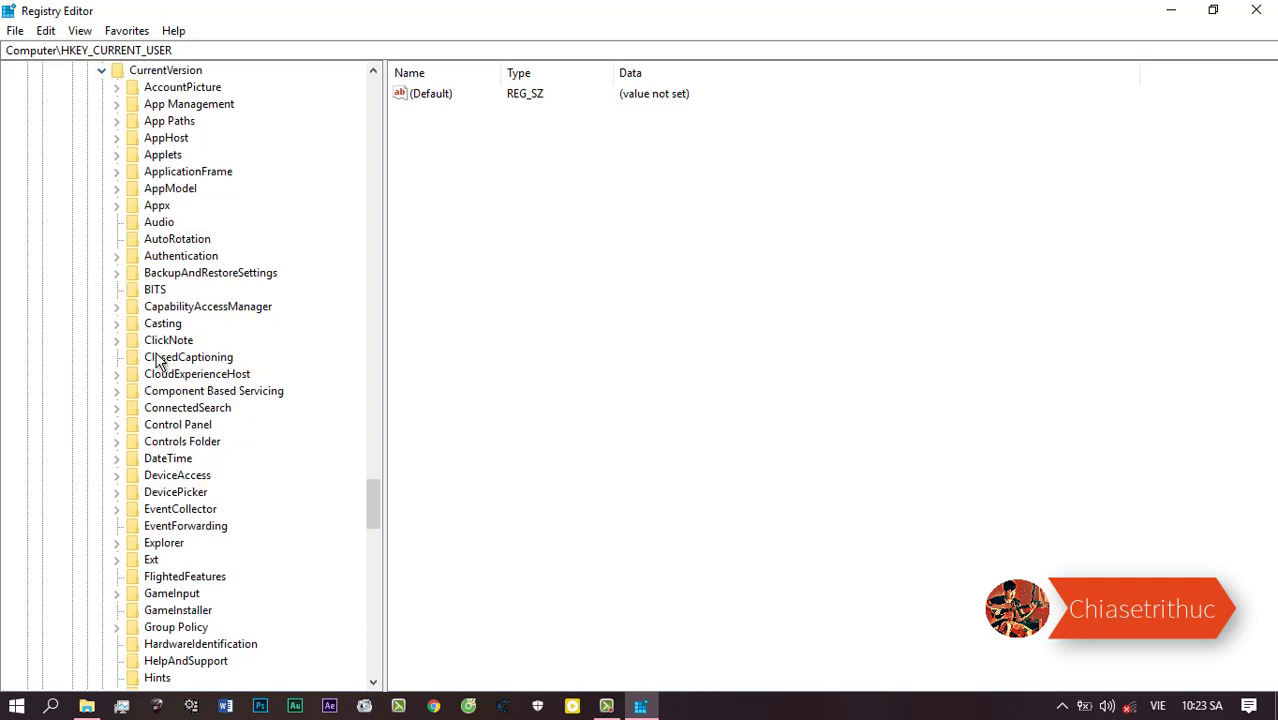
scroll(215, 518, "down", 2)
scroll(213, 518, "down", 19)
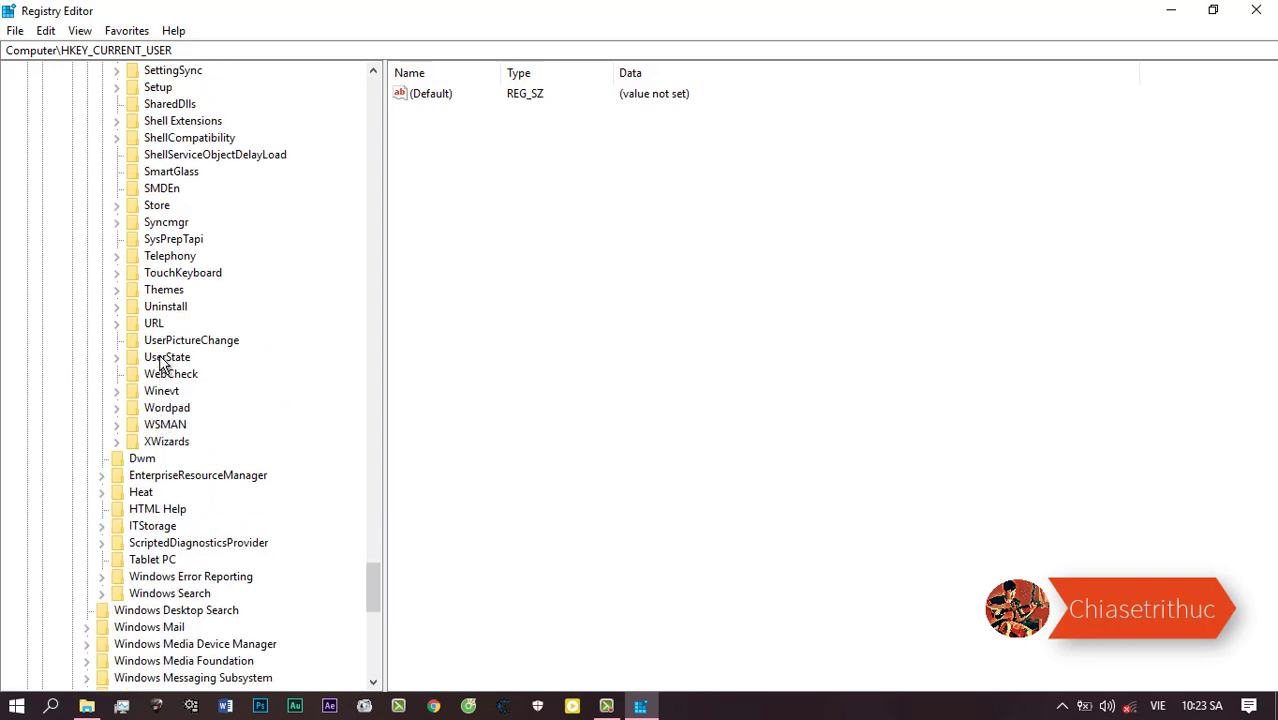
scroll(165, 328, "up", 3)
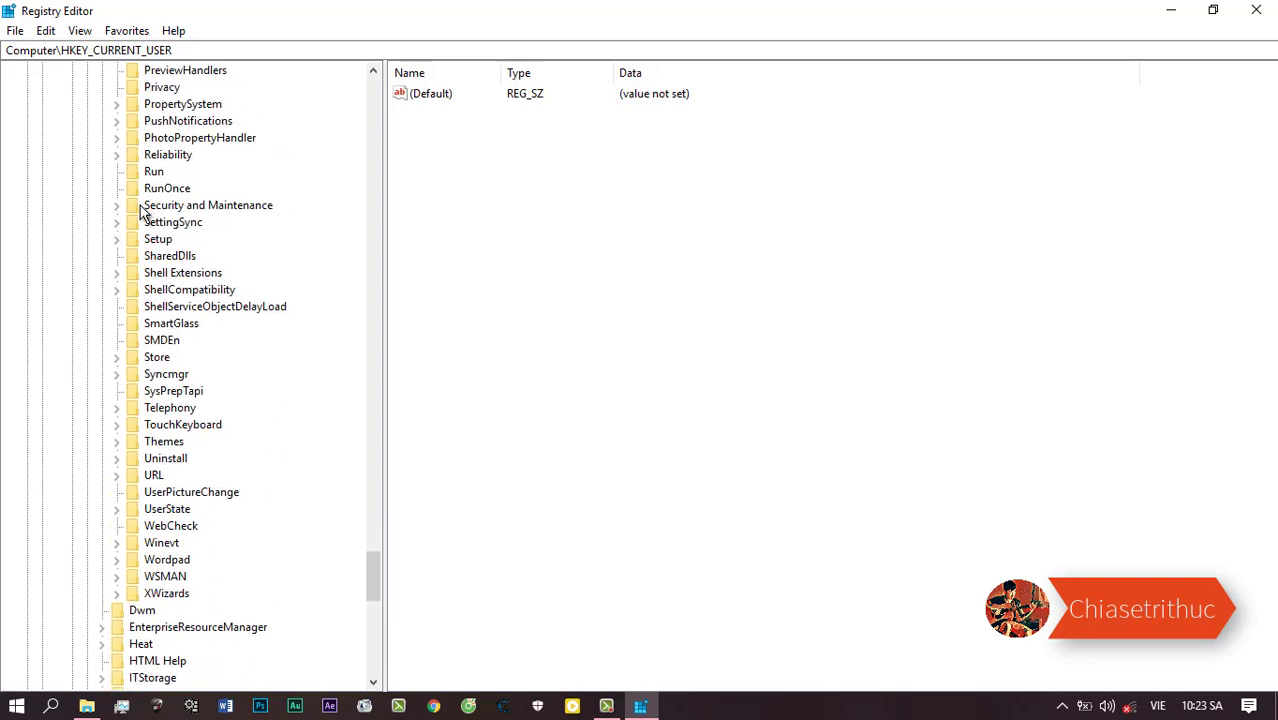
left_click(152, 172)
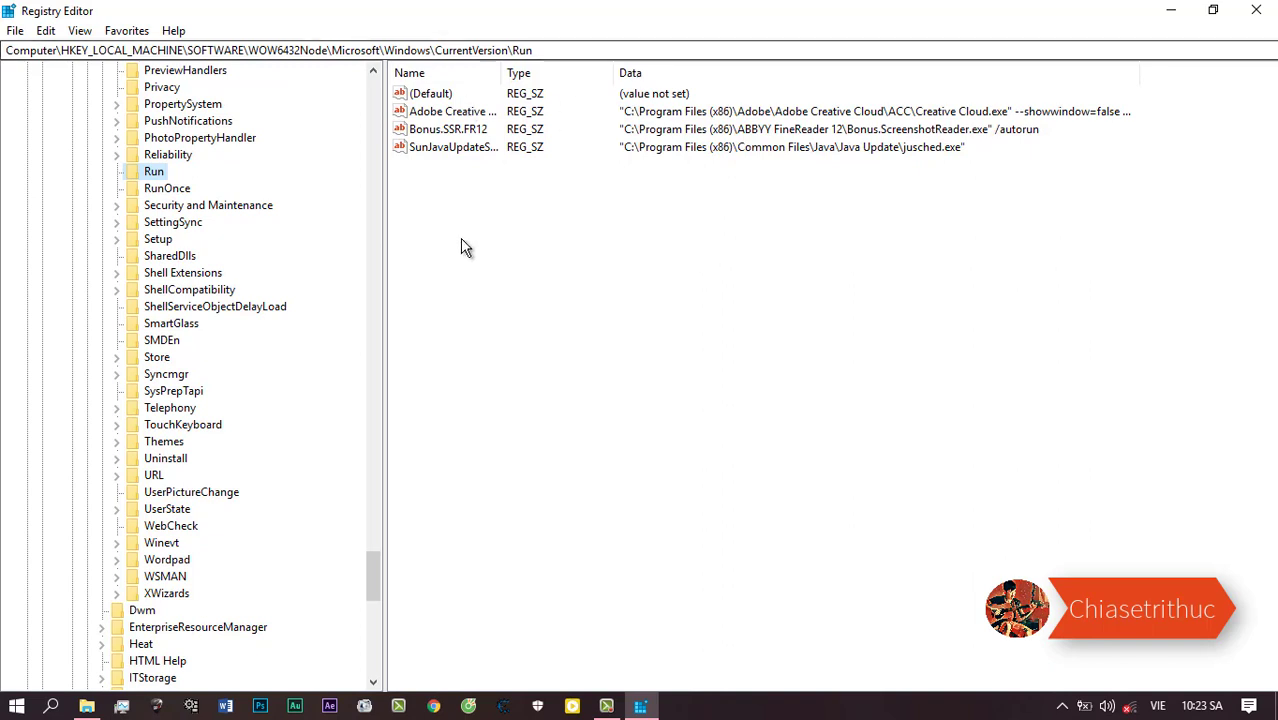
Step: Switch to the File Explorer window showing the AppData\Local\Temp folder
left_click(930, 160)
scroll(150, 500, "down", 4)
left_click(87, 706)
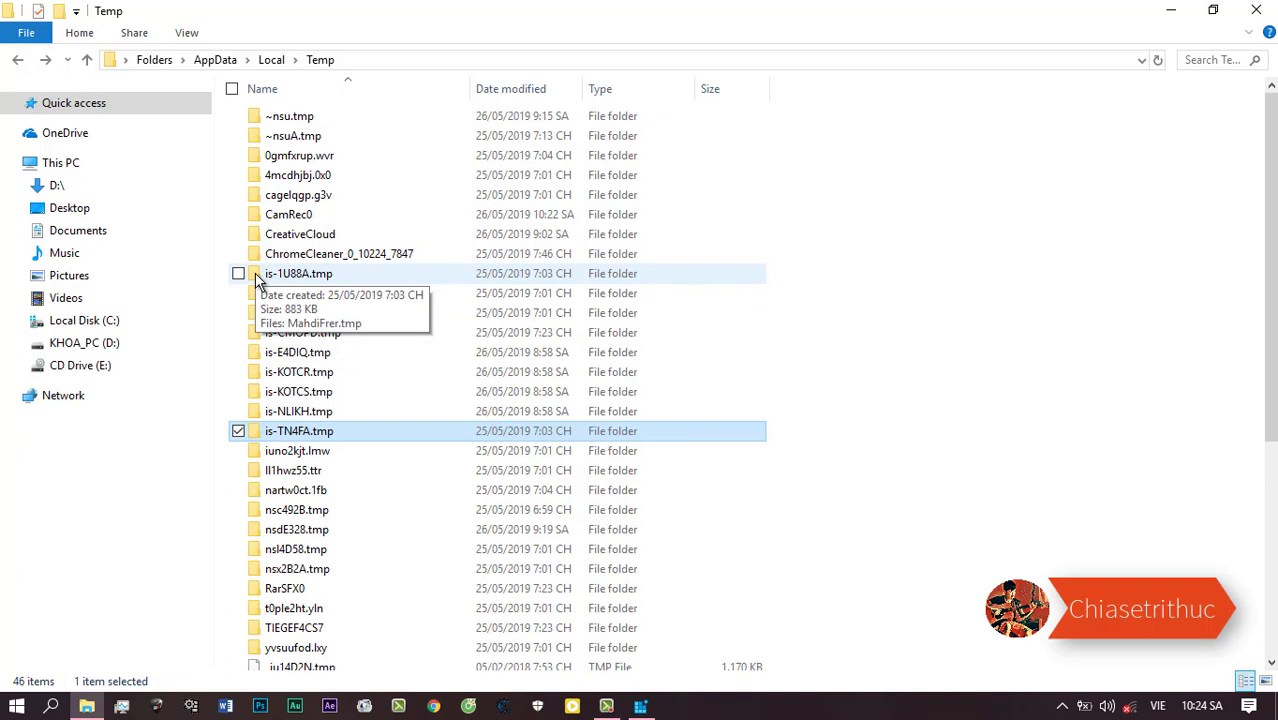
Step: Examine the full path and contents of the AppData\Local\Temp folder, and try to return to the previously viewed folder
left_click(373, 60)
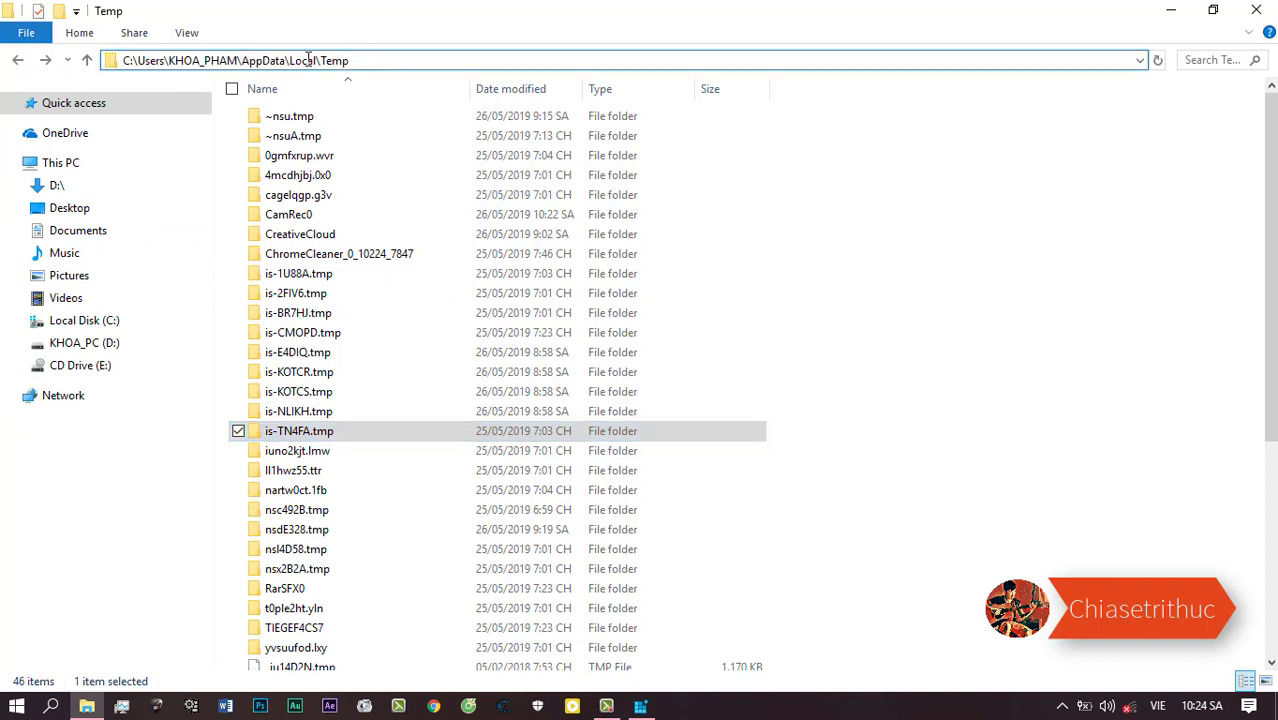
left_click_drag(351, 60, 287, 60)
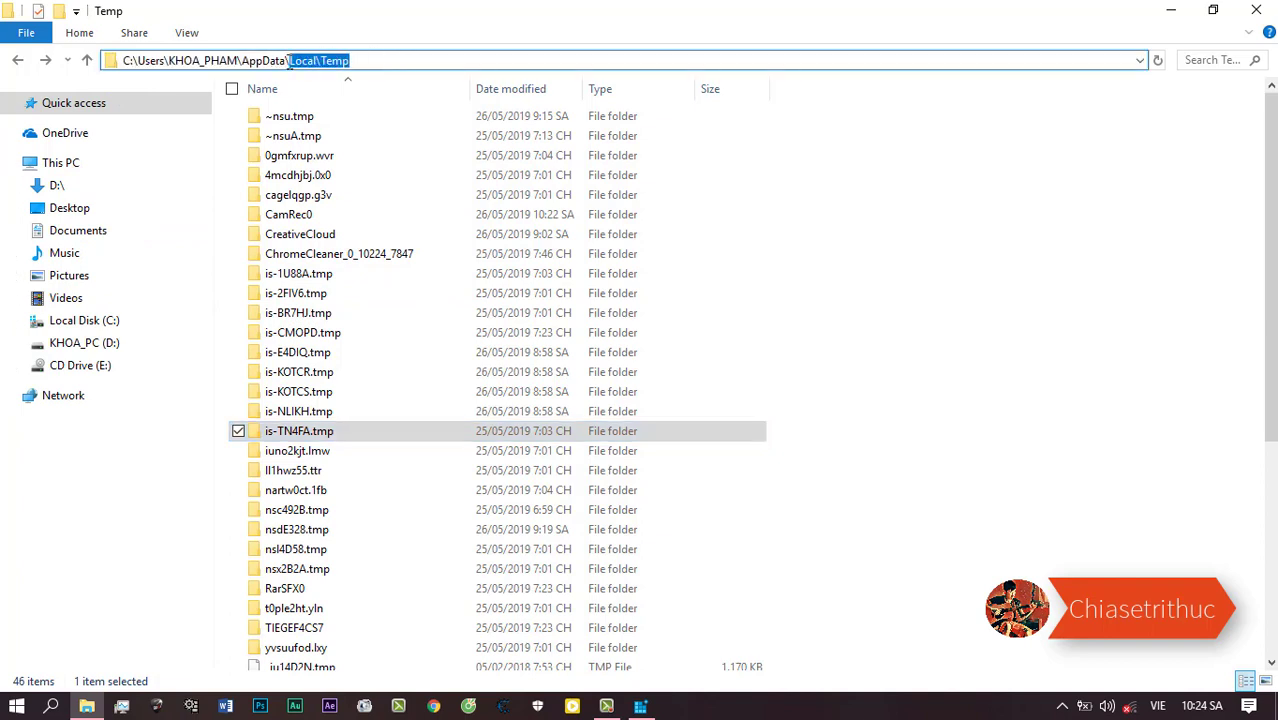
double_click(289, 61)
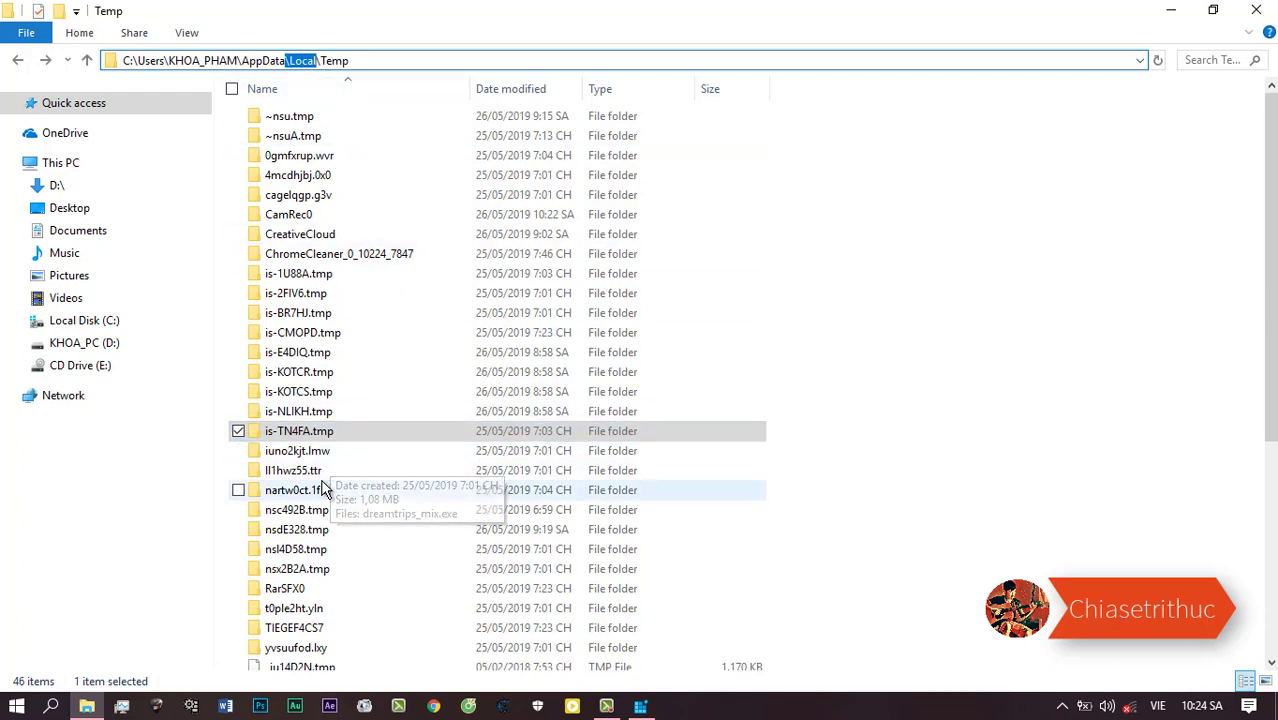
scroll(318, 512, "down", 5)
scroll(318, 512, "up", 5)
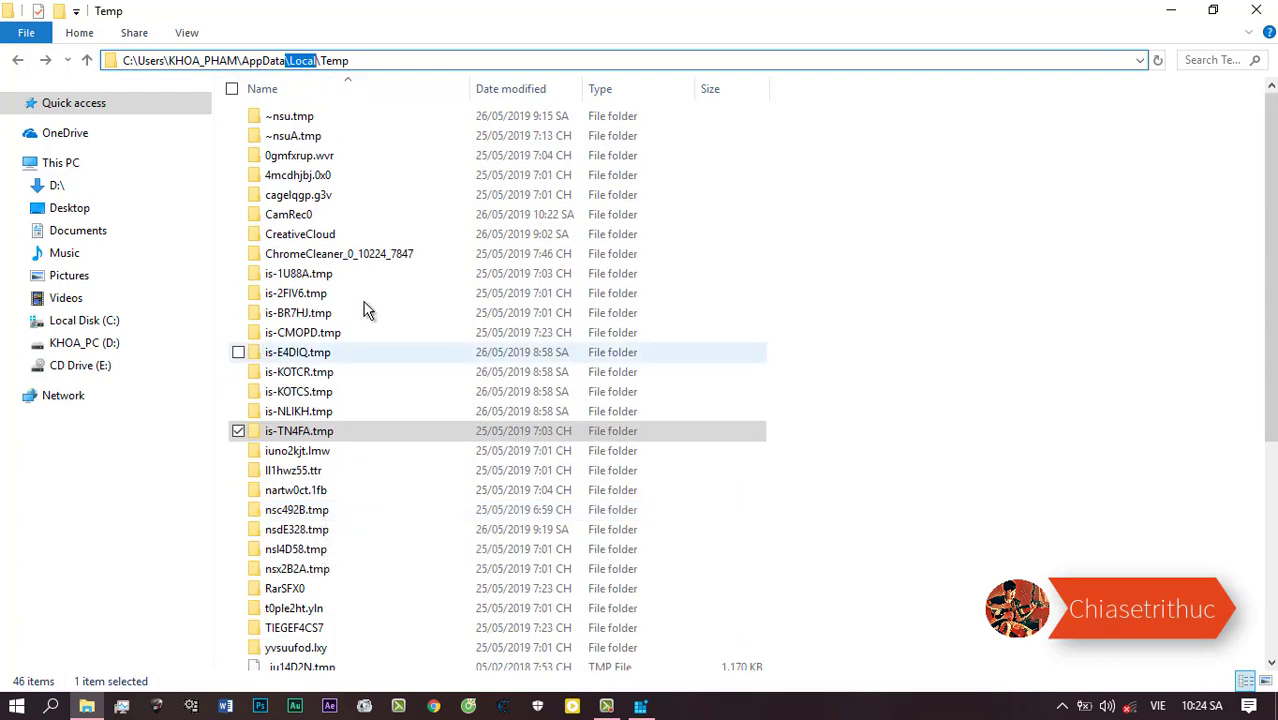
left_click(366, 60)
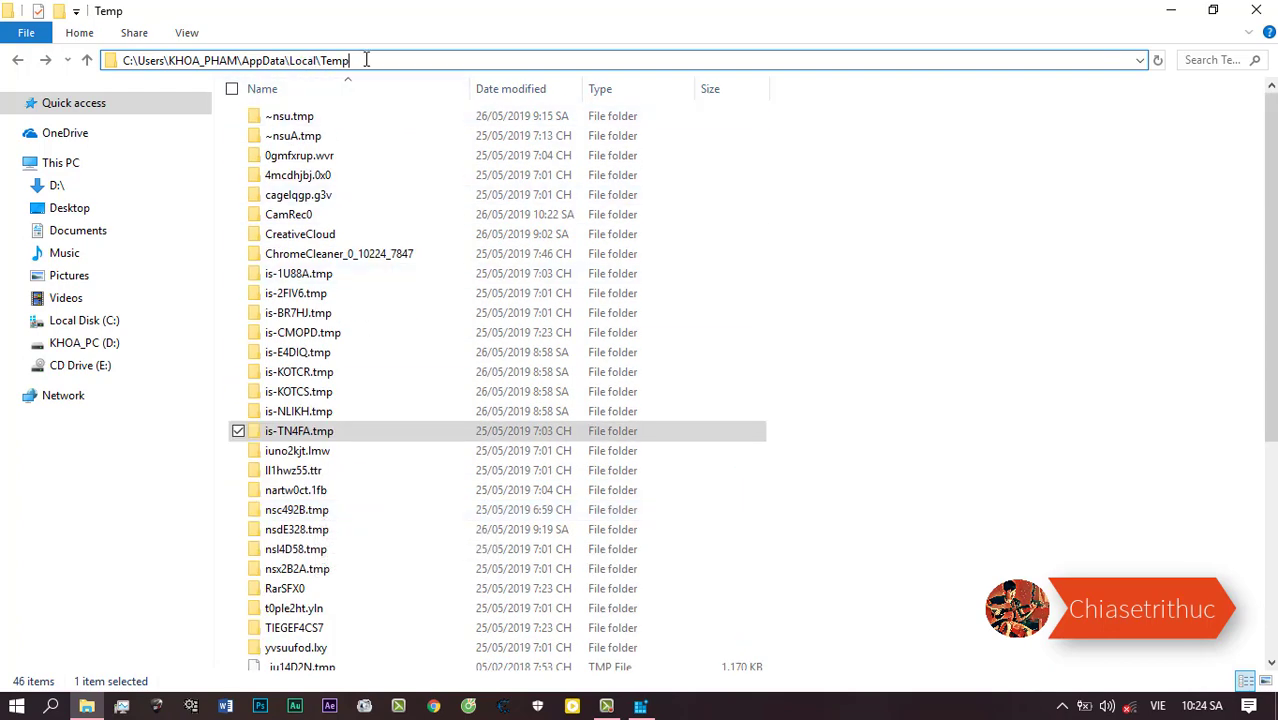
left_click(17, 60)
left_click(851, 370)
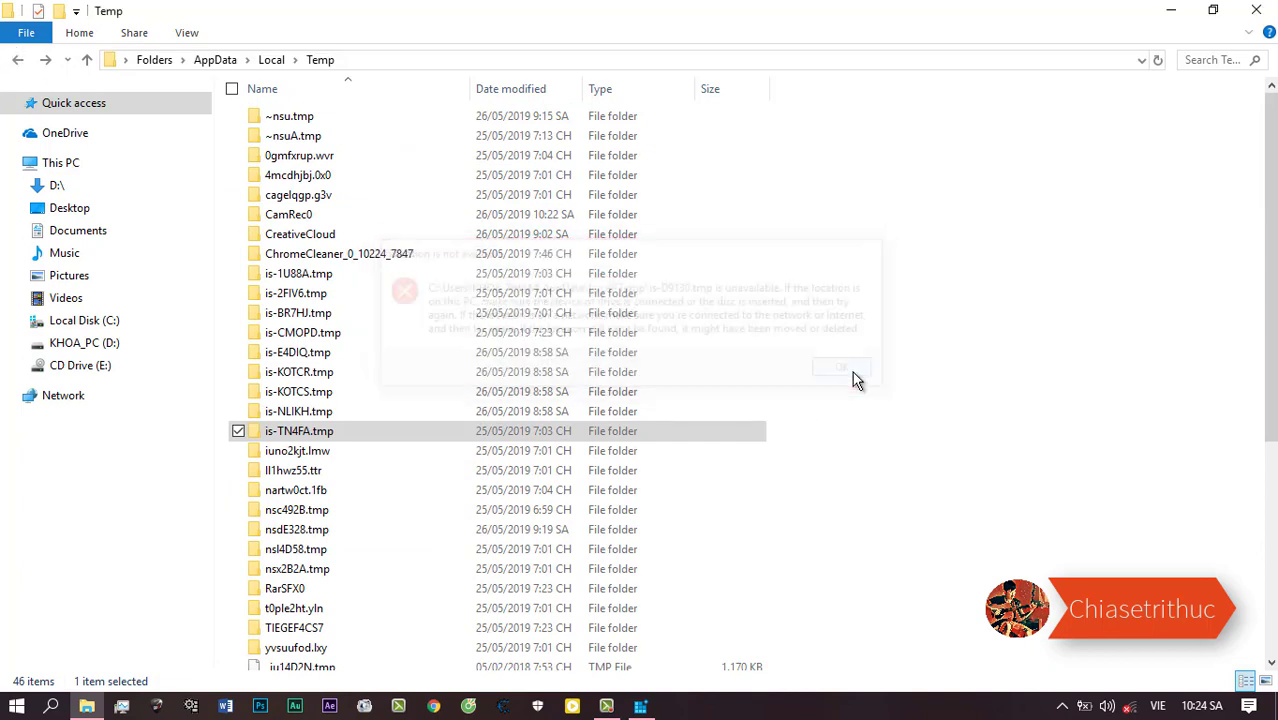
Step: Go up to the AppData folder and look through the subfolders of Local
left_click(215, 60)
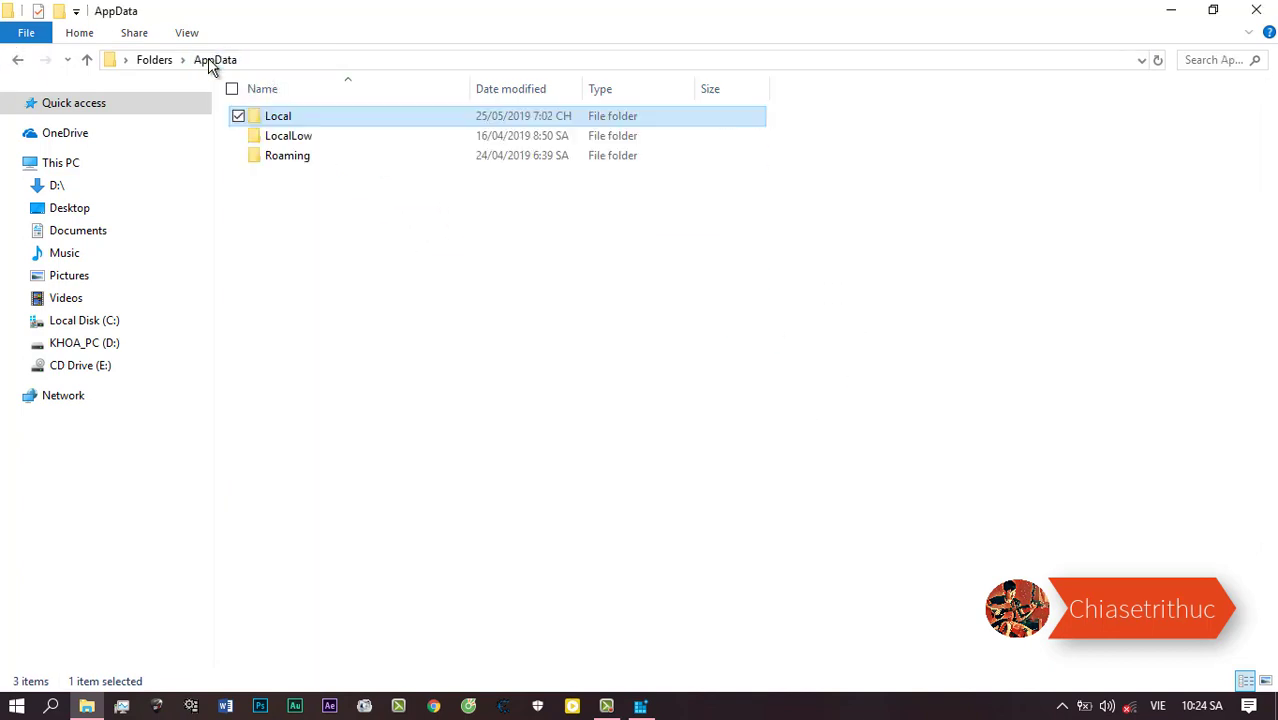
double_click(283, 117)
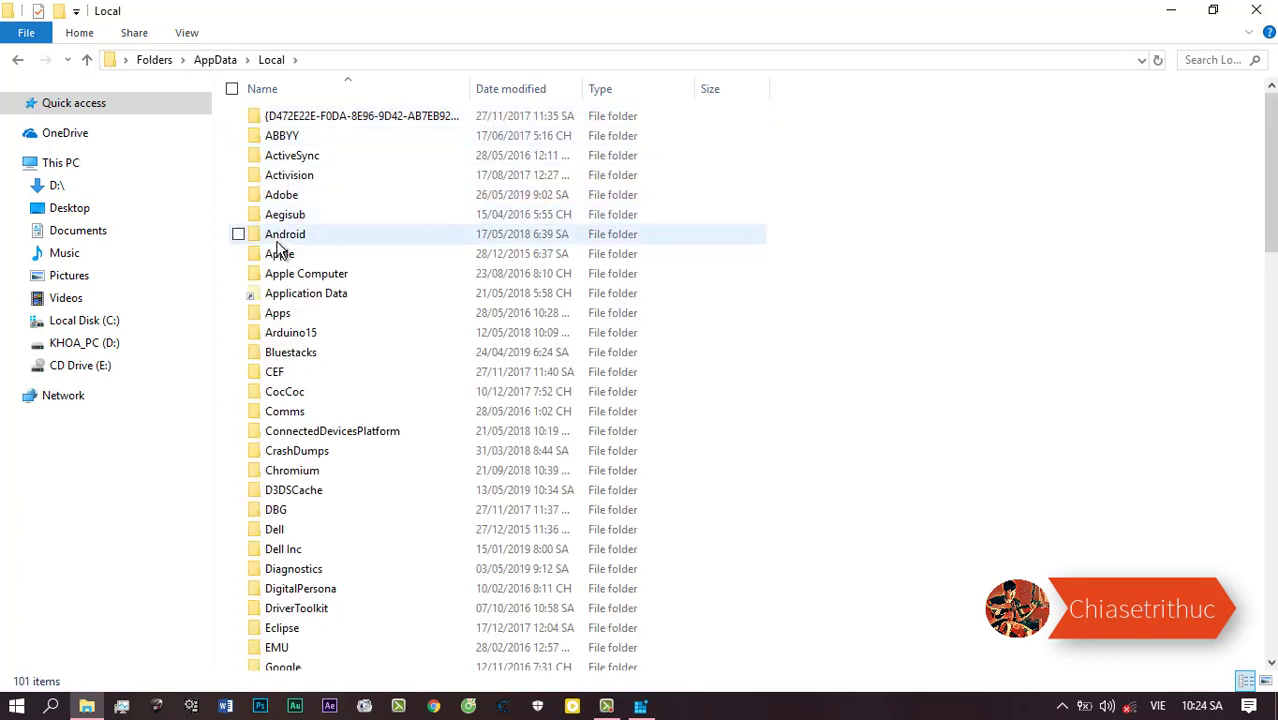
scroll(276, 280, "down", 2)
scroll(290, 380, "down", 2)
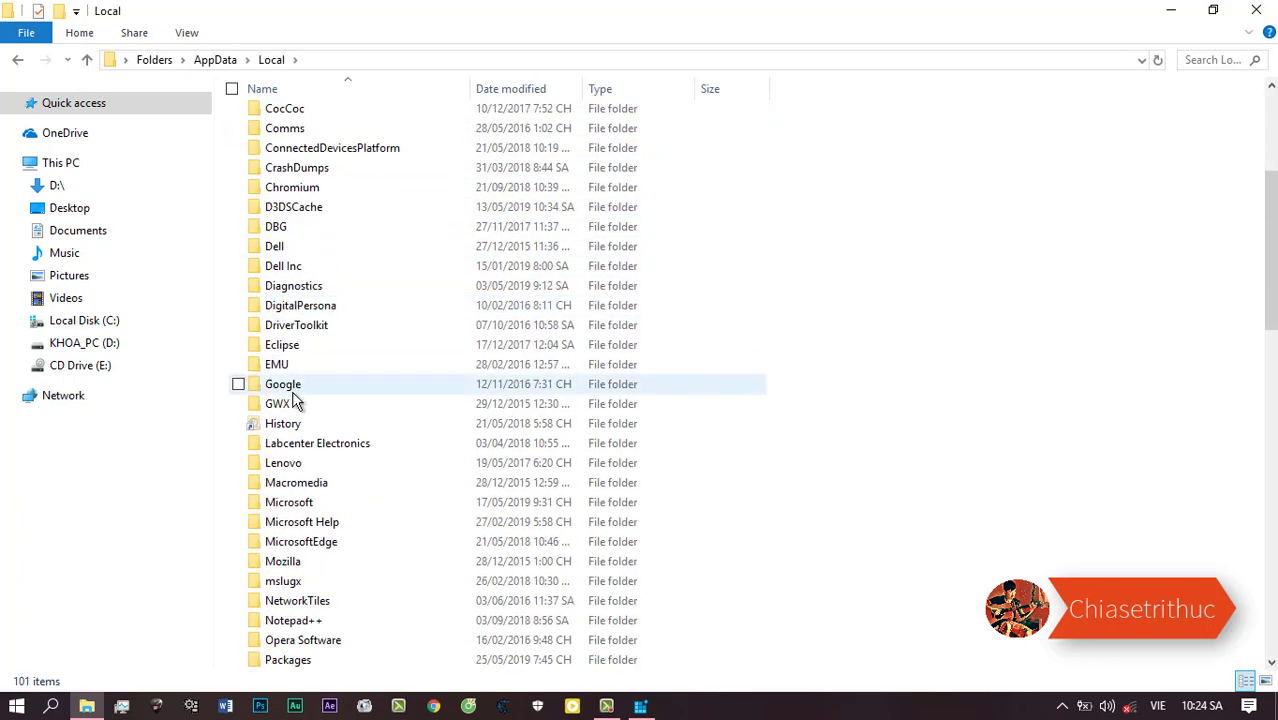
scroll(290, 460, "down", 3)
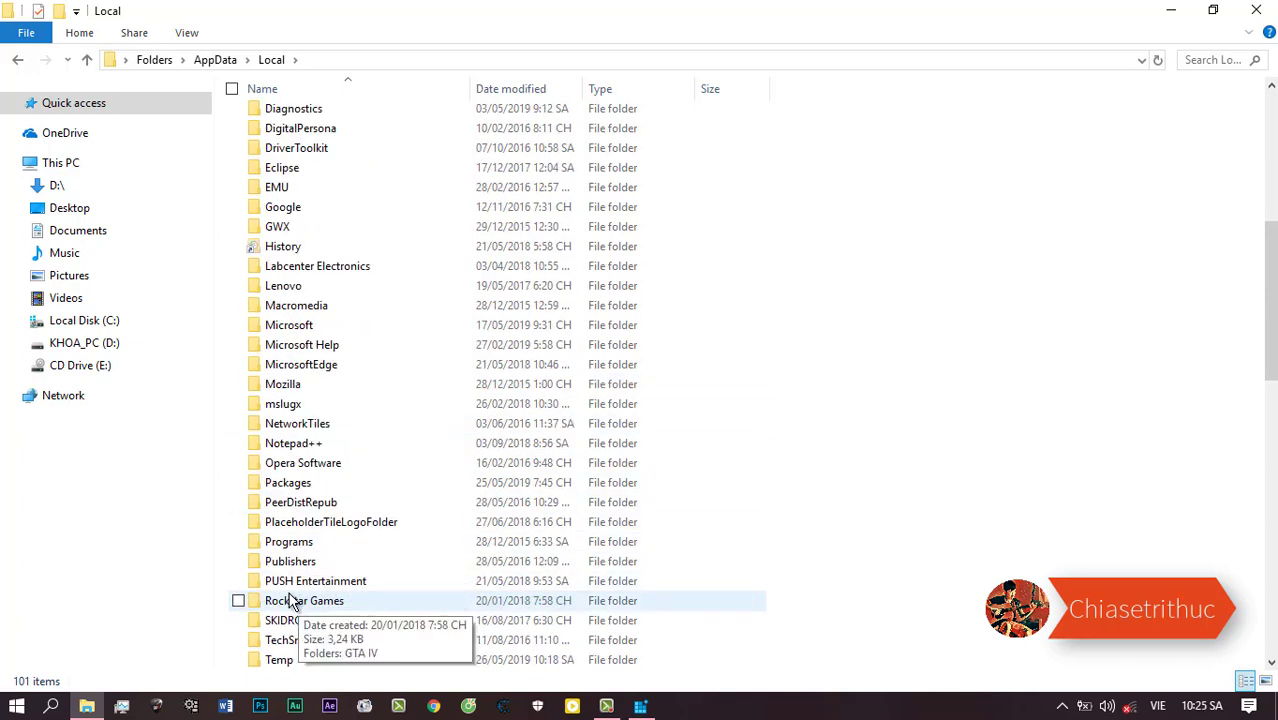
Step: Open the Windows folder on Local Disk (C:) and the System32 folder inside it
left_click(88, 322)
scroll(325, 590, "down", 4)
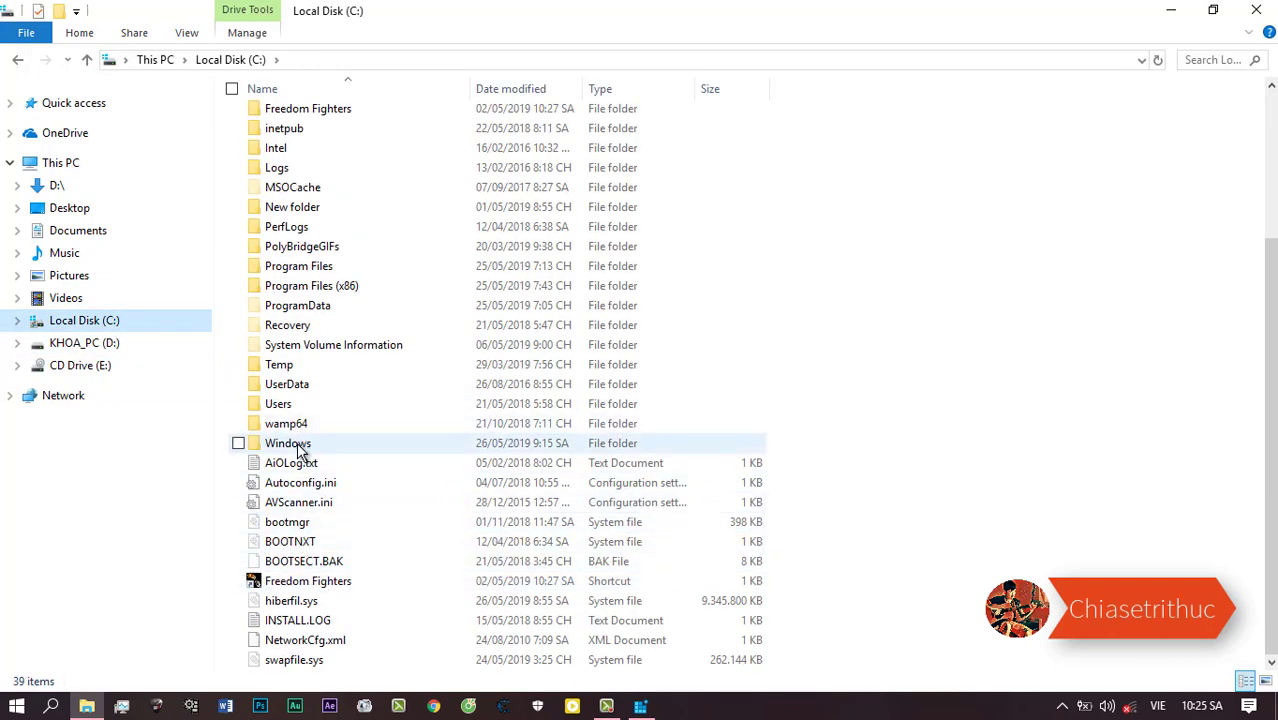
double_click(297, 451)
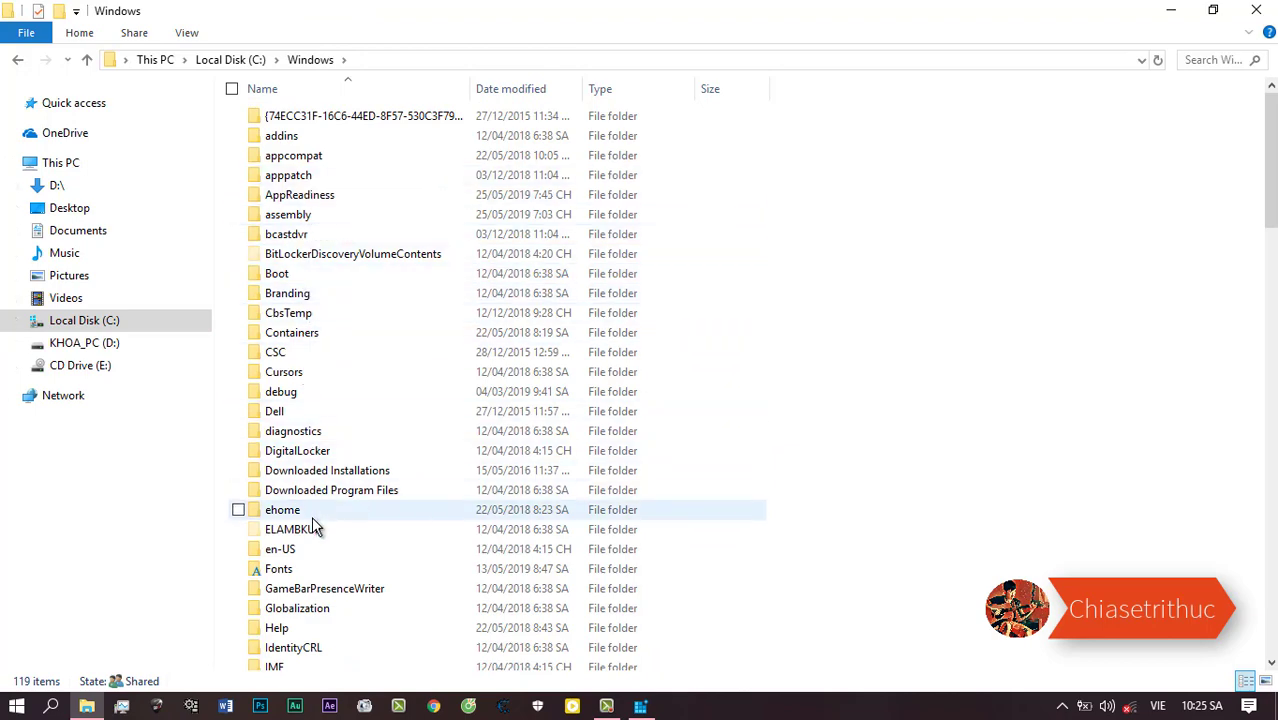
scroll(313, 527, "down", 1)
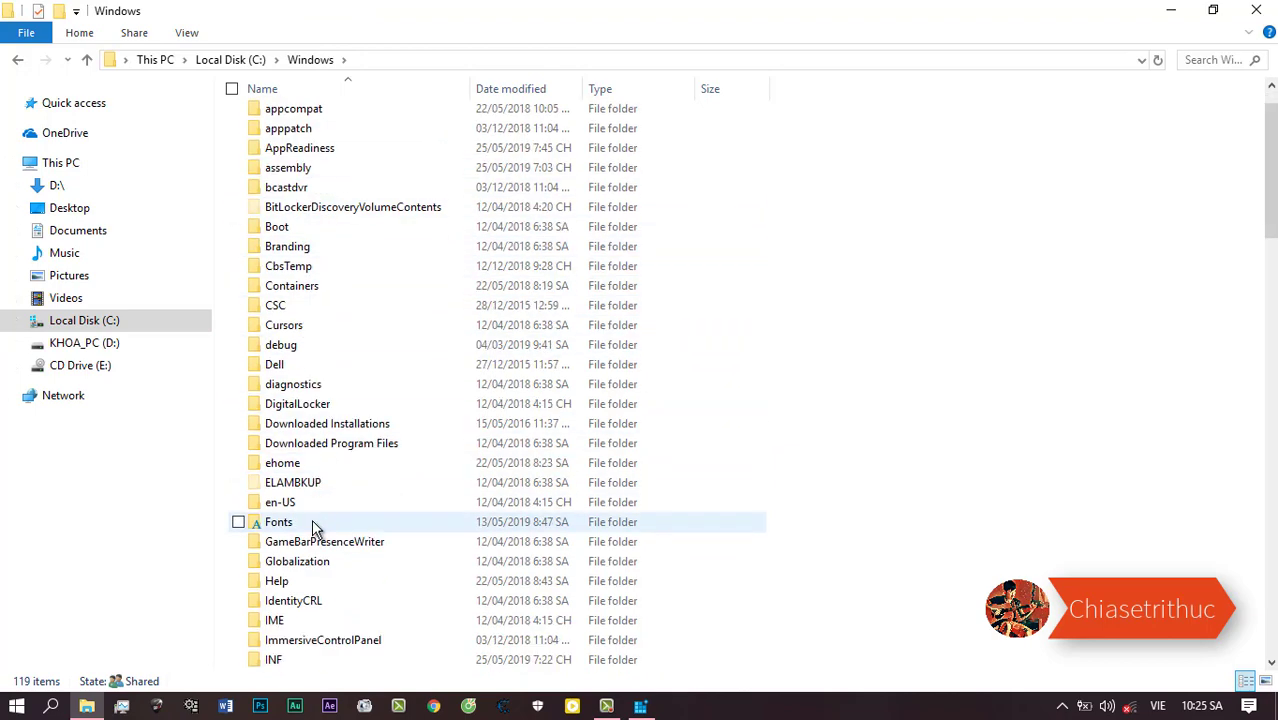
scroll(313, 527, "down", 12)
left_click(315, 527)
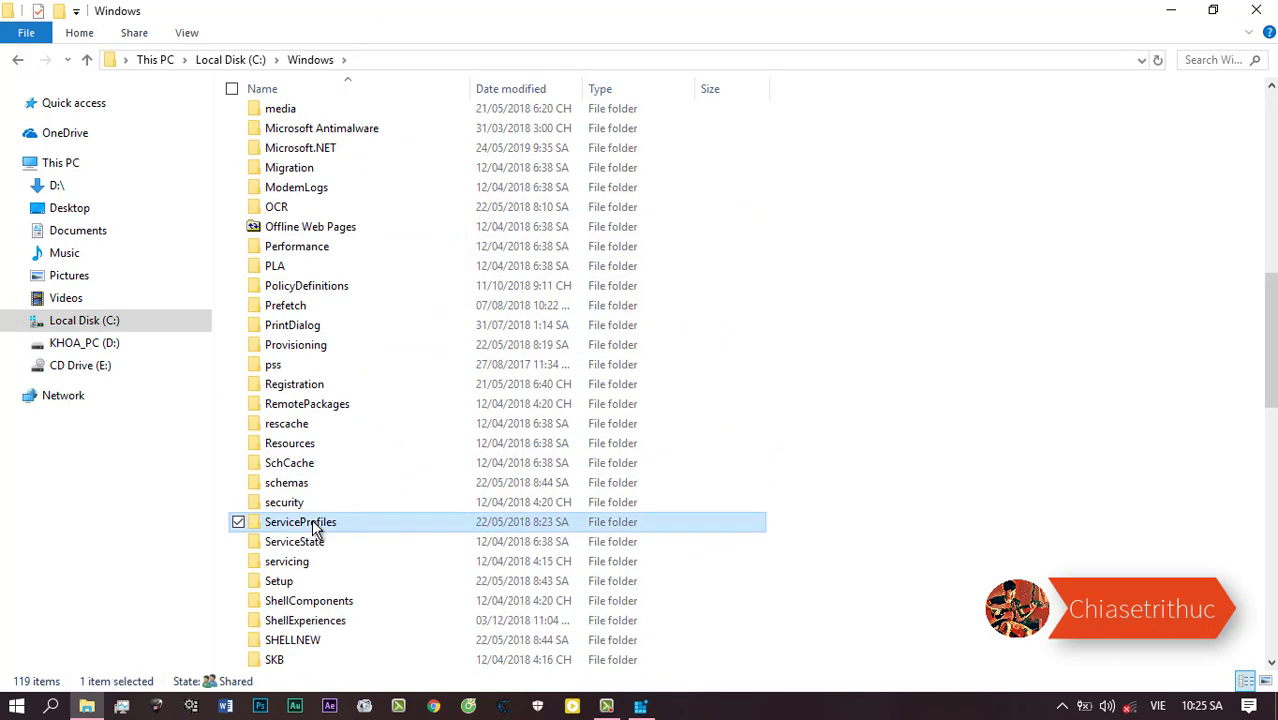
left_click(318, 541)
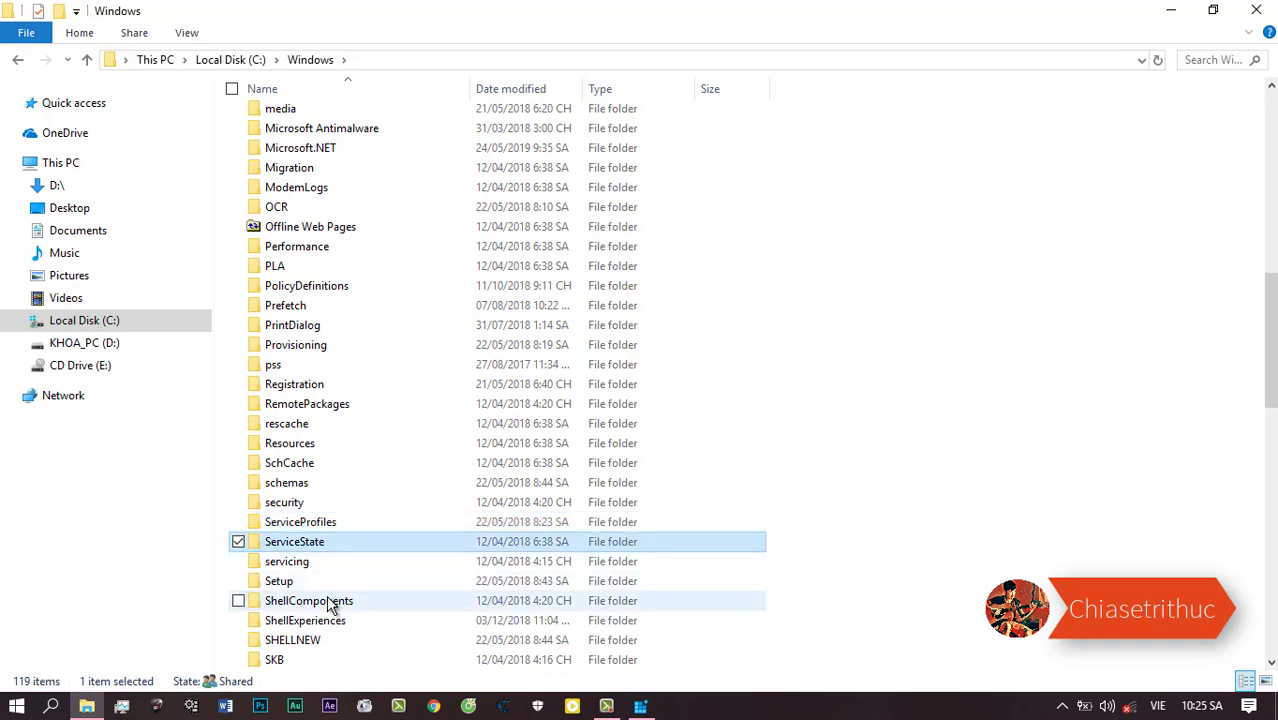
scroll(330, 600, "down", 4)
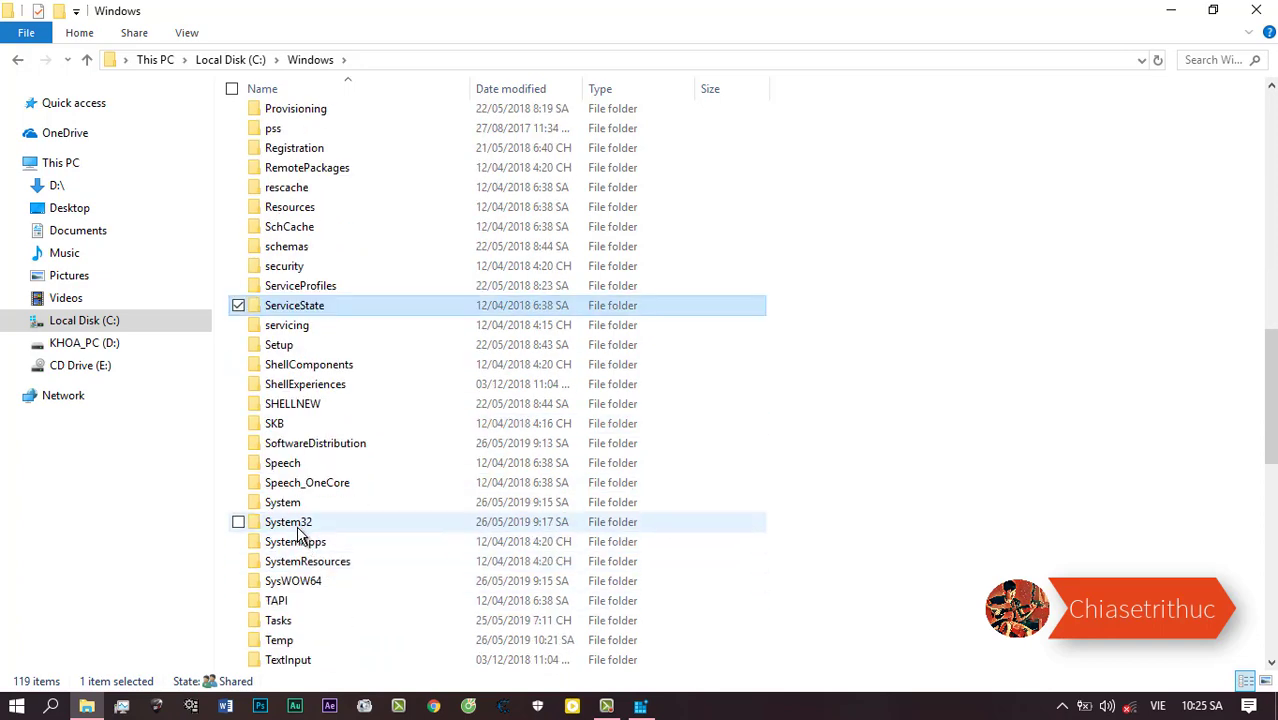
double_click(302, 528)
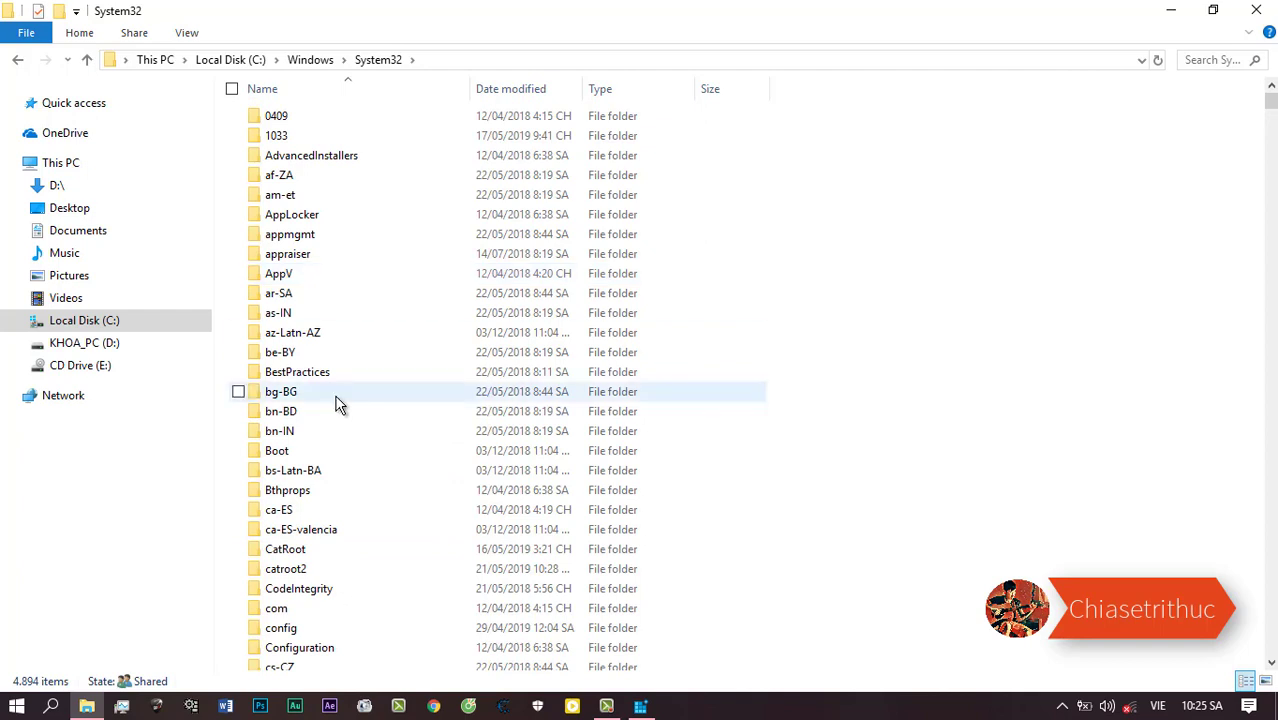
Step: Open the drivers folder inside System32 and its etc subfolder
scroll(320, 440, "down", 1)
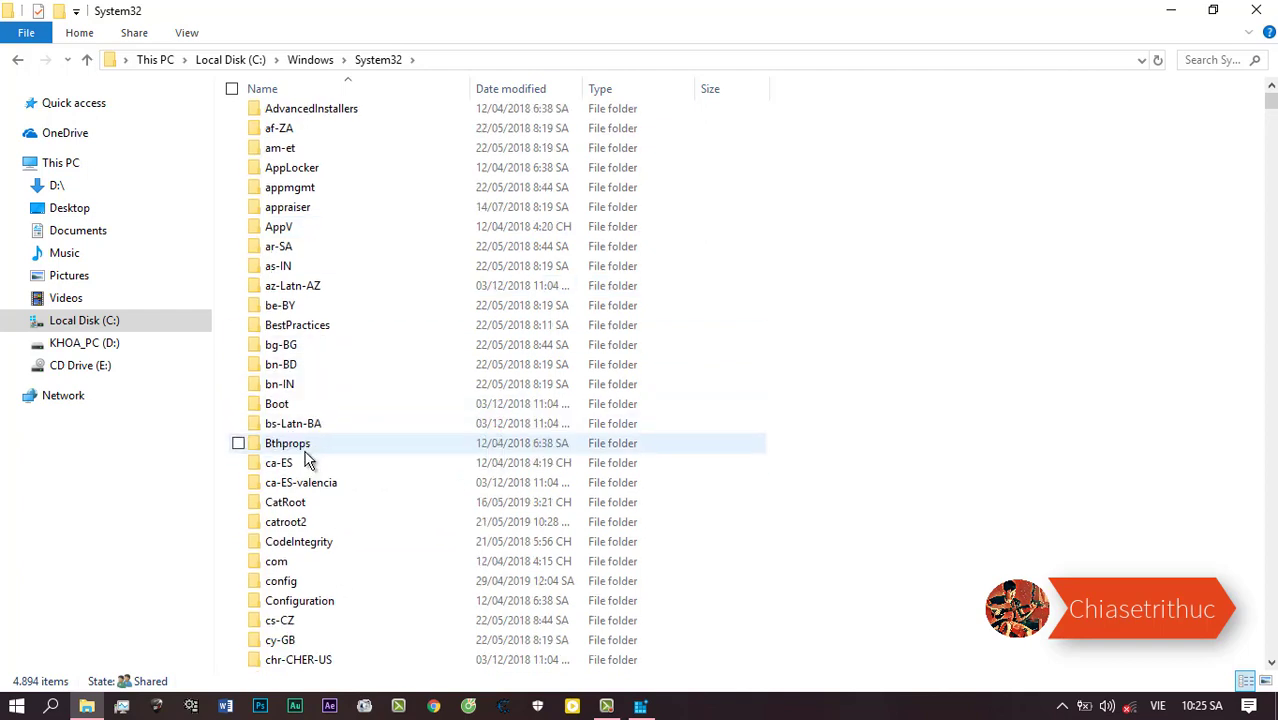
left_click(304, 450)
key("d")
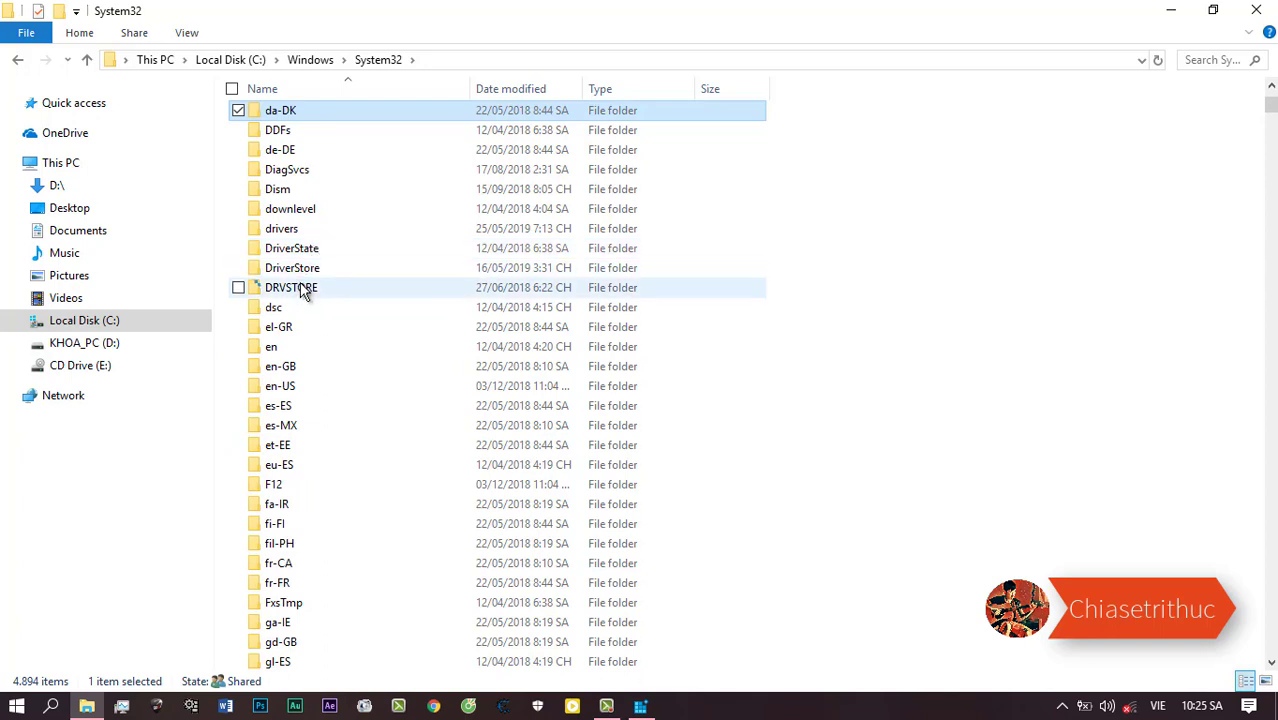
mouse_move(297, 275)
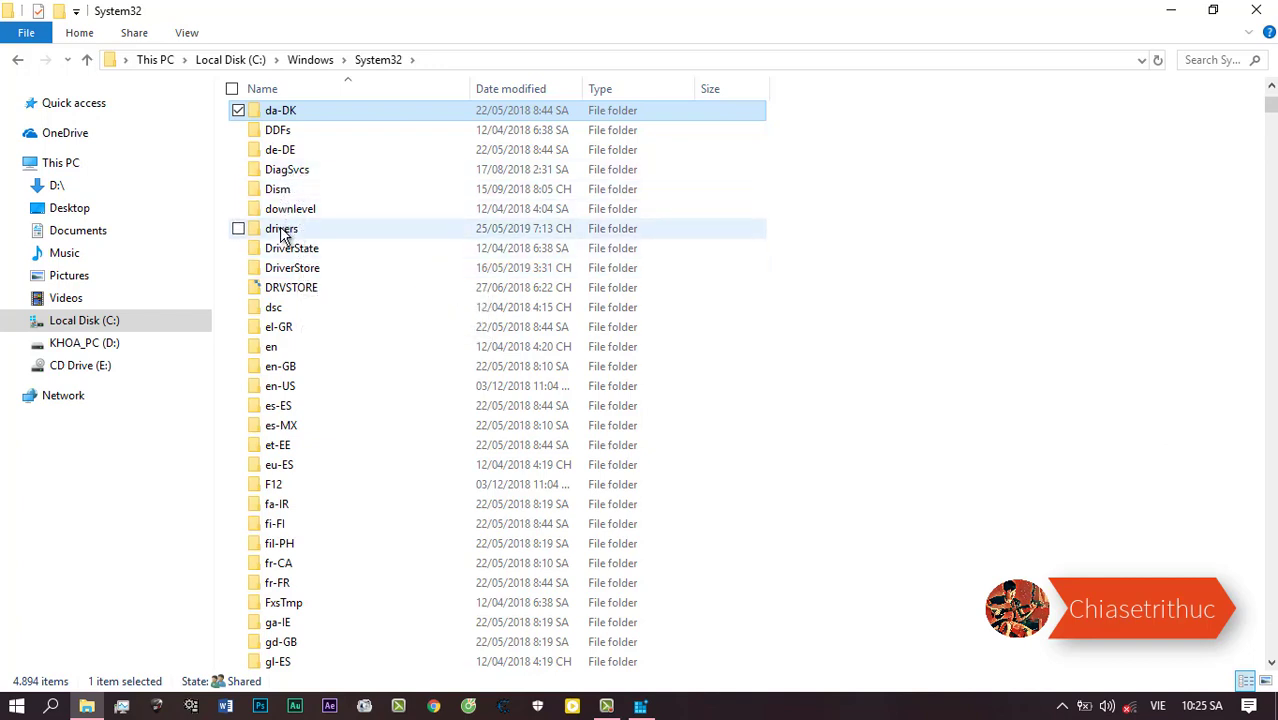
double_click(284, 229)
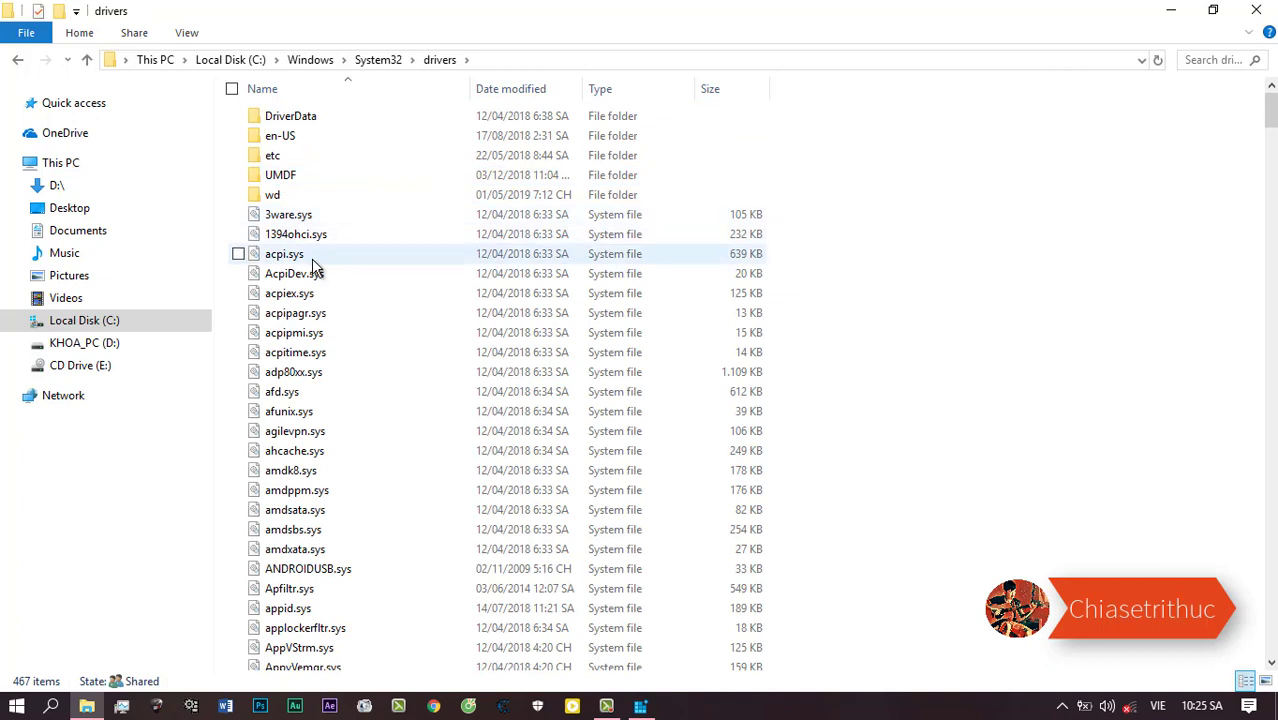
mouse_move(312, 260)
scroll(312, 260, "down", 1)
scroll(312, 260, "up", 1)
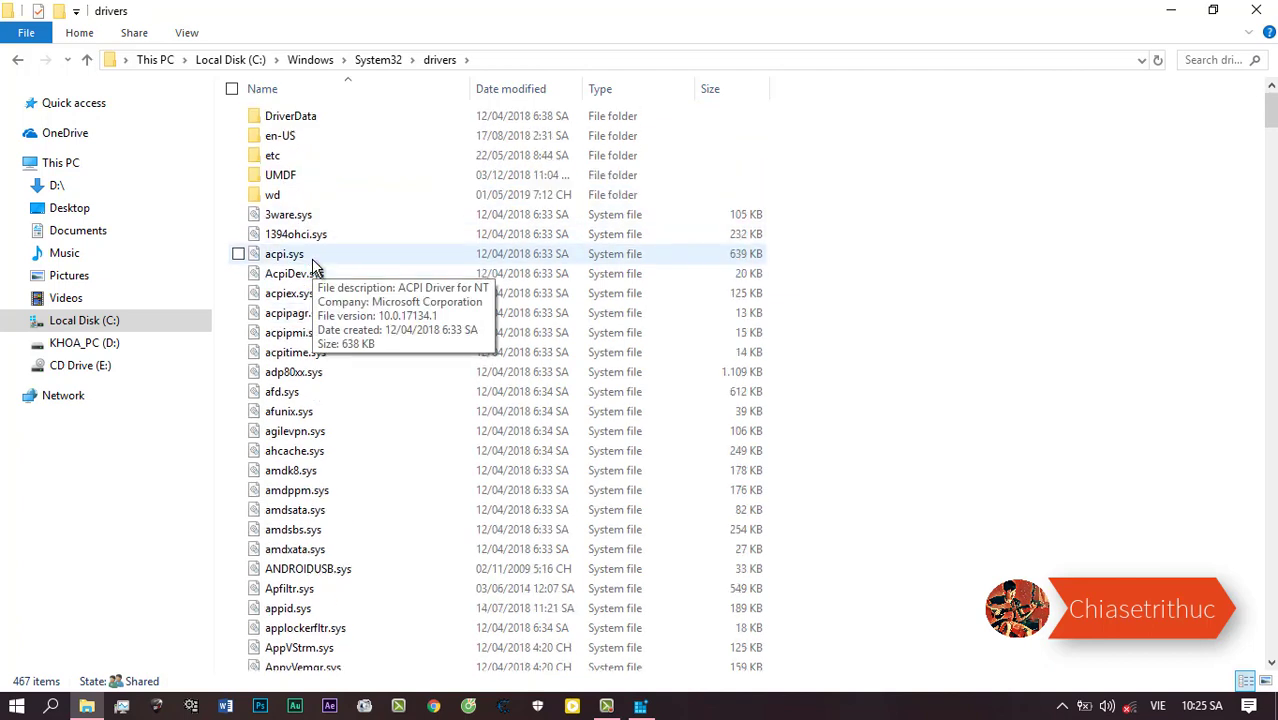
double_click(276, 157)
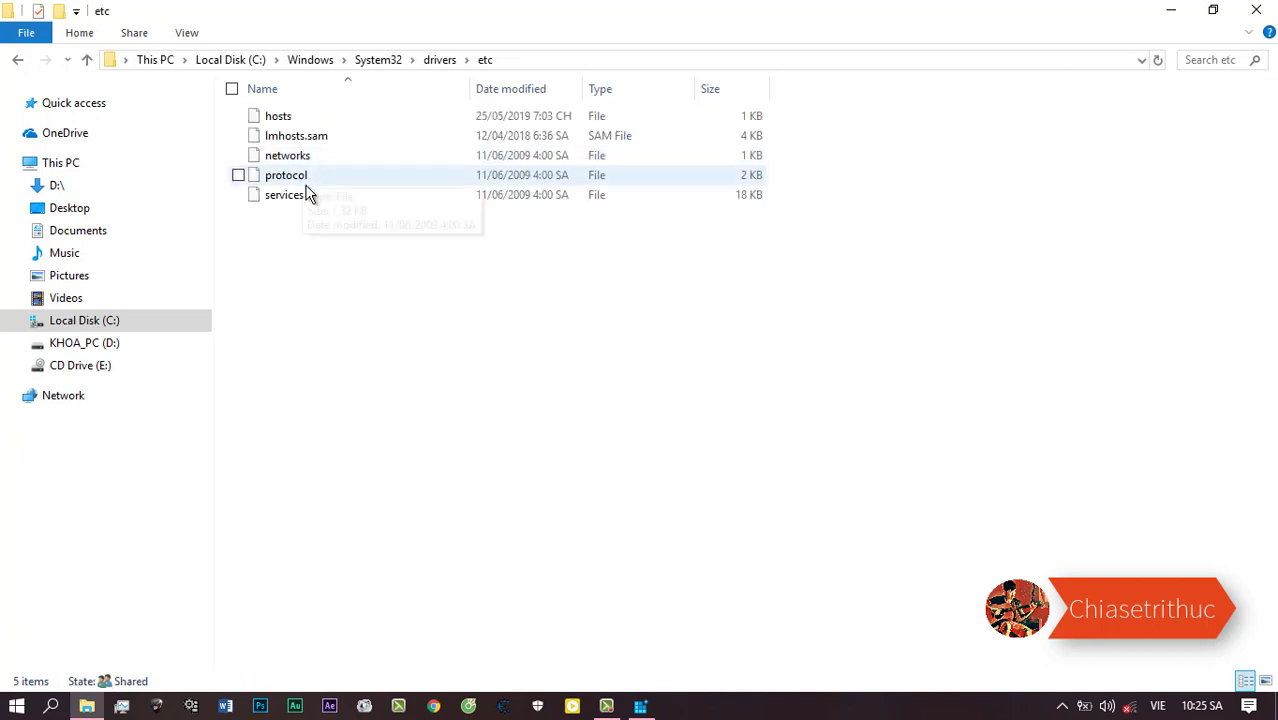
Step: Open the hosts file from the etc folder for editing in Notepad++
left_click(281, 118)
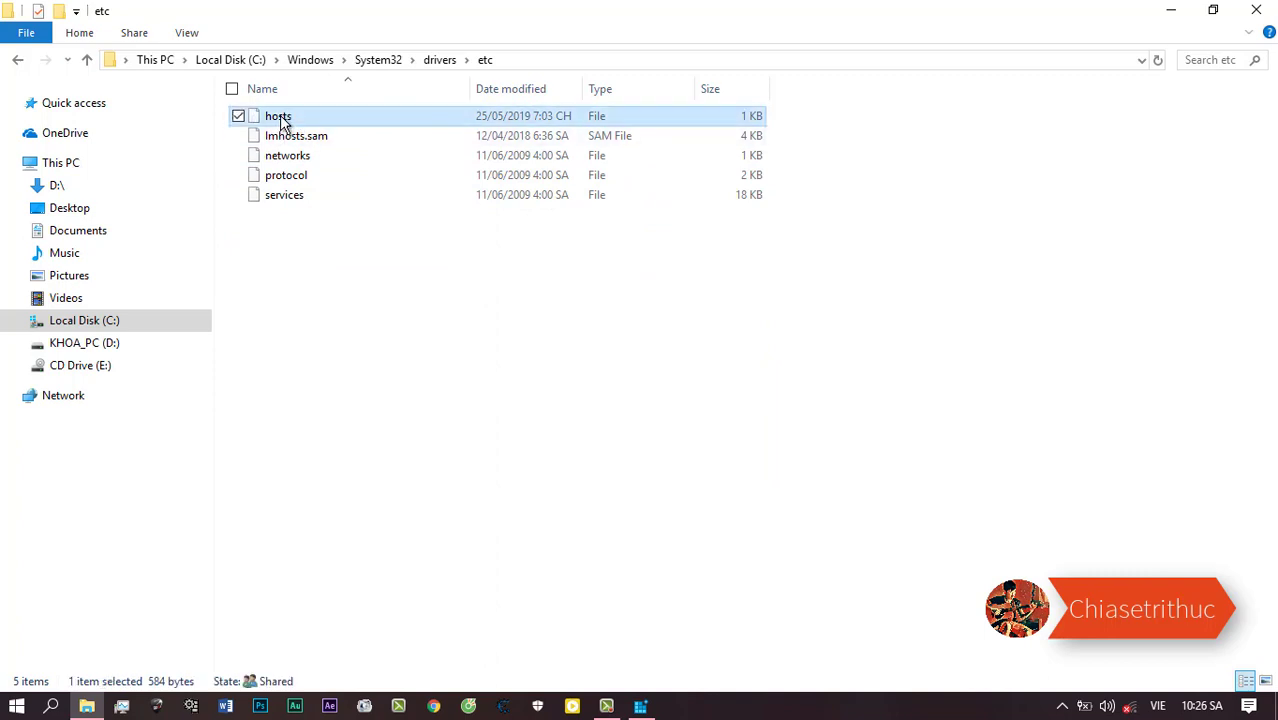
right_click(281, 118)
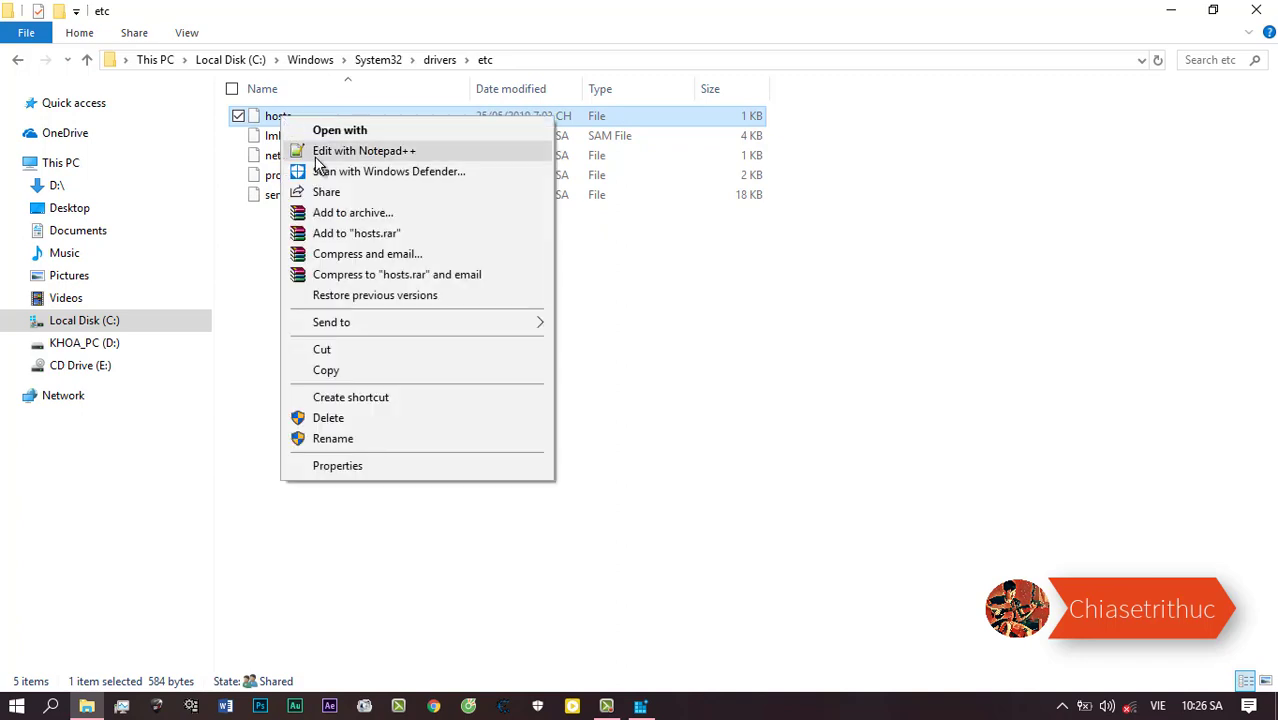
left_click(305, 148)
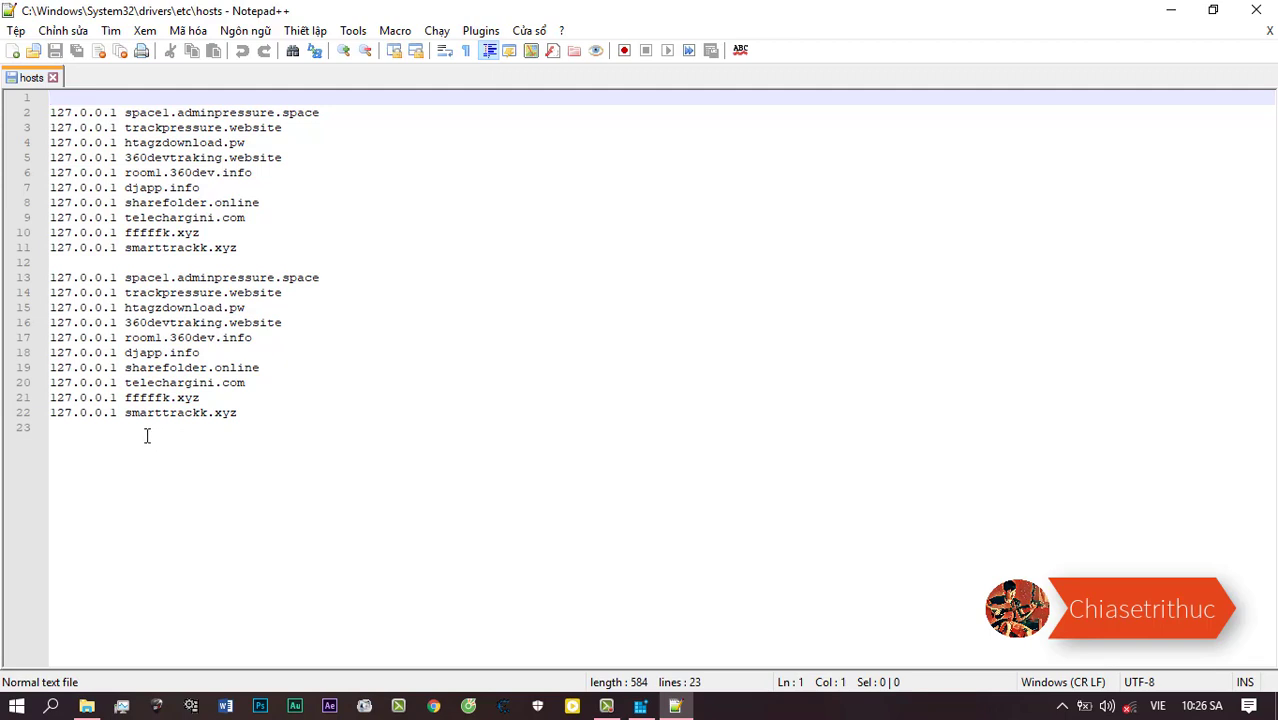
Step: Examine the two blocks of 127.0.0.1 domain entries in the hosts file
left_click_drag(185, 278, 172, 340)
left_click(177, 367)
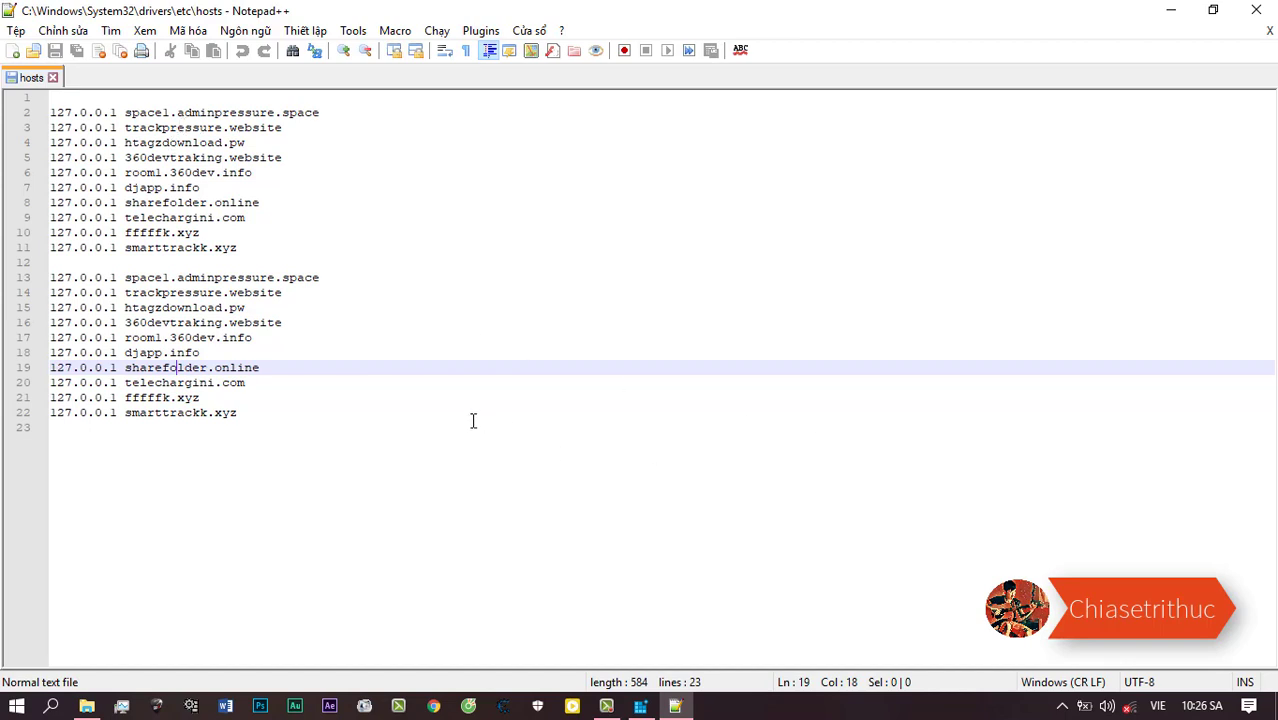
left_click(313, 428)
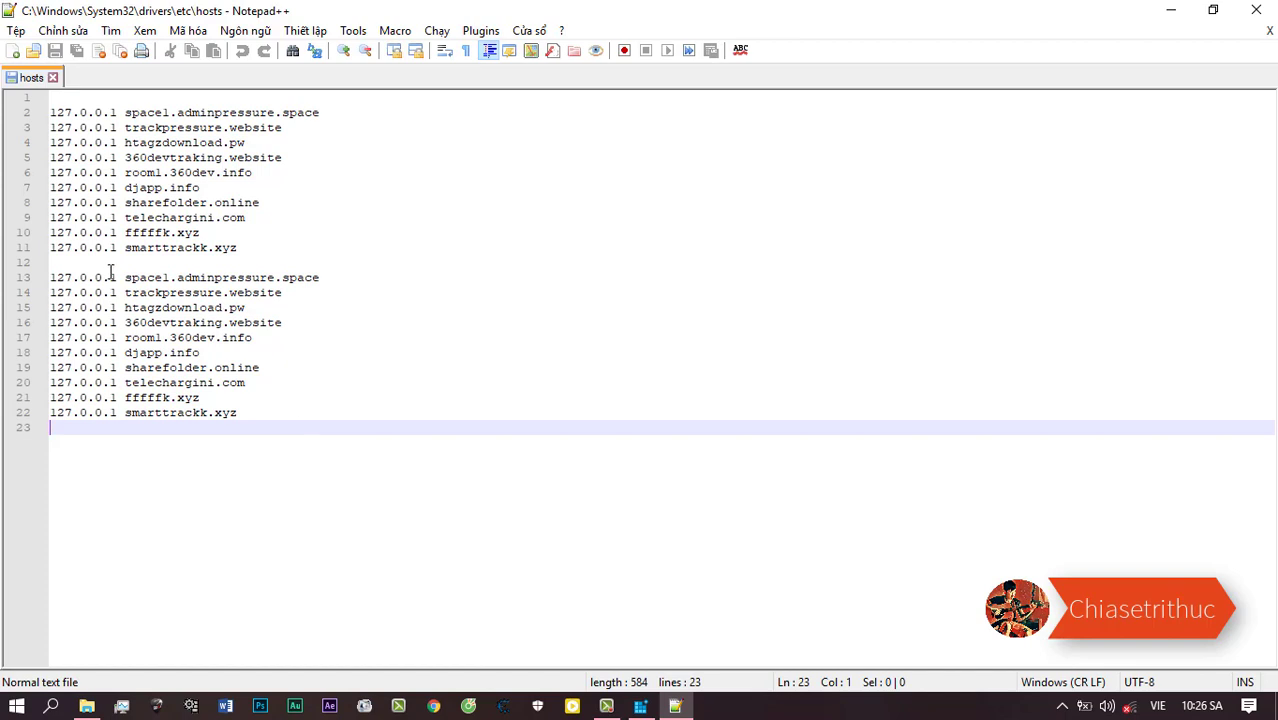
left_click(172, 232)
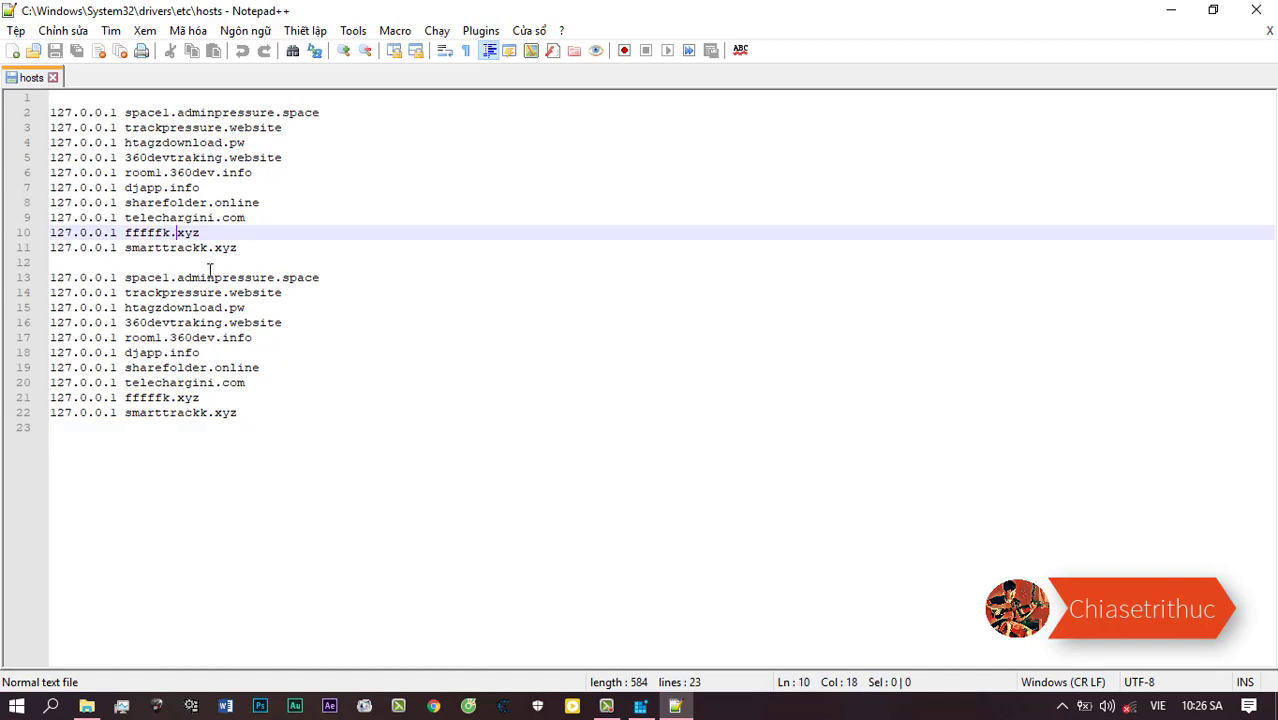
left_click_drag(362, 320, 379, 165)
left_click(367, 395)
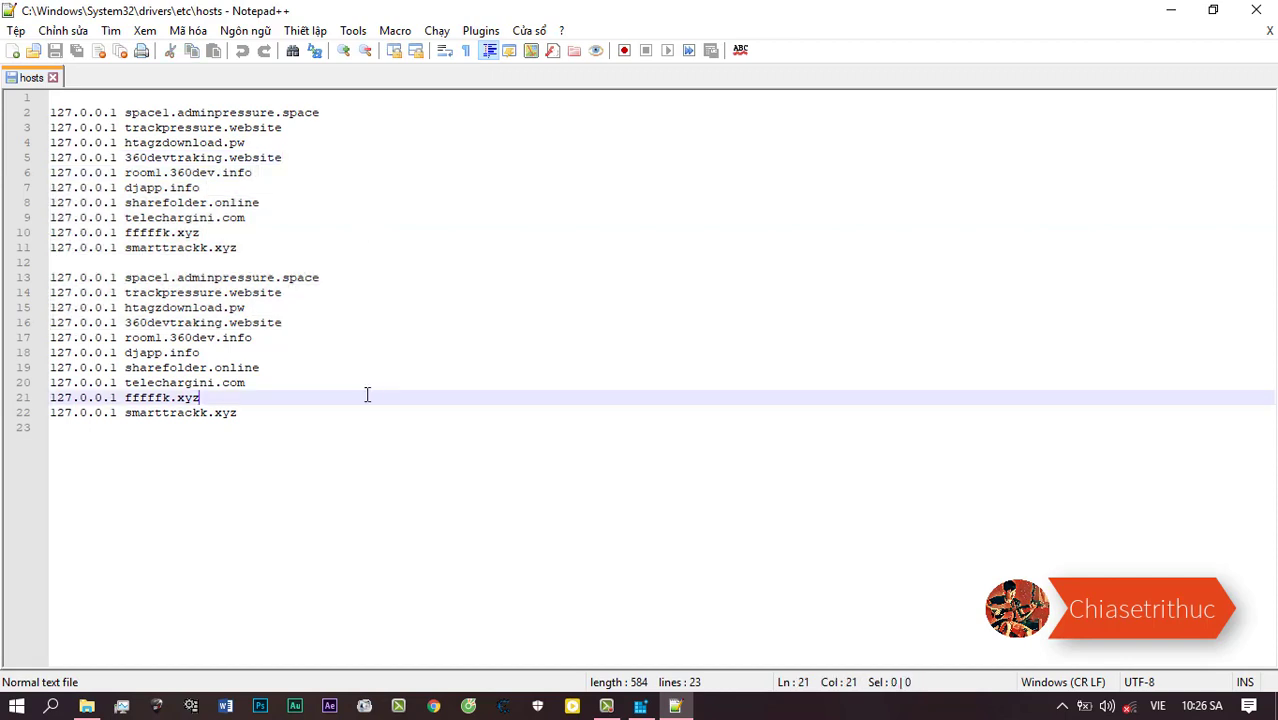
left_click(300, 424)
left_click(280, 415)
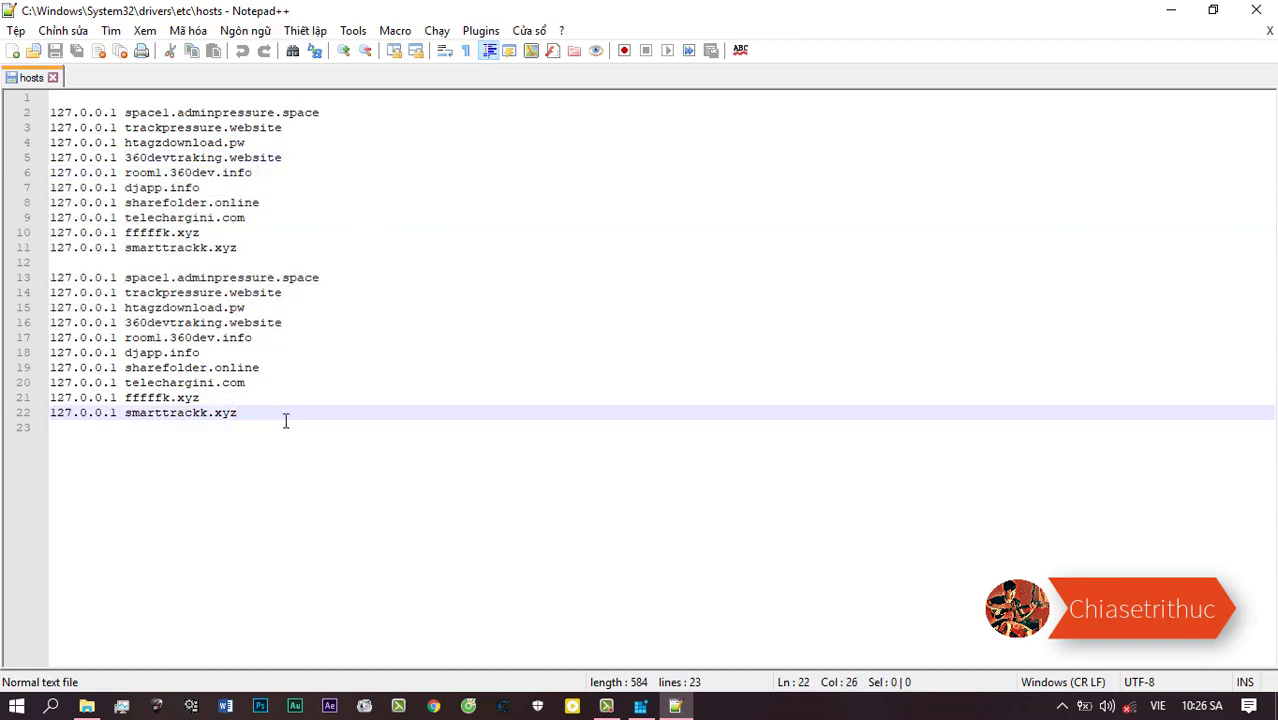
Step: Delete all 127.0.0.1 entries from the hosts file and try to save it, agreeing to relaunch Notepad++ in Administrator mode
left_click_drag(285, 419, 42, 118)
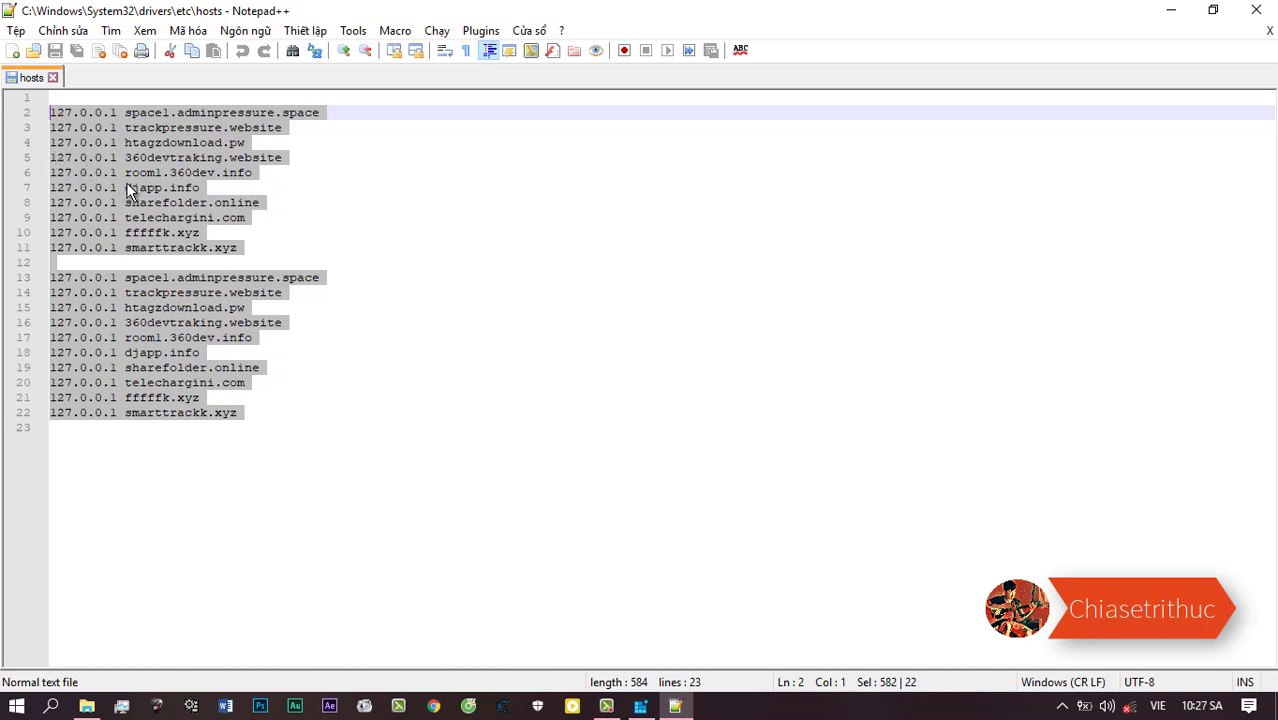
key("Delete")
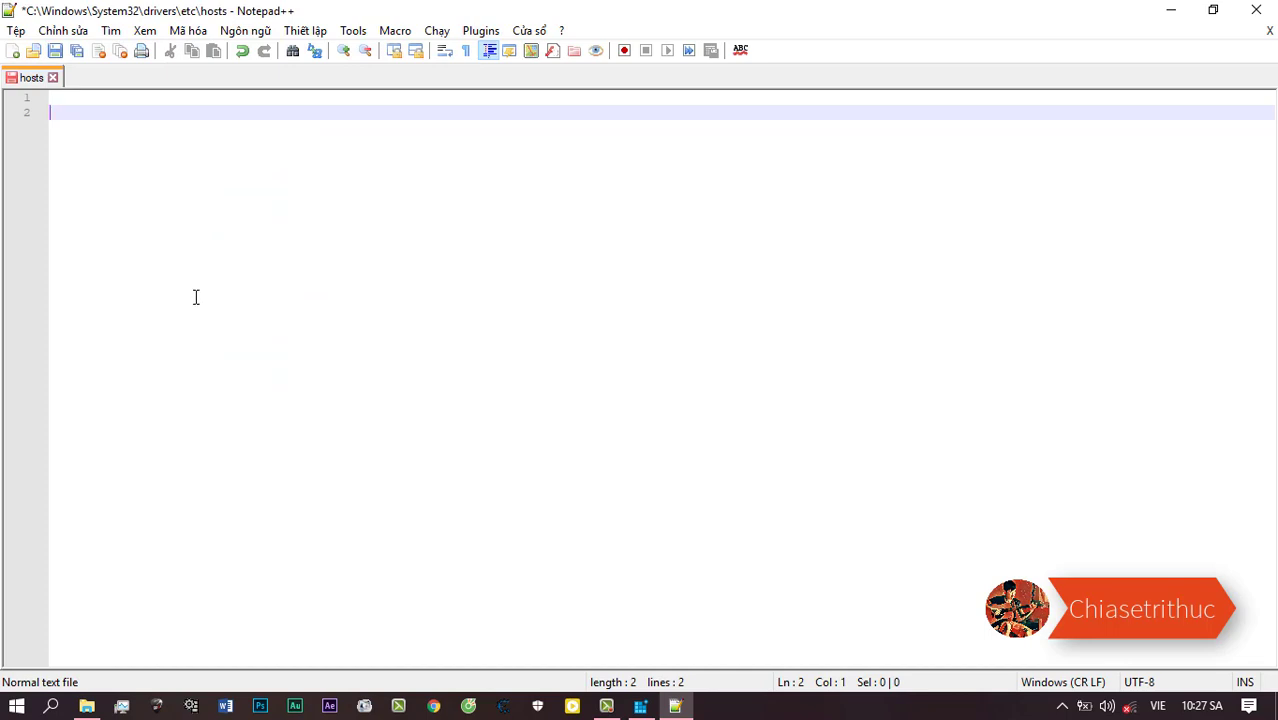
key("ctrl+s")
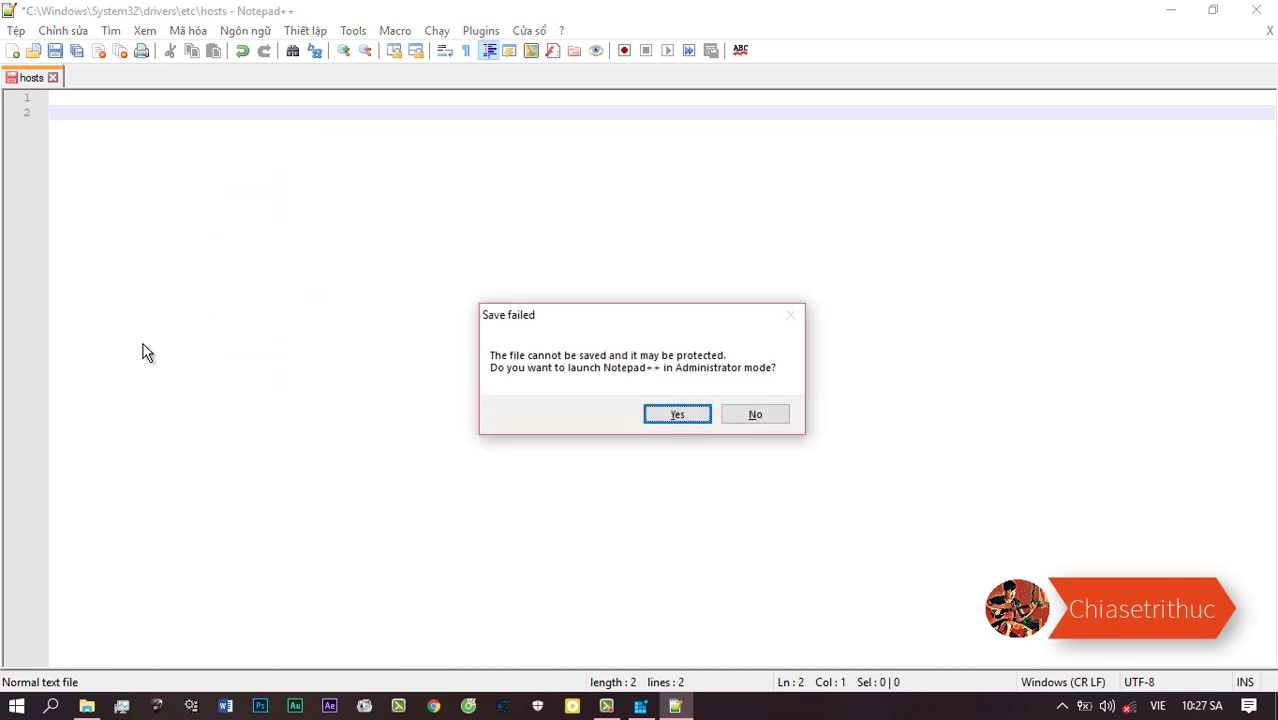
left_click(677, 416)
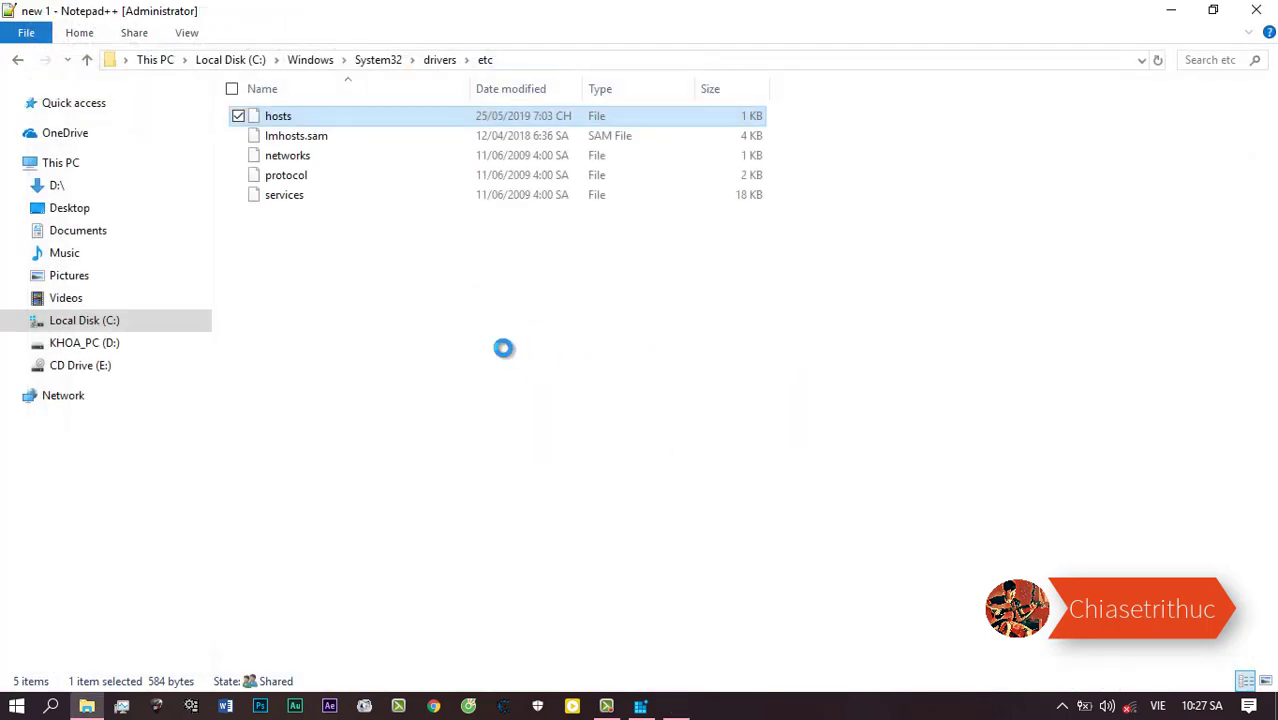
Step: Close the emptied hosts file in the elevated Notepad++, saving its changes, and exit the editor
left_click(160, 96)
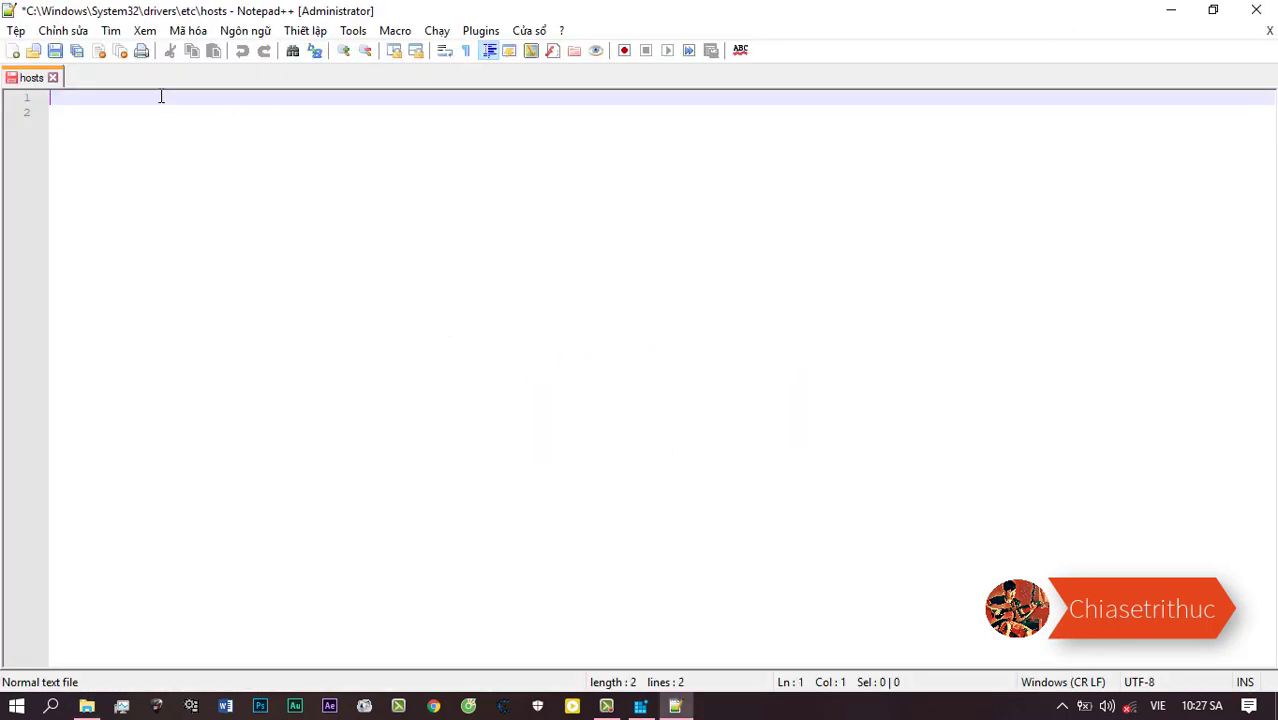
left_click(55, 77)
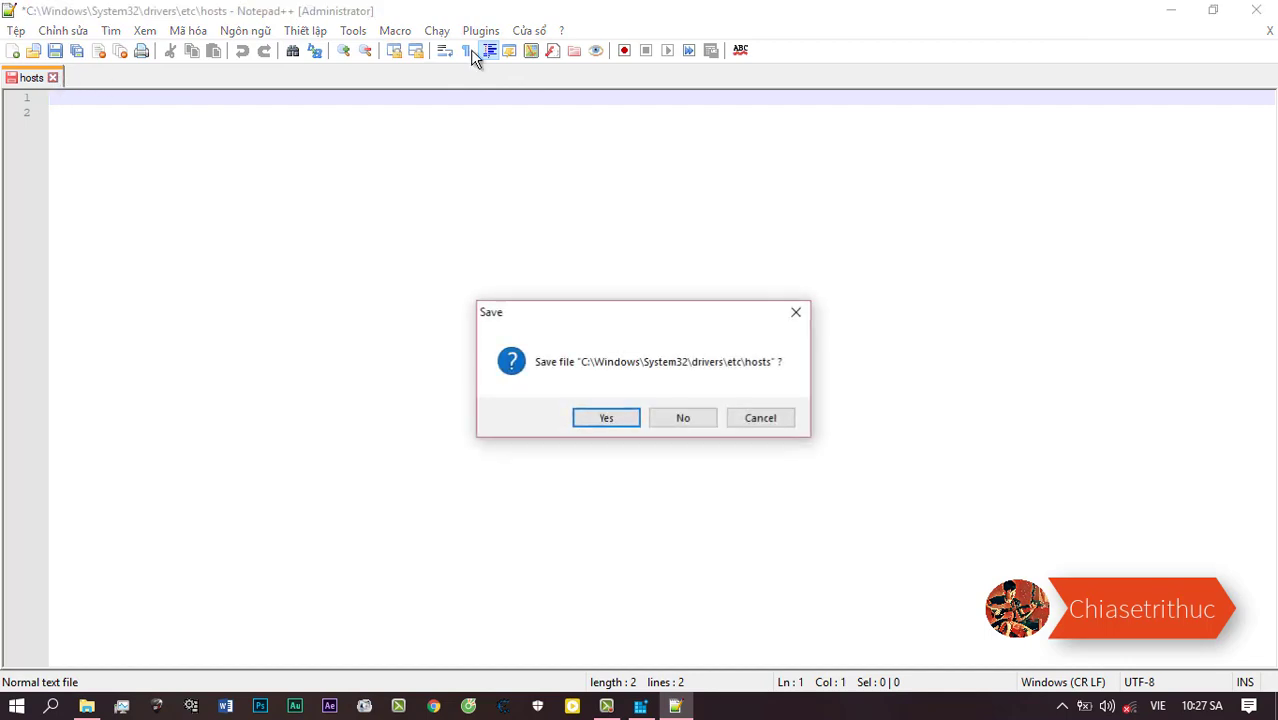
left_click(630, 420)
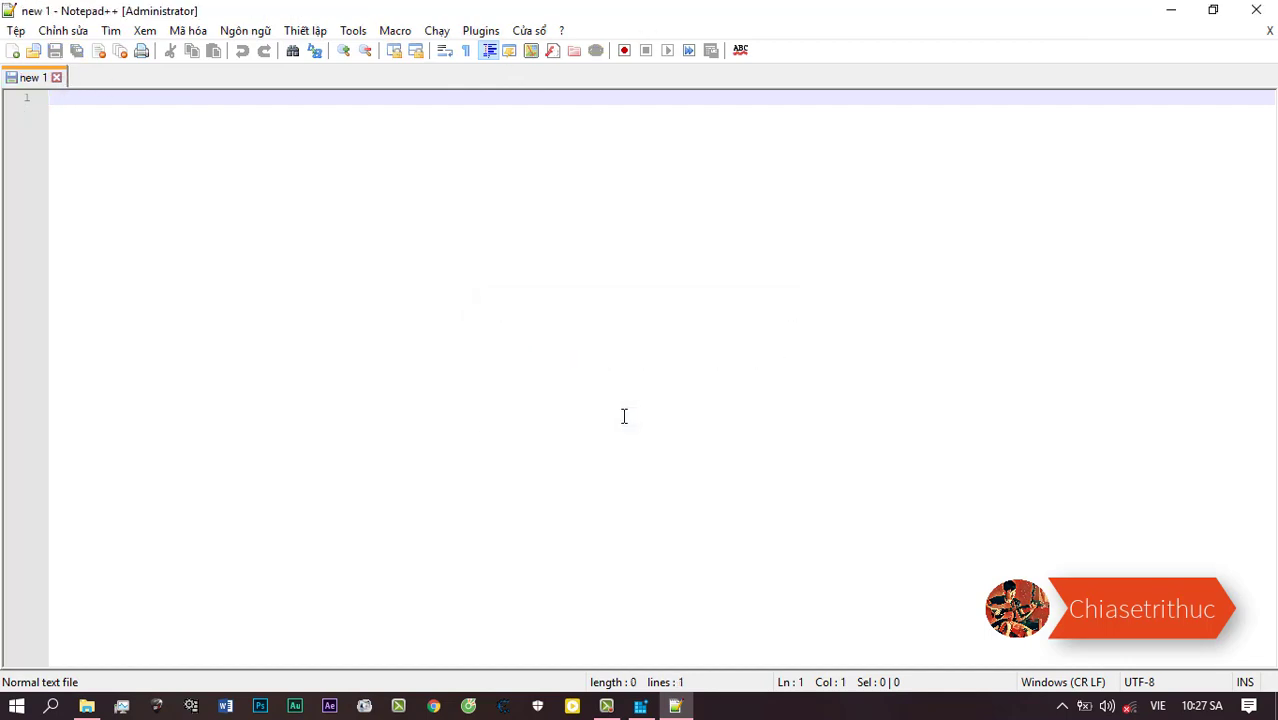
left_click(1251, 20)
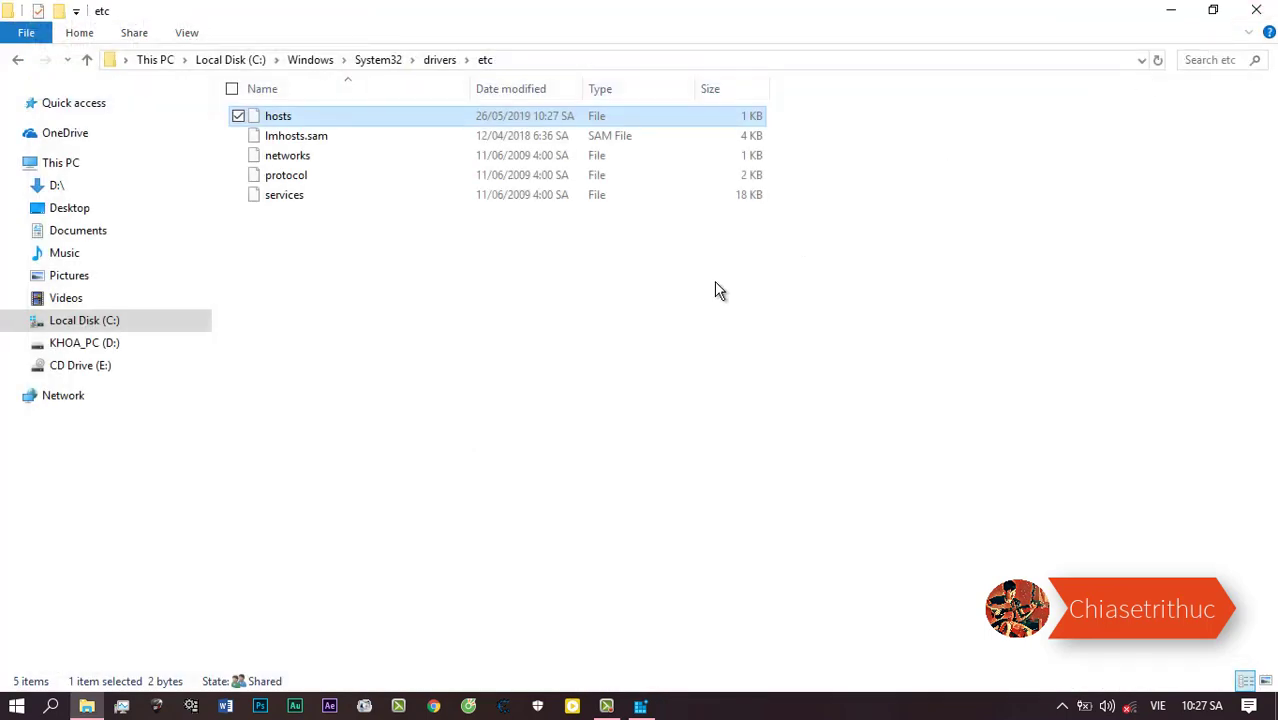
Step: Reopen the hosts file from the etc folder in Notepad to check its saved content, and close it
left_click(364, 360)
left_click(320, 122)
double_click(321, 124)
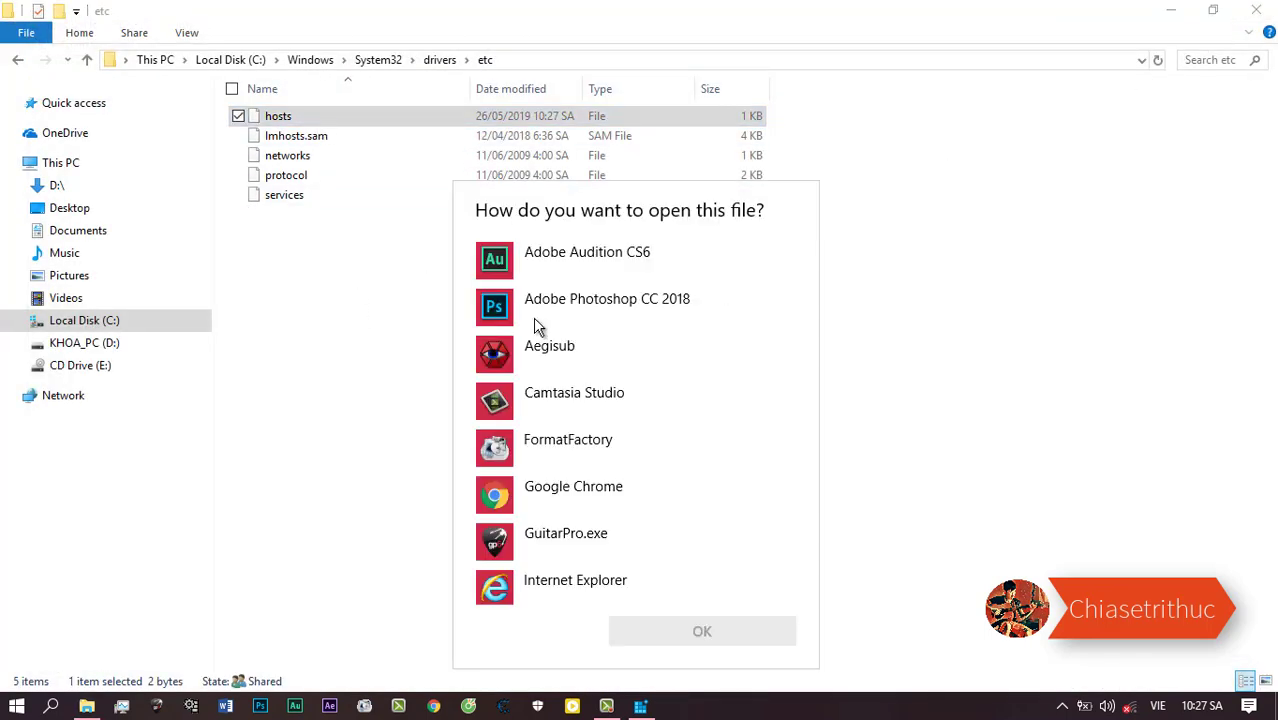
scroll(585, 516, "down", 5)
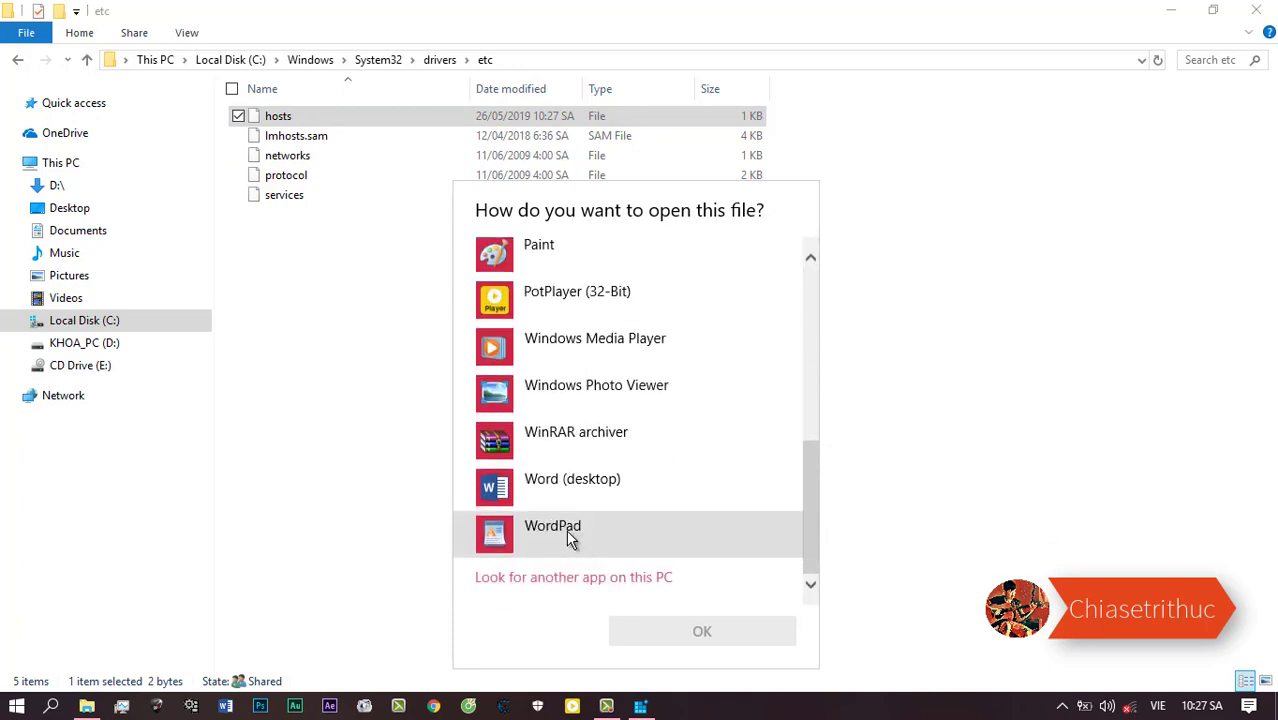
scroll(566, 533, "up", 5)
scroll(566, 537, "down", 3)
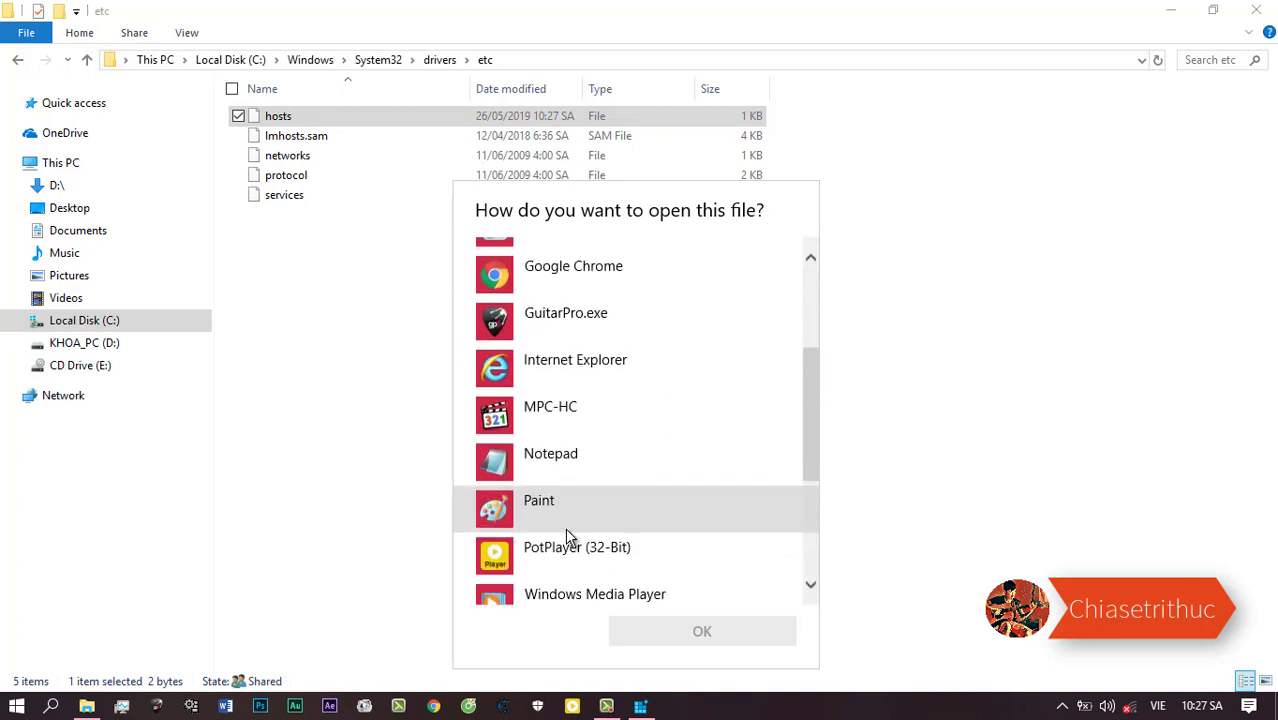
left_click(548, 456)
double_click(548, 456)
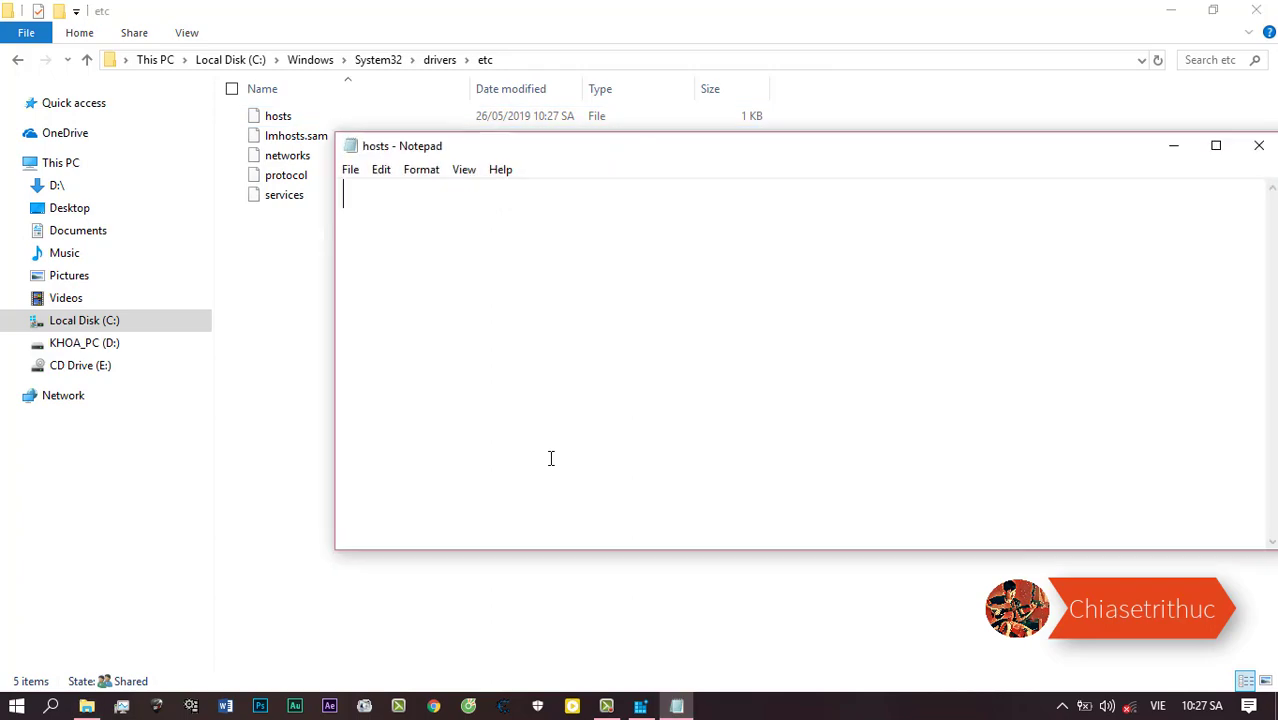
left_click(1259, 146)
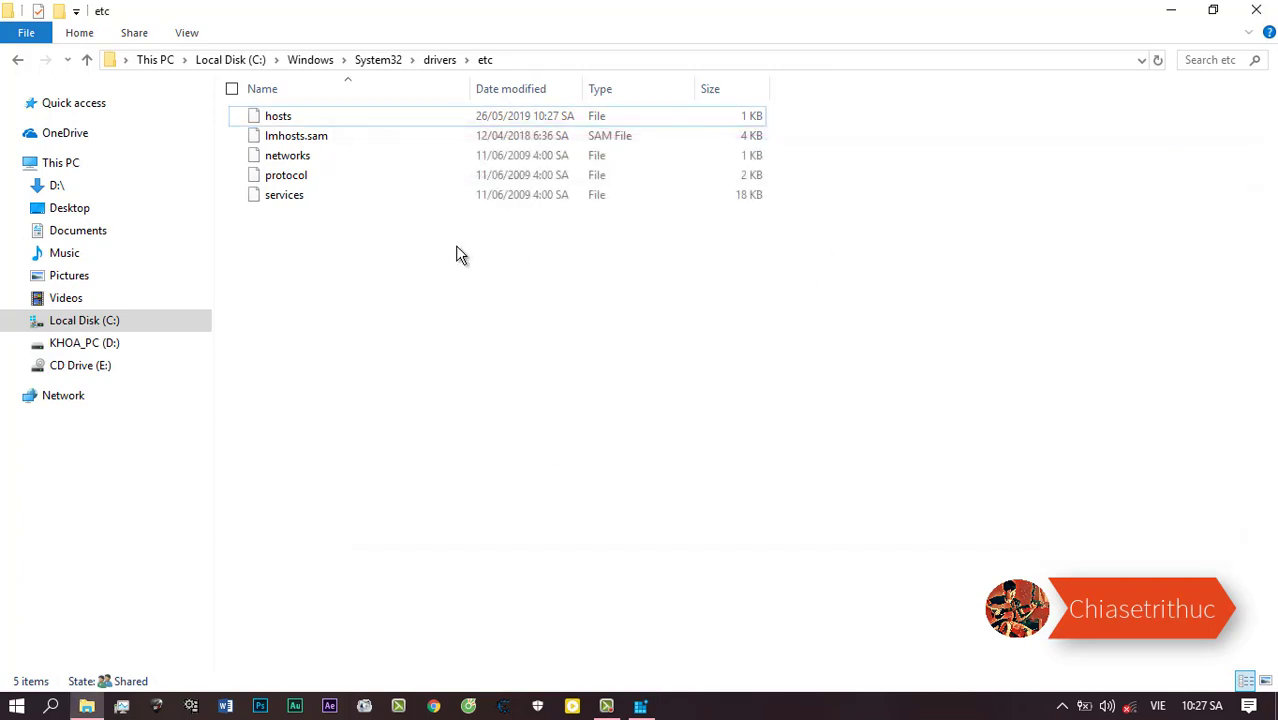
key("BackSpace")
scroll(349, 344, "down", 2)
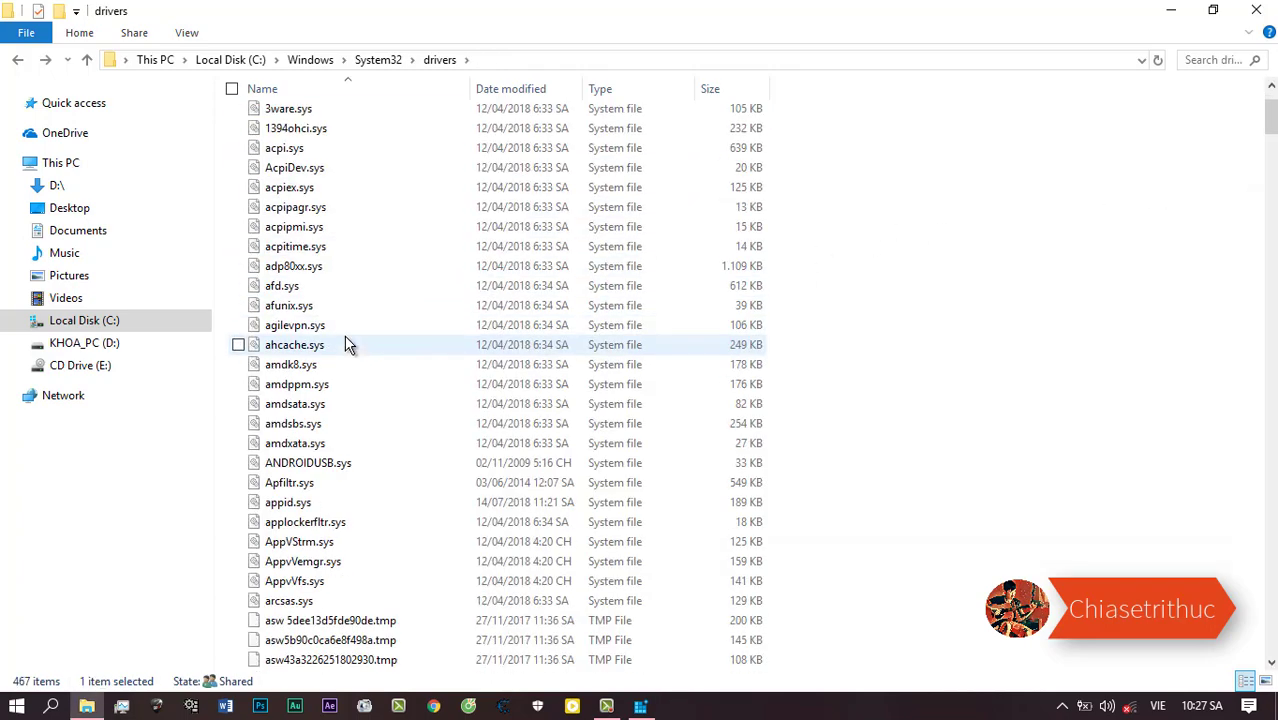
scroll(349, 344, "down", 1)
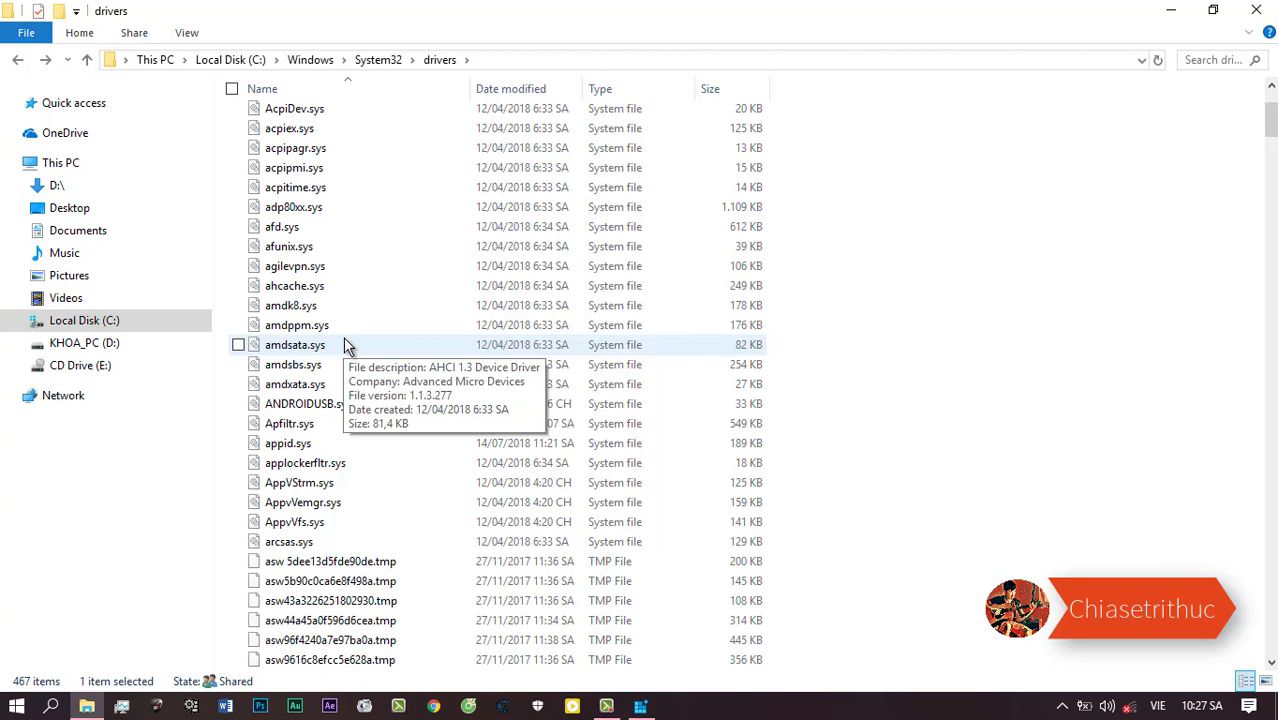
Step: Launch the Cốc Cốc browser, close the Registry Editor, and open the browser's settings (Cài đặt)
left_click(467, 706)
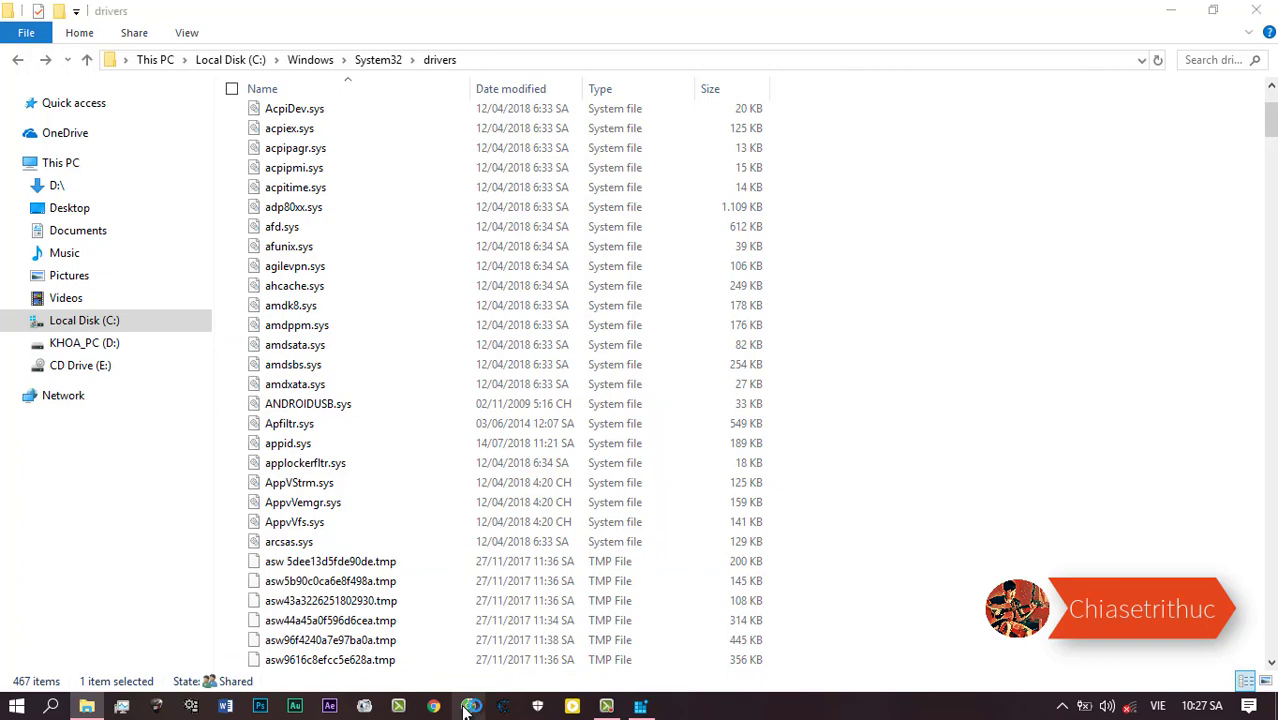
left_click(643, 706)
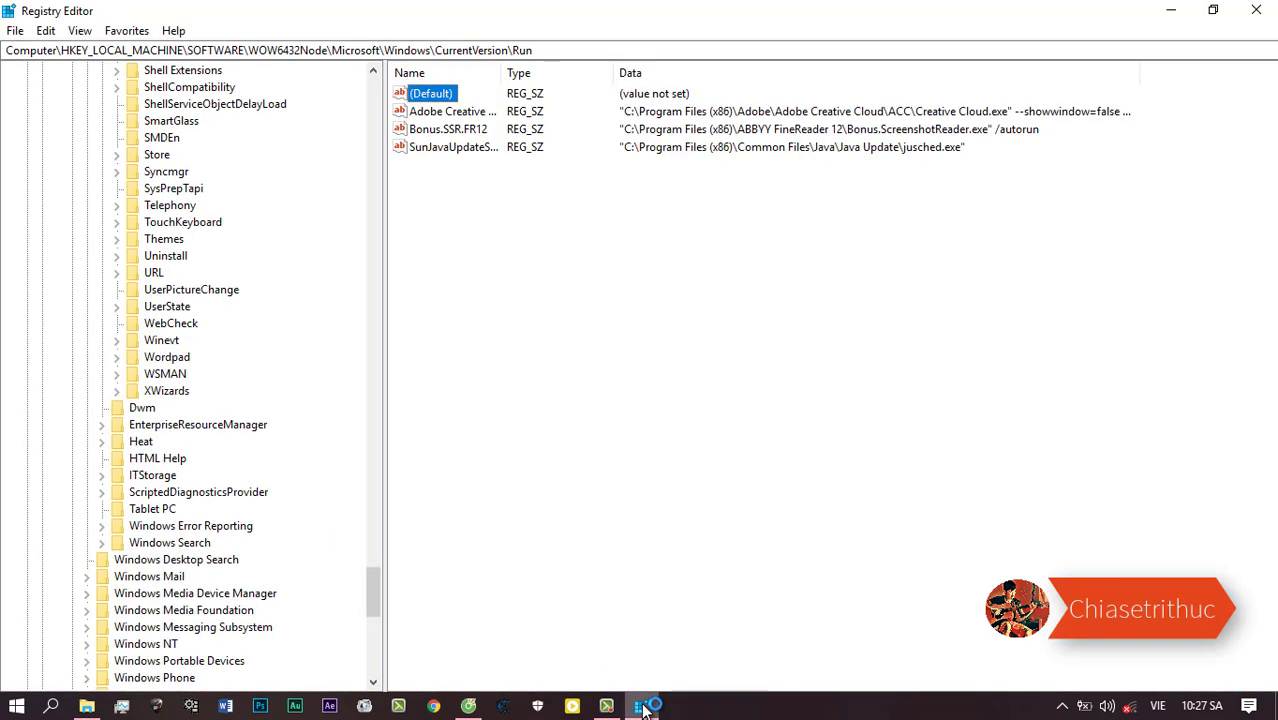
left_click(1256, 10)
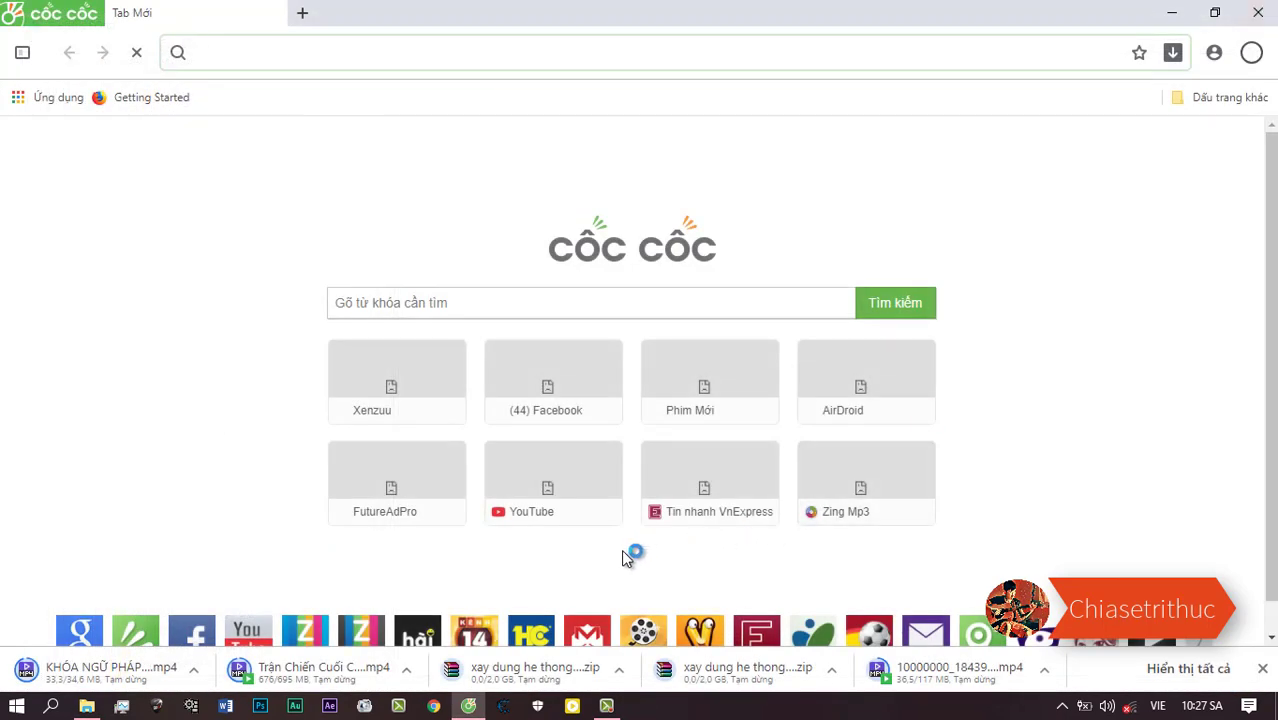
left_click(80, 13)
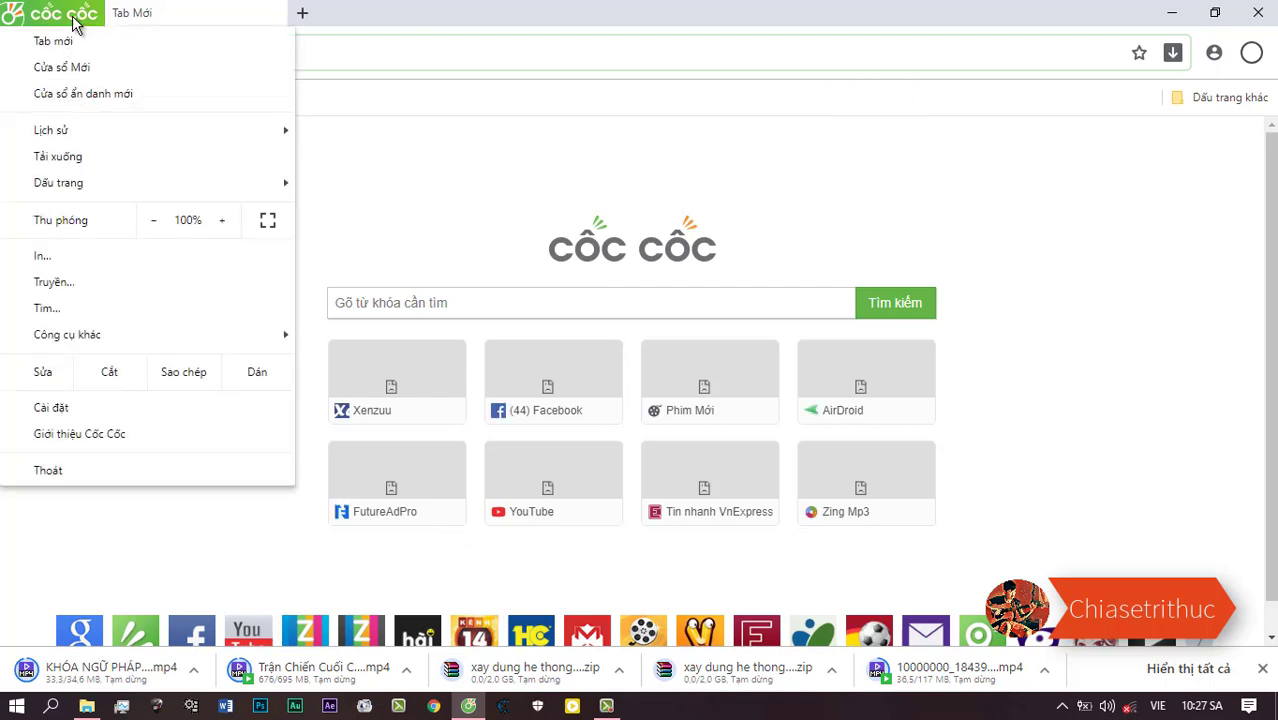
left_click(88, 406)
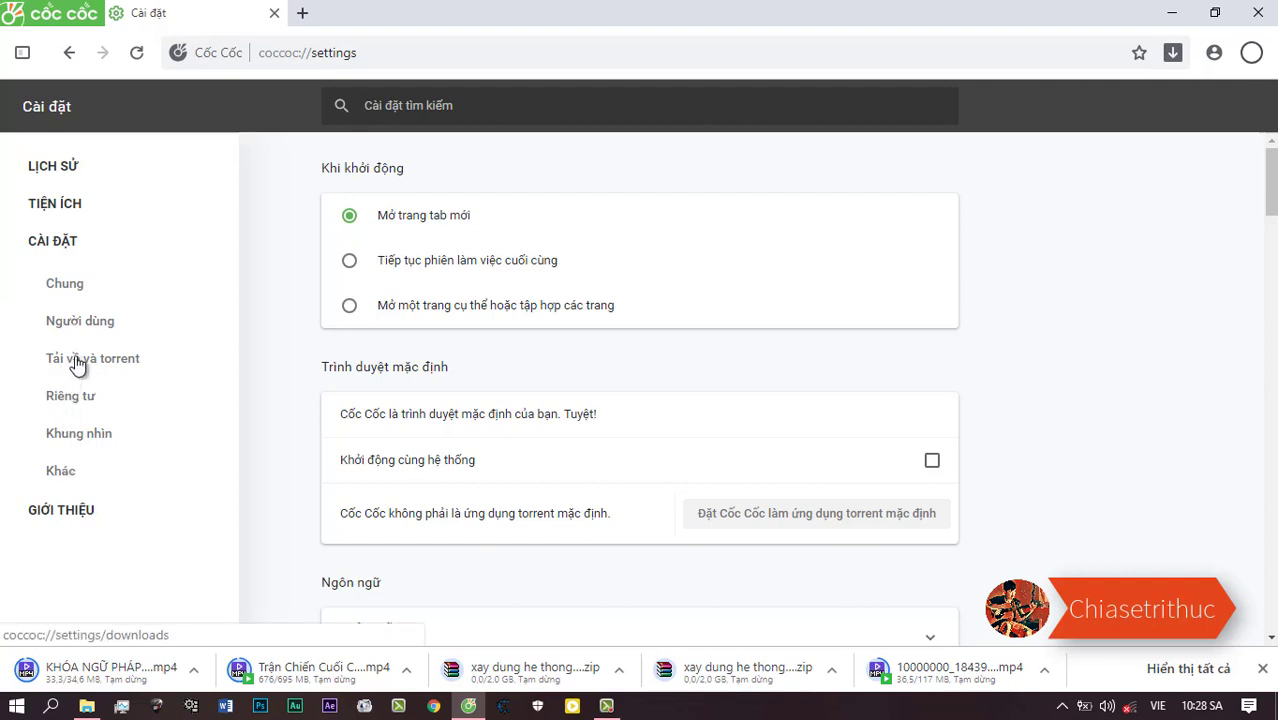
Step: Open the browser's extensions page (Tiện ích) and review the installed and built-in extensions for suspicious ones
left_click(56, 204)
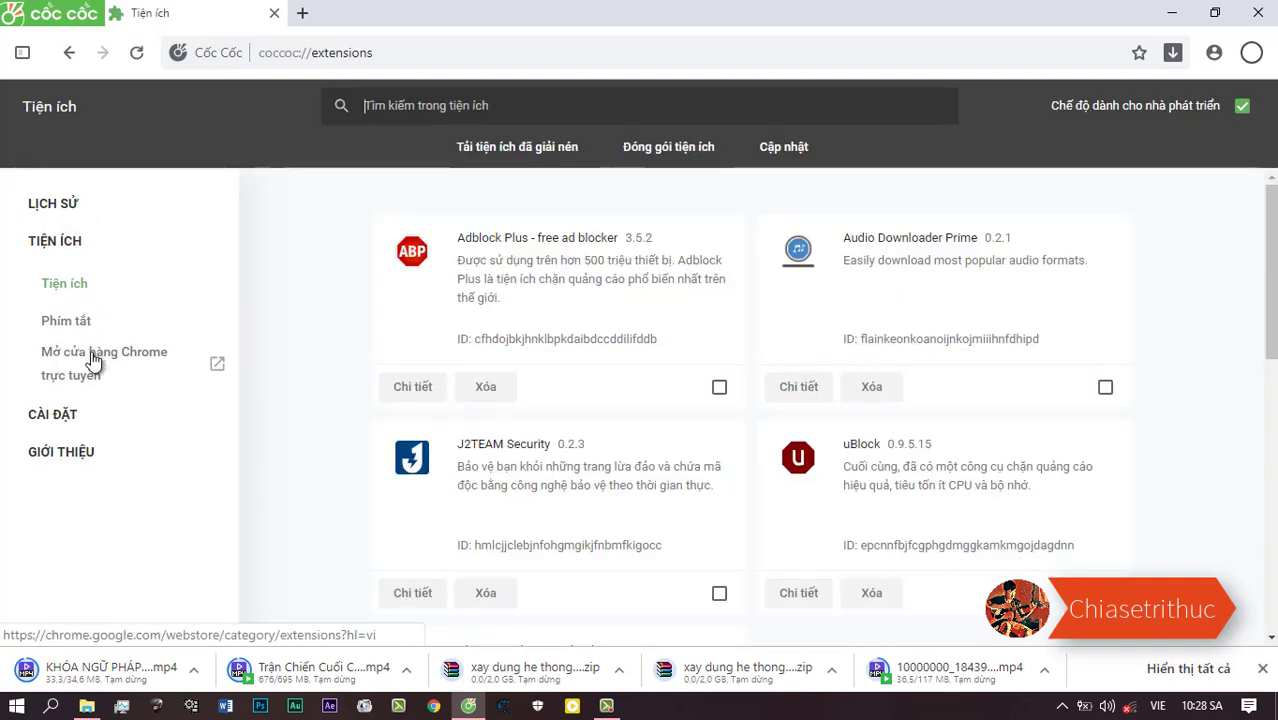
scroll(756, 504, "down", 5)
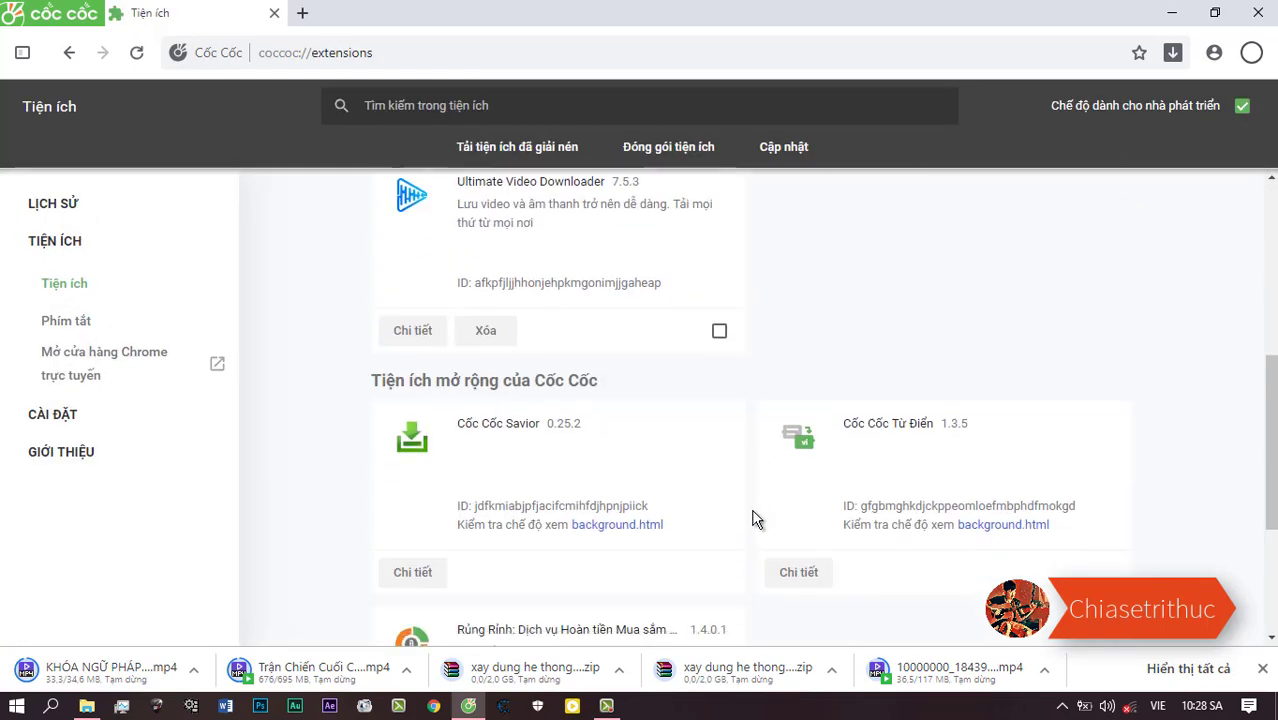
scroll(745, 523, "down", 2)
scroll(700, 515, "up", 1)
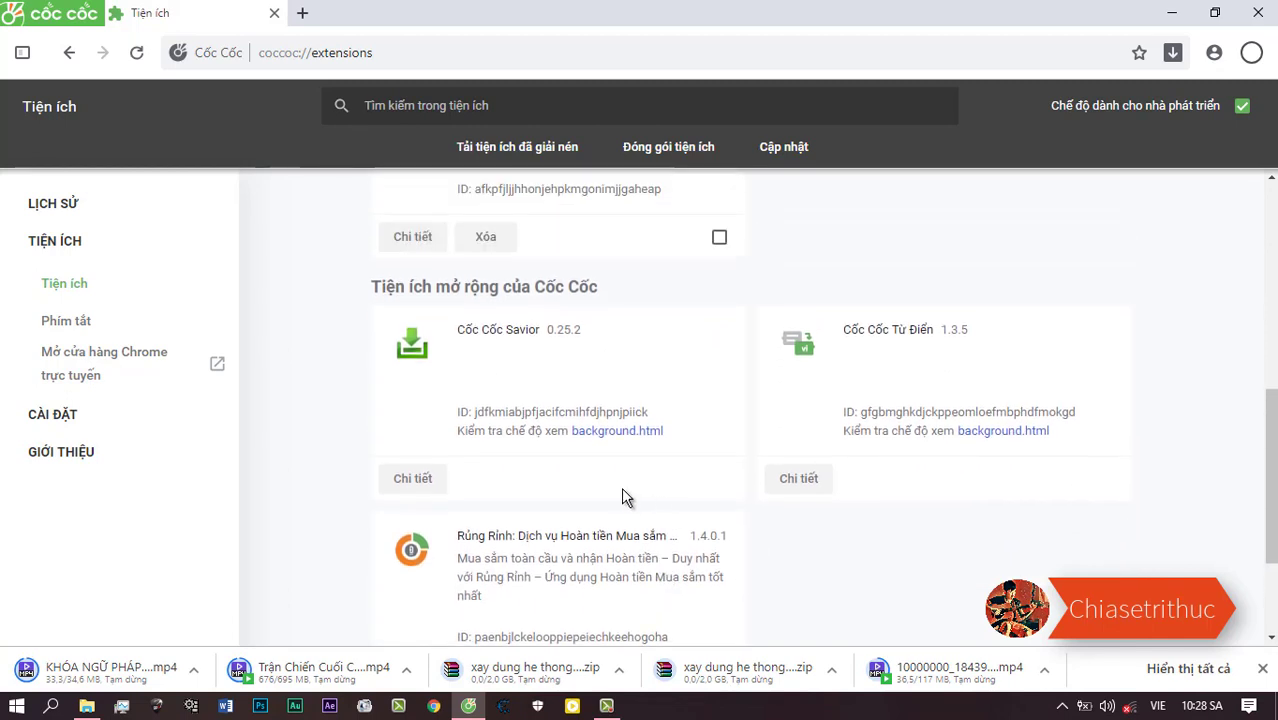
scroll(622, 490, "down", 2)
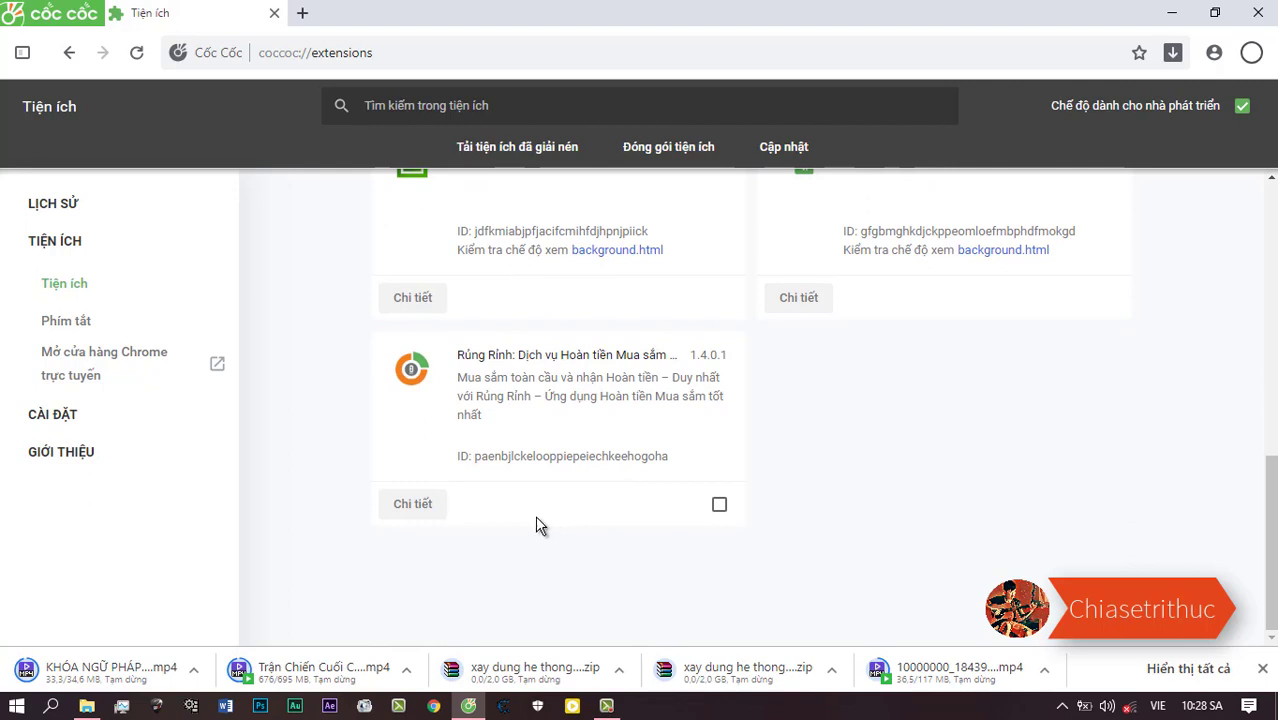
scroll(251, 503, "up", 2)
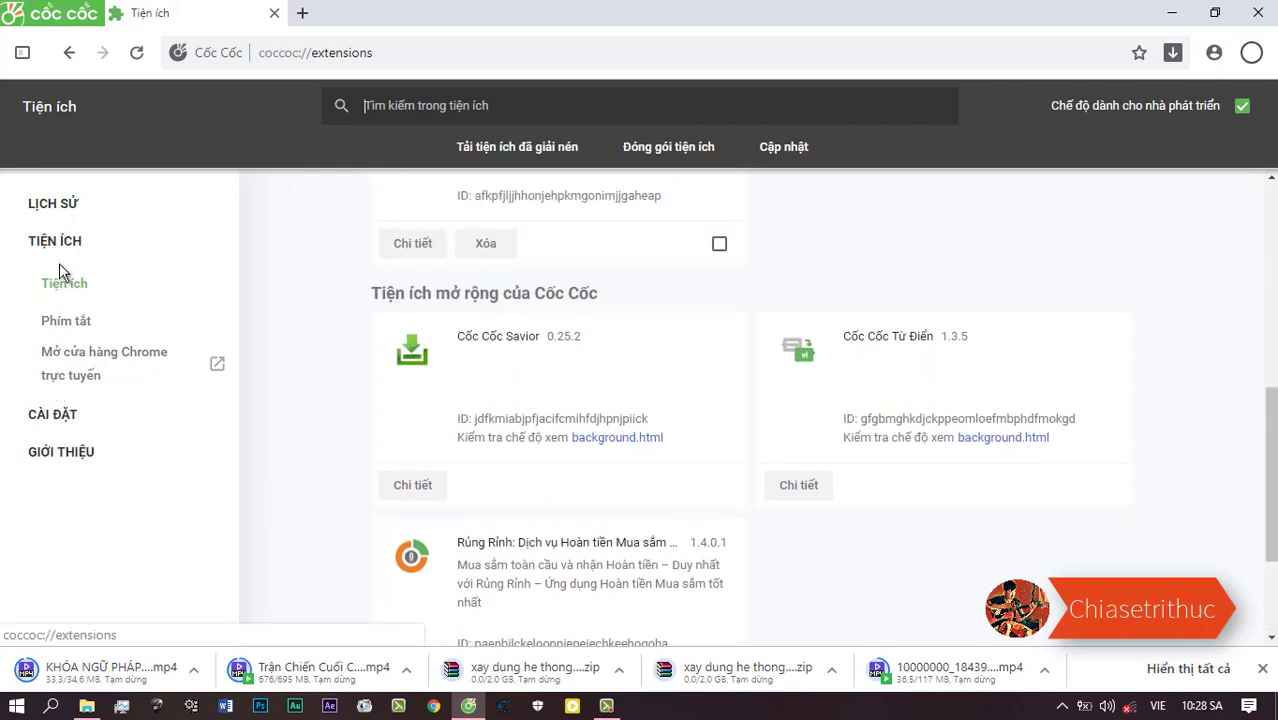
Step: Return to the browser settings and review the general section (Chung), including the search engine and reset options
left_click(57, 416)
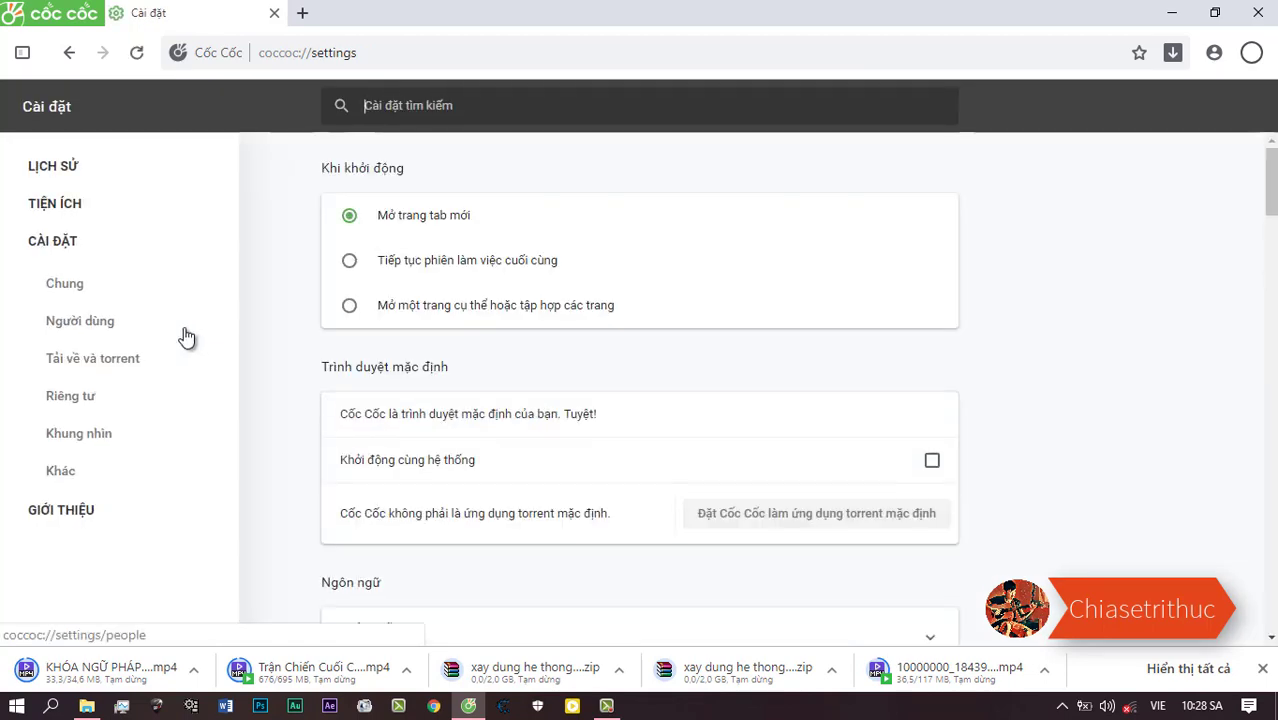
left_click(66, 288)
scroll(619, 540, "down", 2)
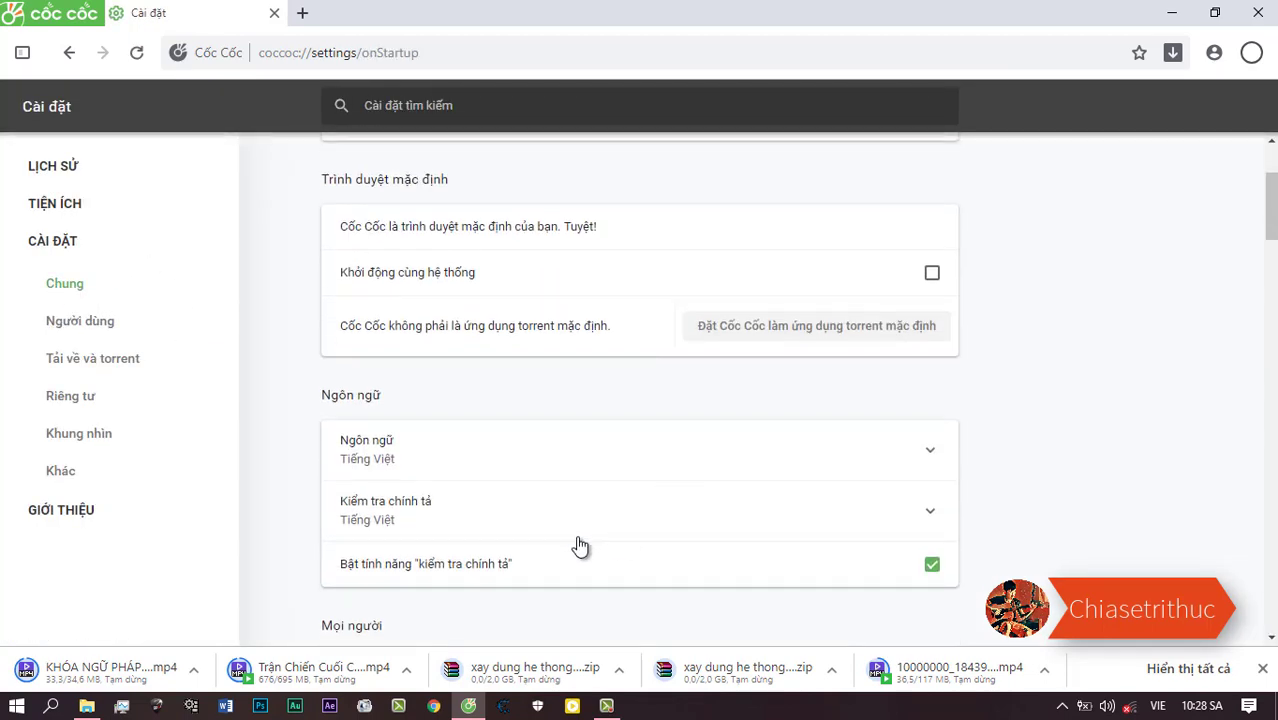
scroll(580, 545, "down", 20)
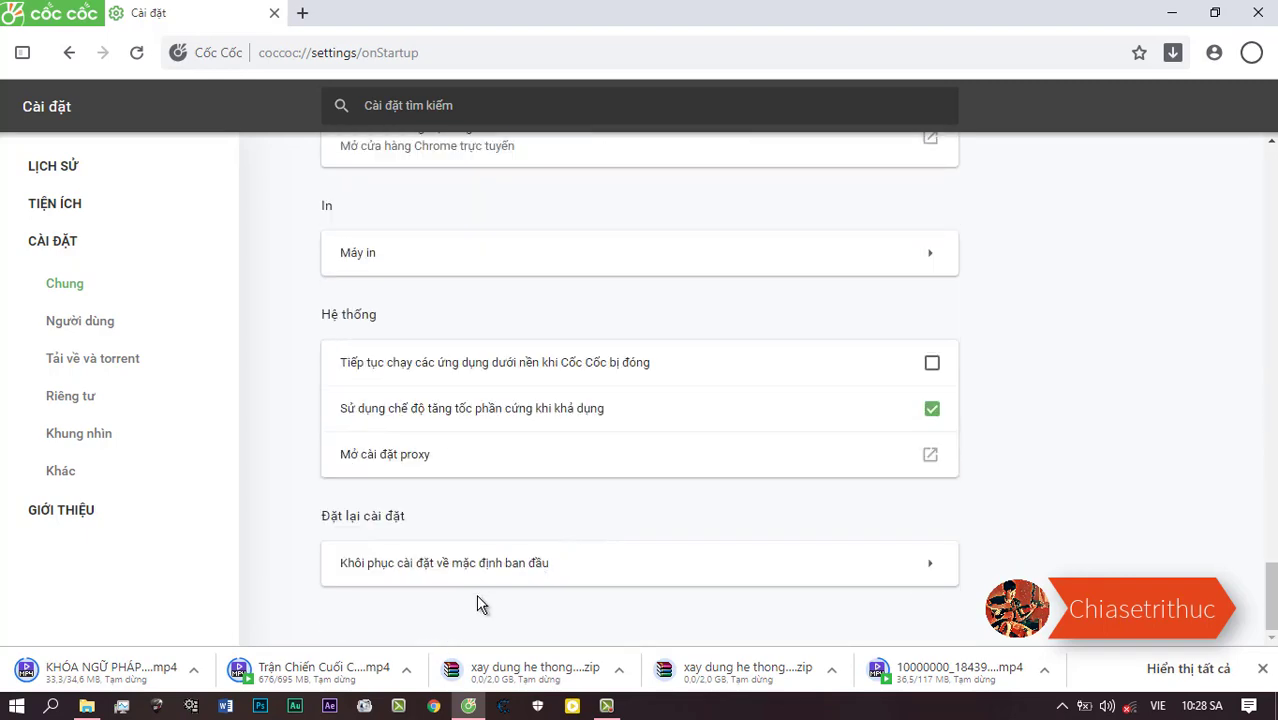
scroll(475, 600, "up", 2)
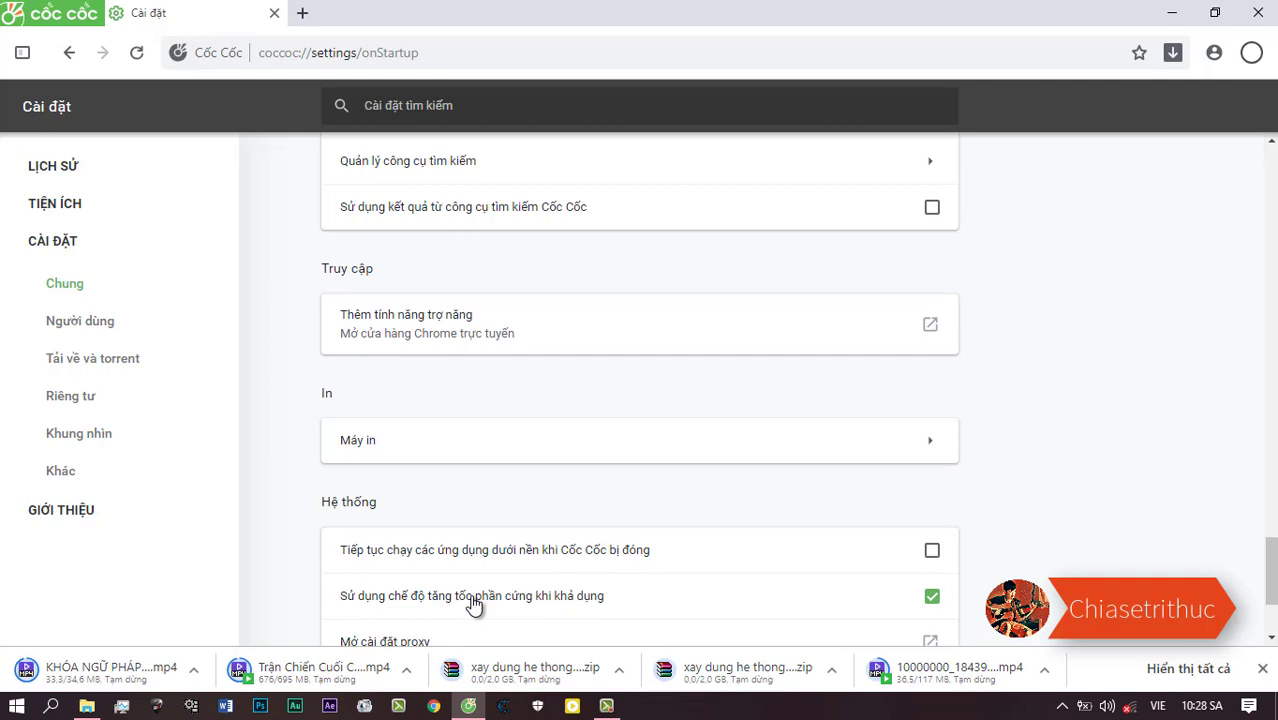
scroll(475, 605, "up", 1)
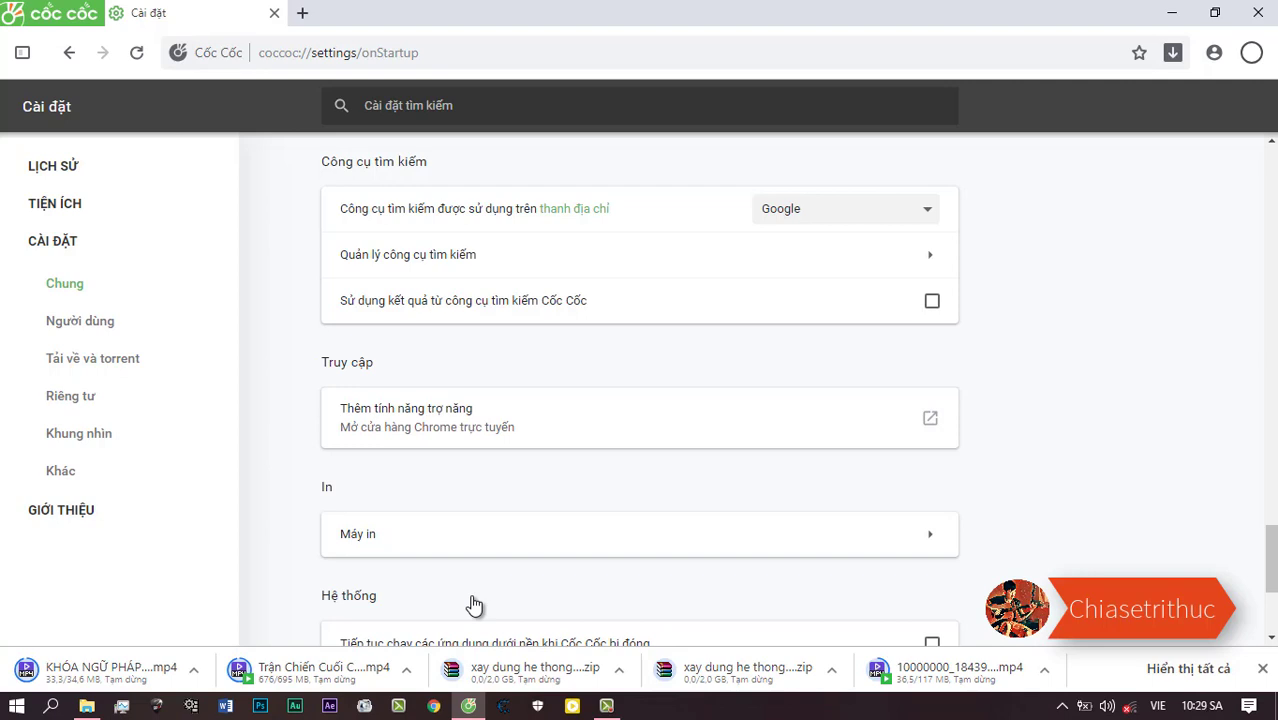
scroll(474, 605, "up", 5)
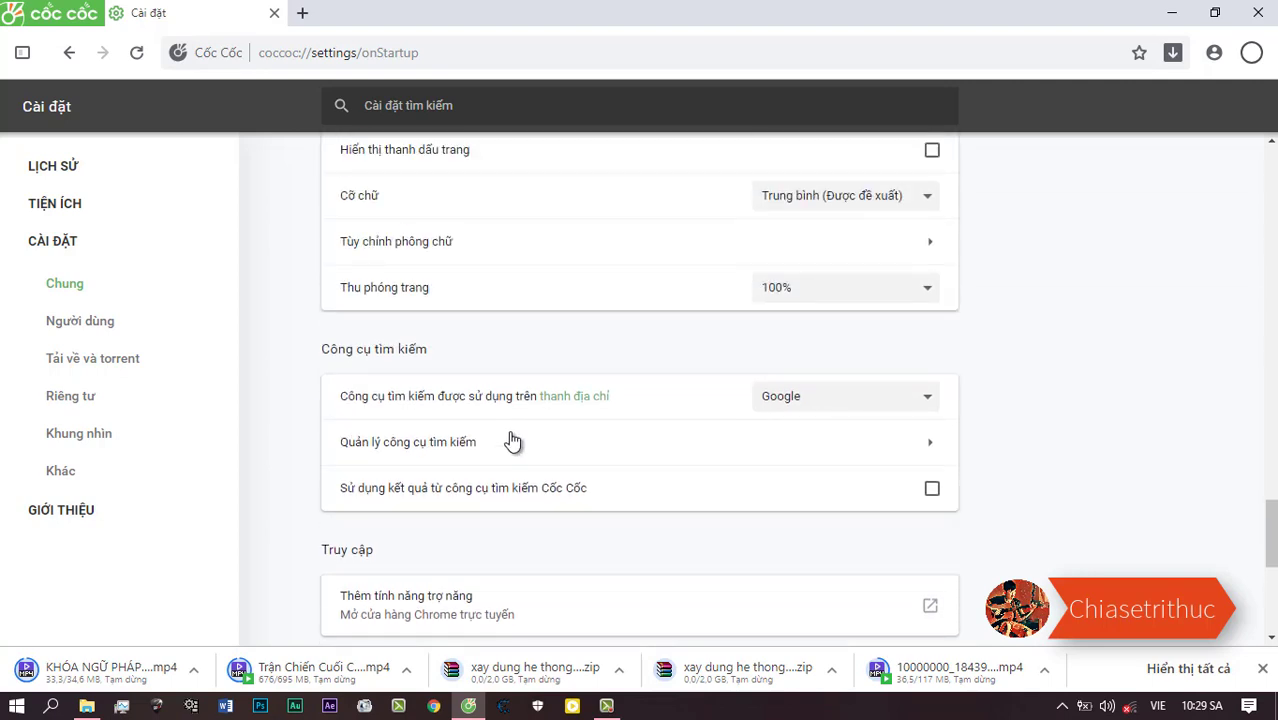
Step: View the edit page of the browser profile Cá nhân 1 in the user section and return to the settings
left_click(84, 320)
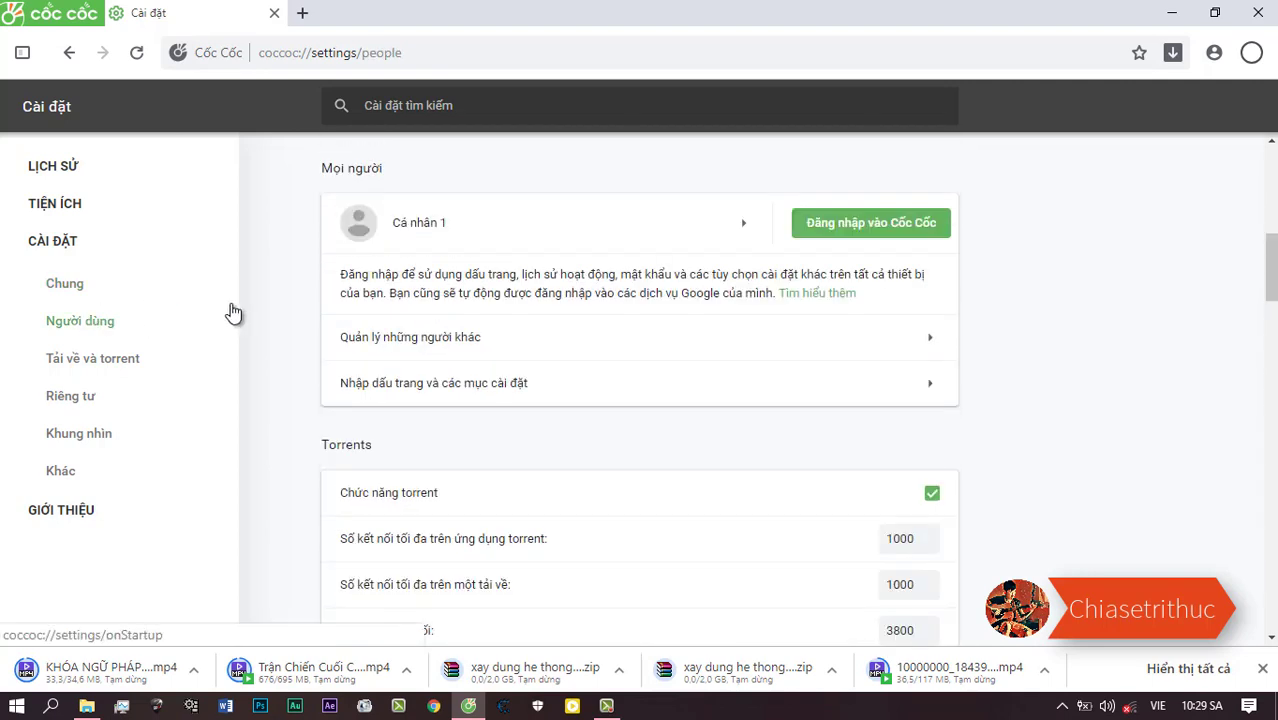
left_click(745, 225)
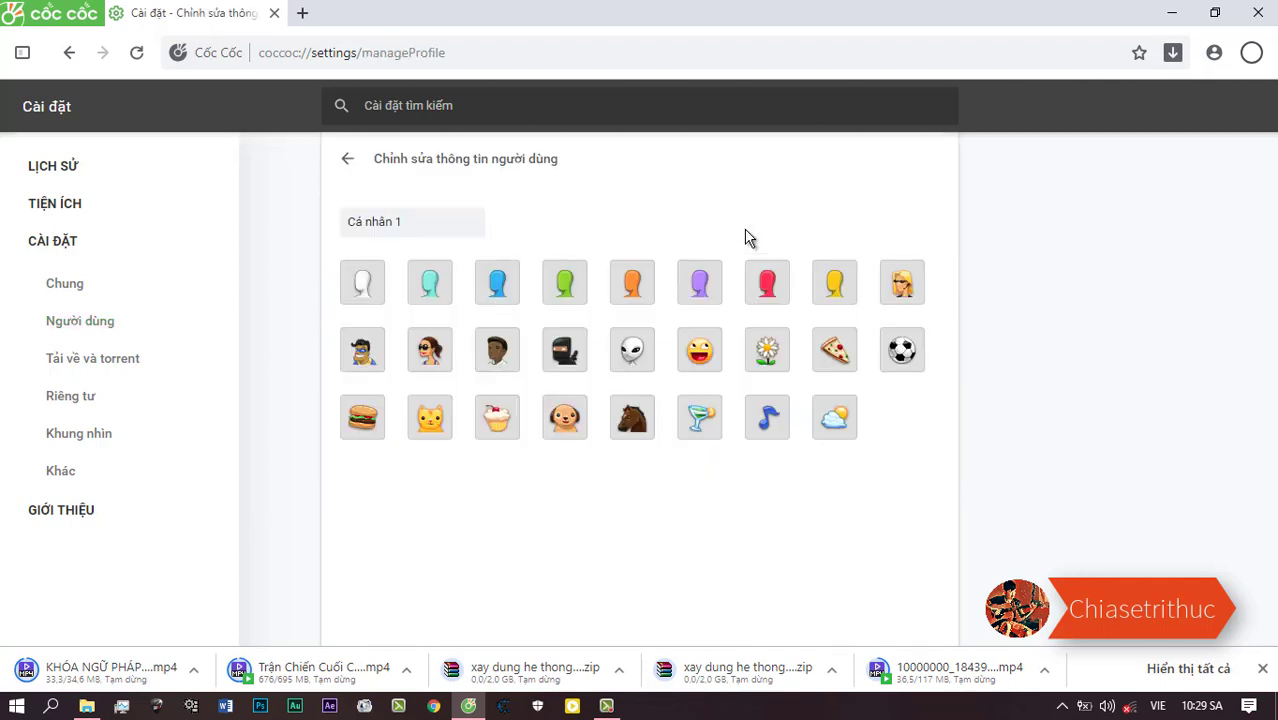
left_click(348, 160)
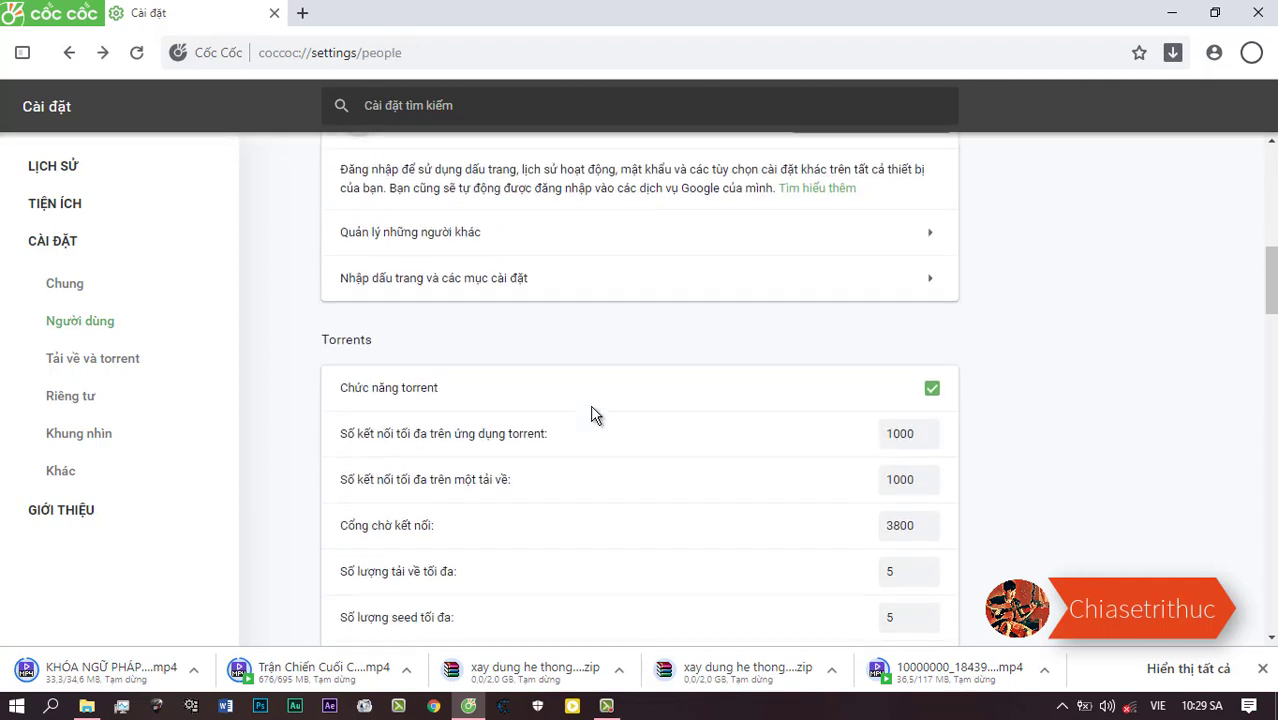
Step: Examine the settings from the torrent options down to the reset option and return to the startup options
scroll(593, 414, "down", 5)
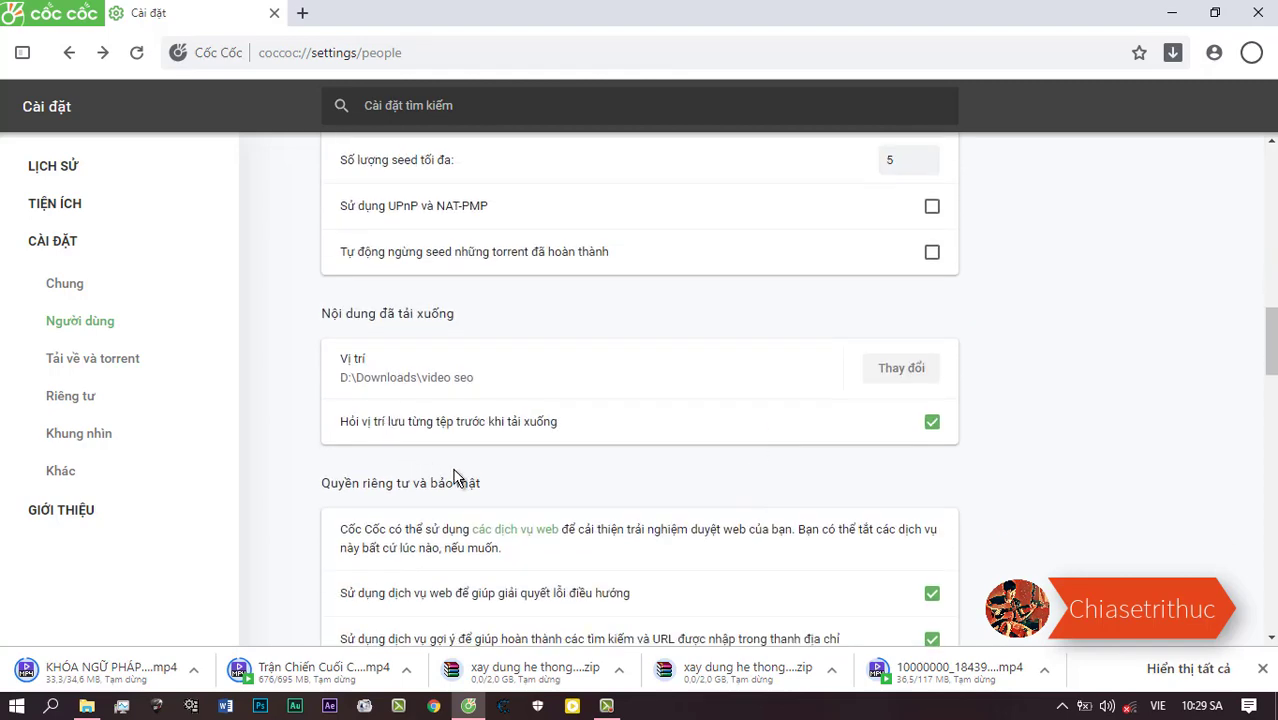
scroll(458, 480, "down", 3)
scroll(459, 481, "down", 8)
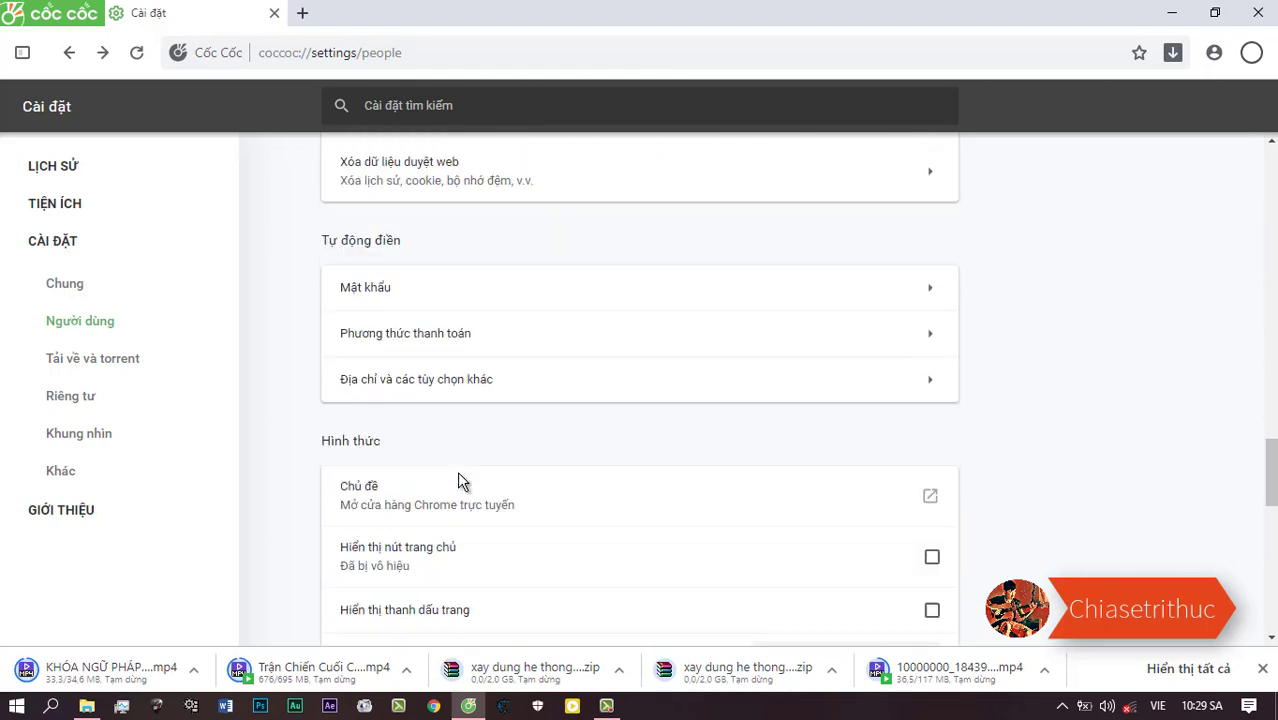
scroll(459, 481, "down", 5)
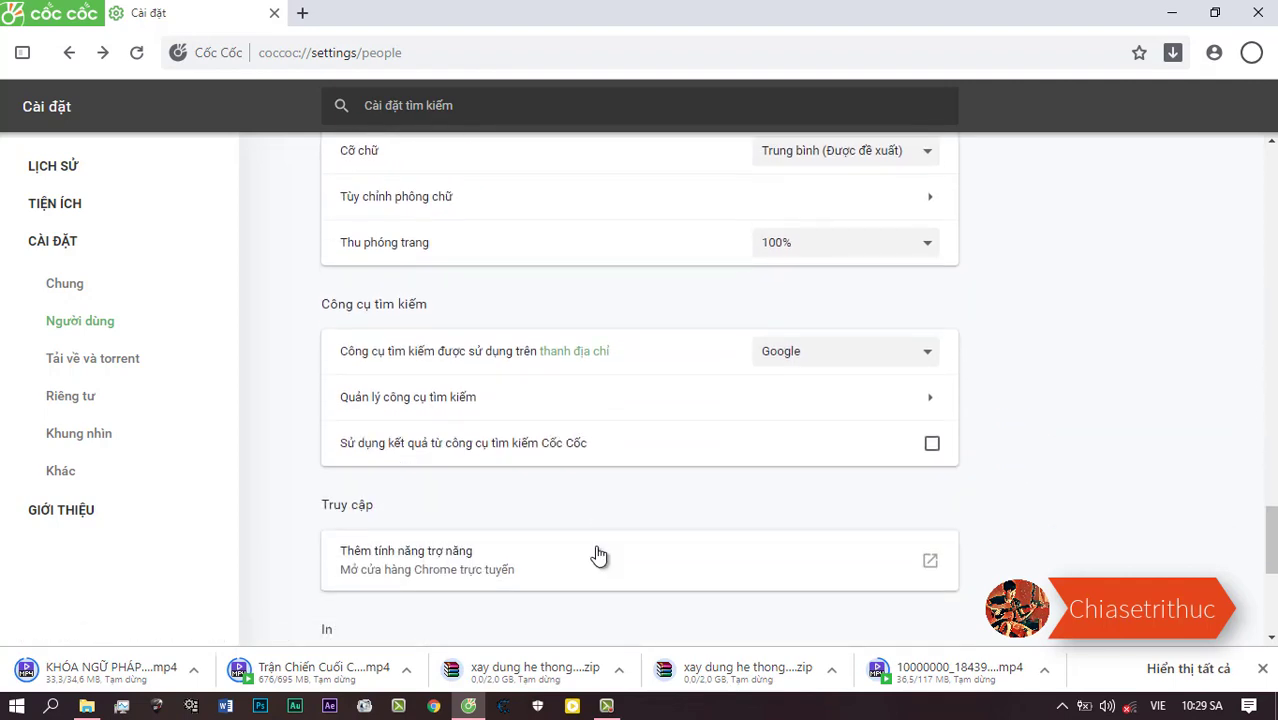
scroll(597, 555, "down", 4)
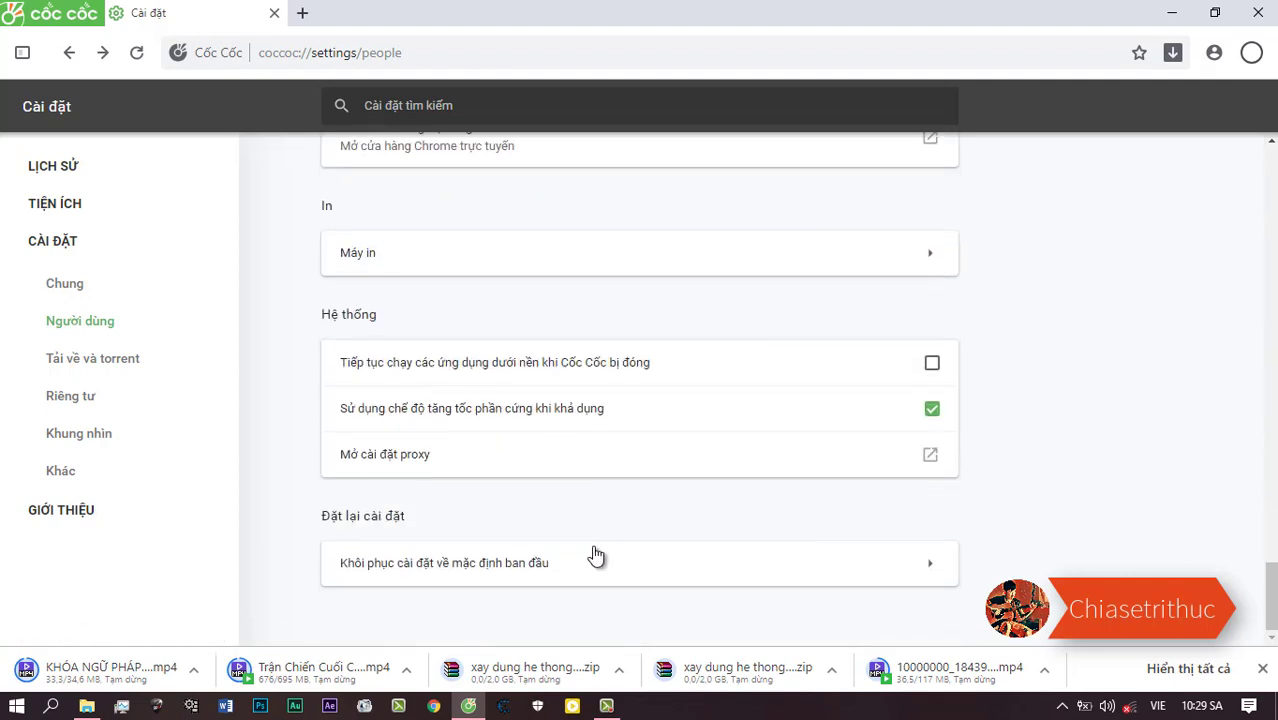
left_click_drag(1271, 570, 1198, 211)
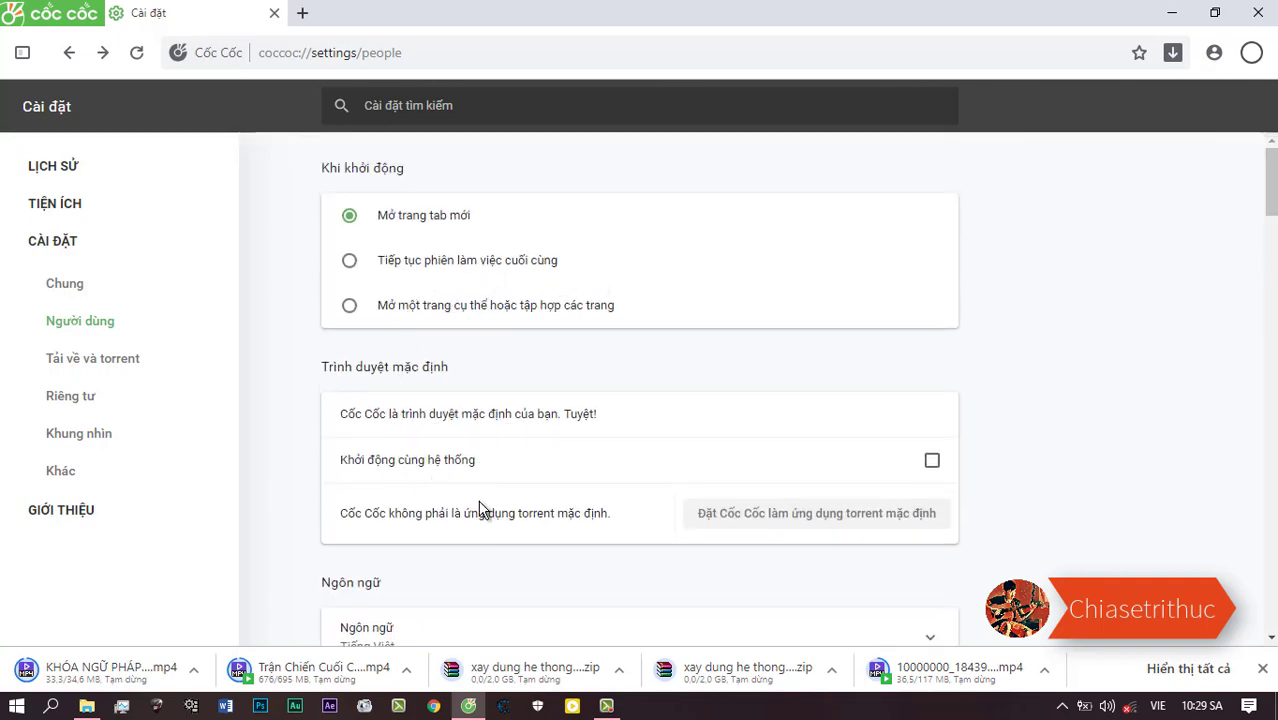
Step: View the management window for other people and the import dialog for bookmarks and settings, closing both without changes
scroll(476, 506, "down", 3)
scroll(477, 509, "down", 2)
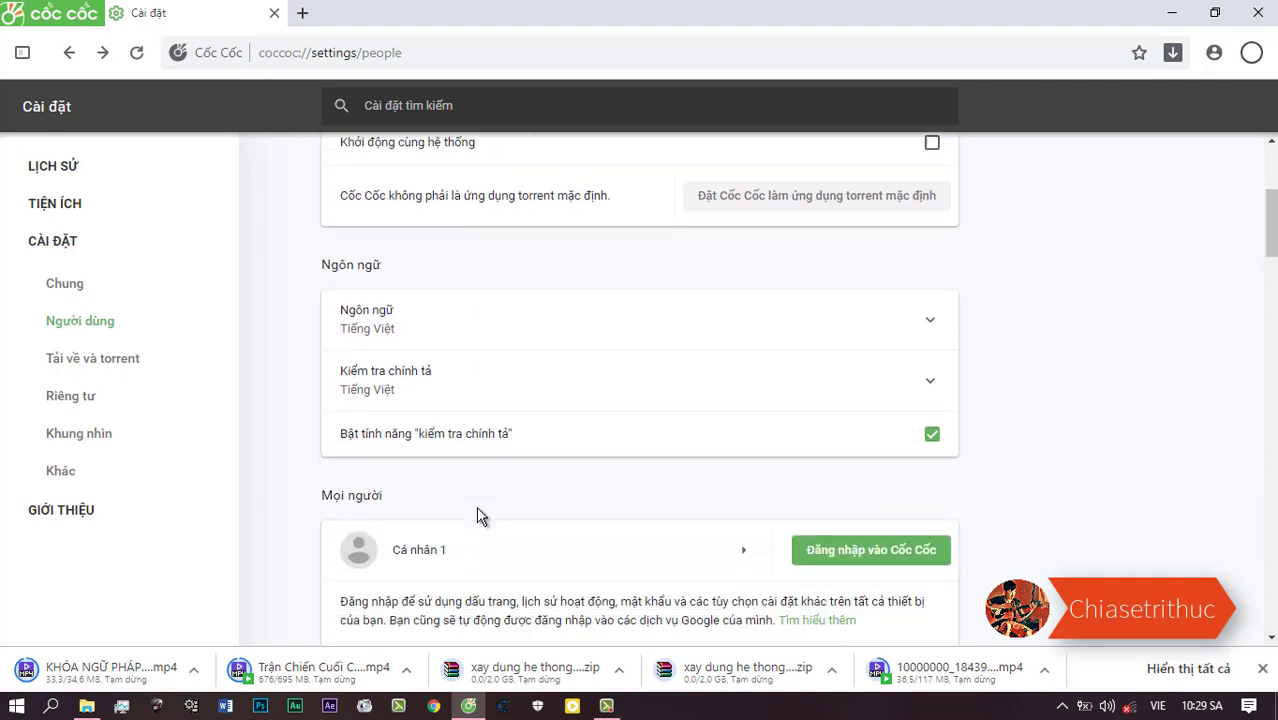
left_click(459, 514)
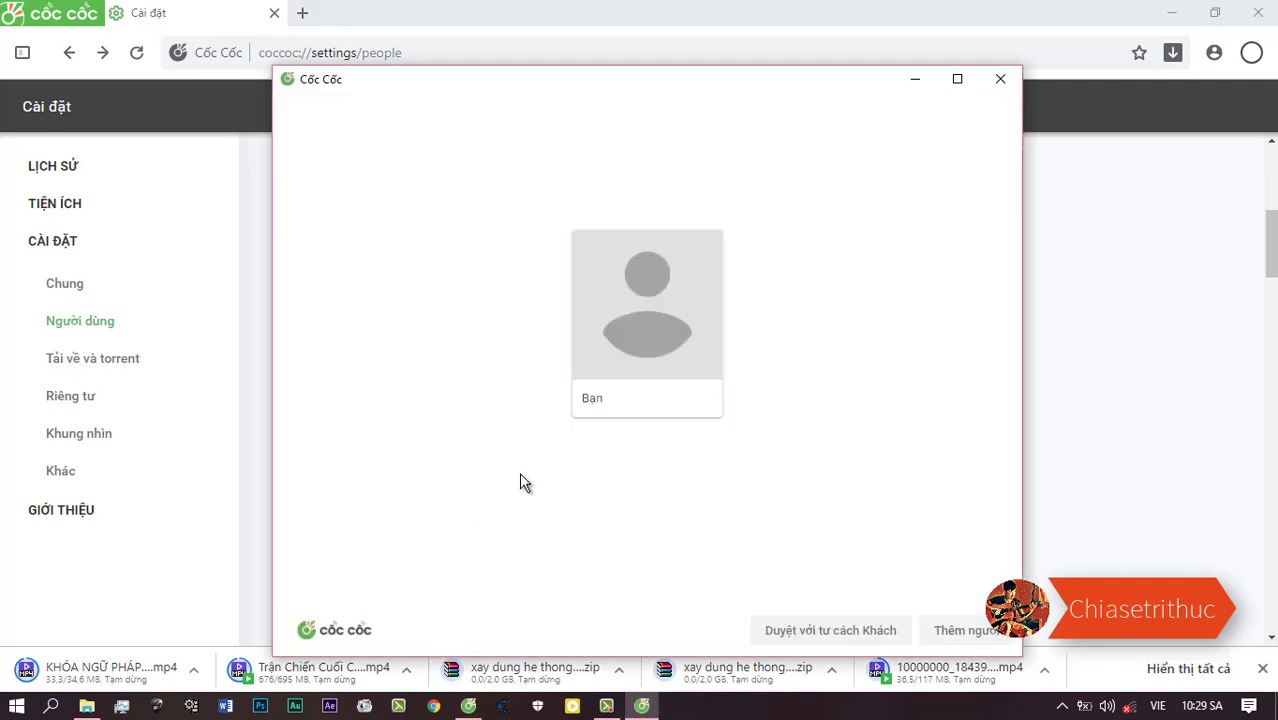
left_click(1002, 78)
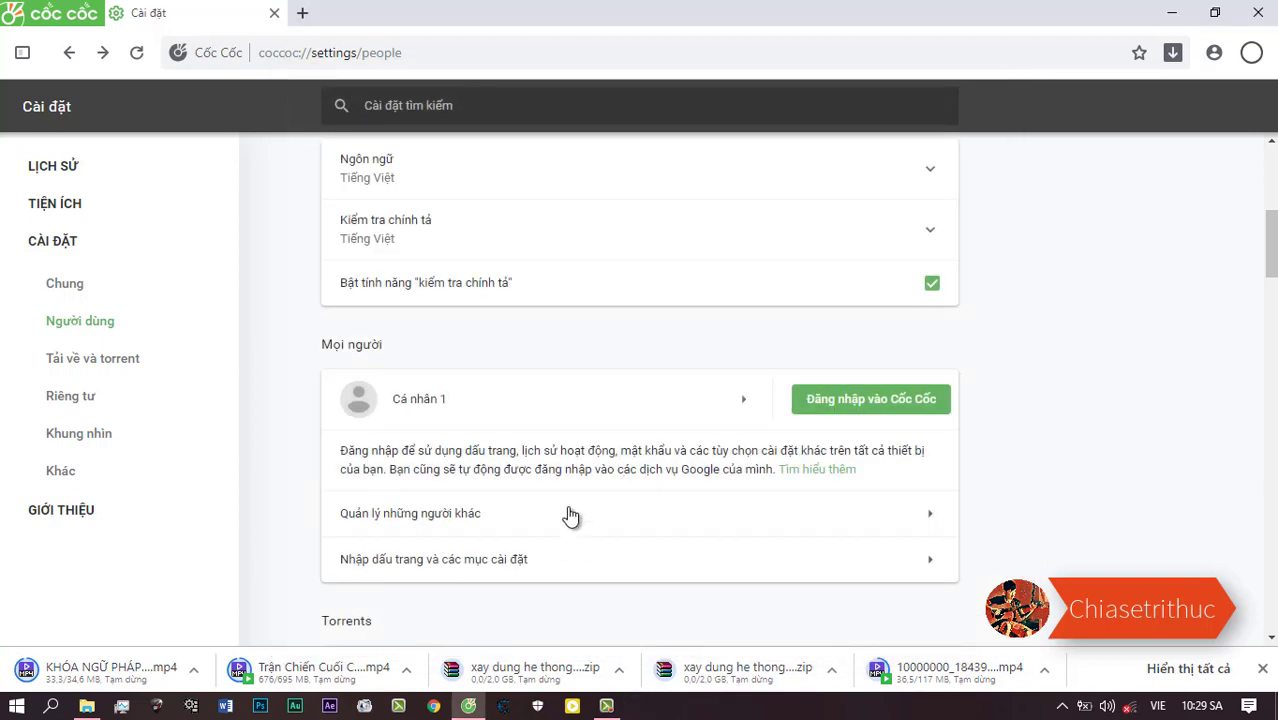
left_click(516, 568)
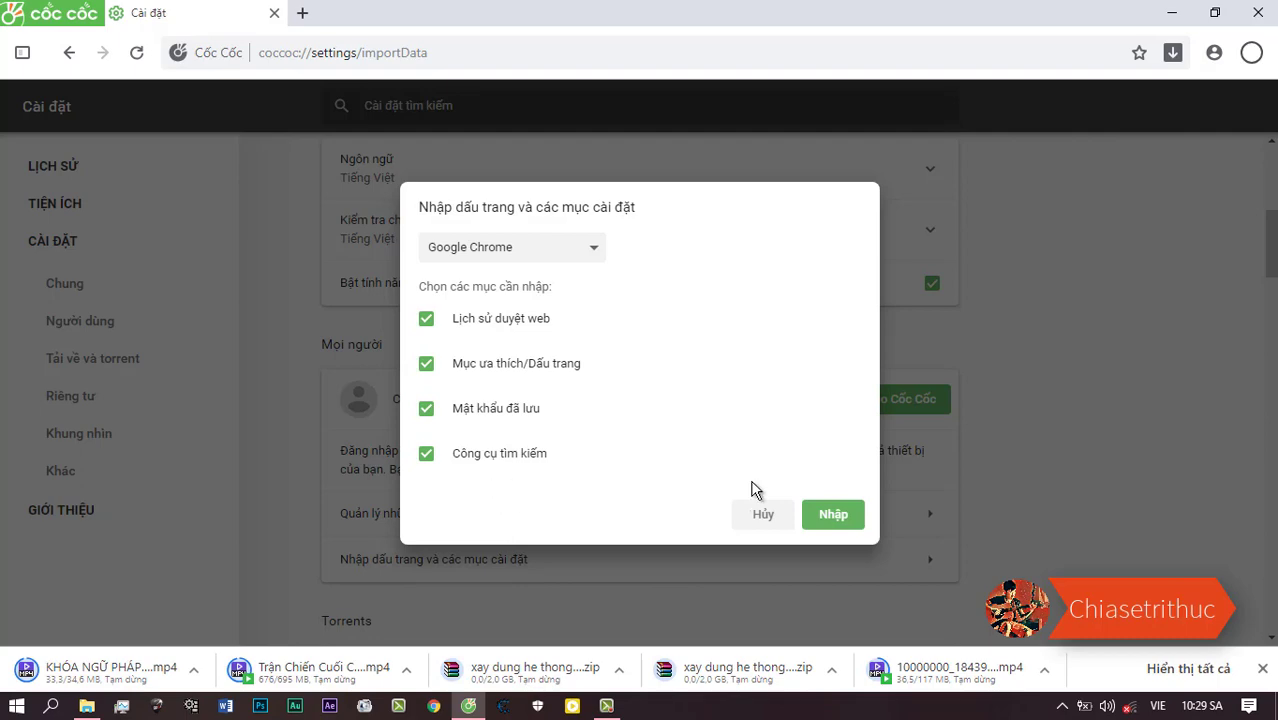
left_click(763, 514)
Step: Restore the browser settings to their original defaults (Khôi phục cài đặt về mặc định ban đầu) and return to the torrent options
scroll(719, 543, "down", 3)
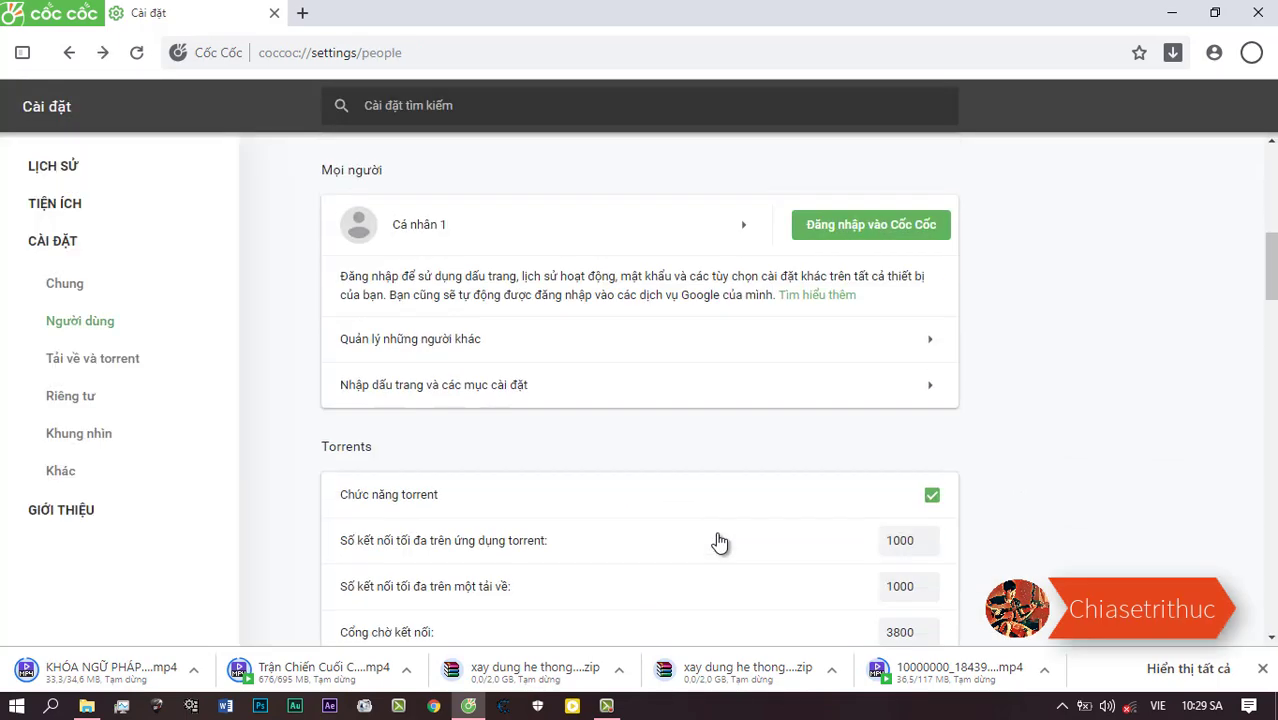
scroll(720, 540, "down", 15)
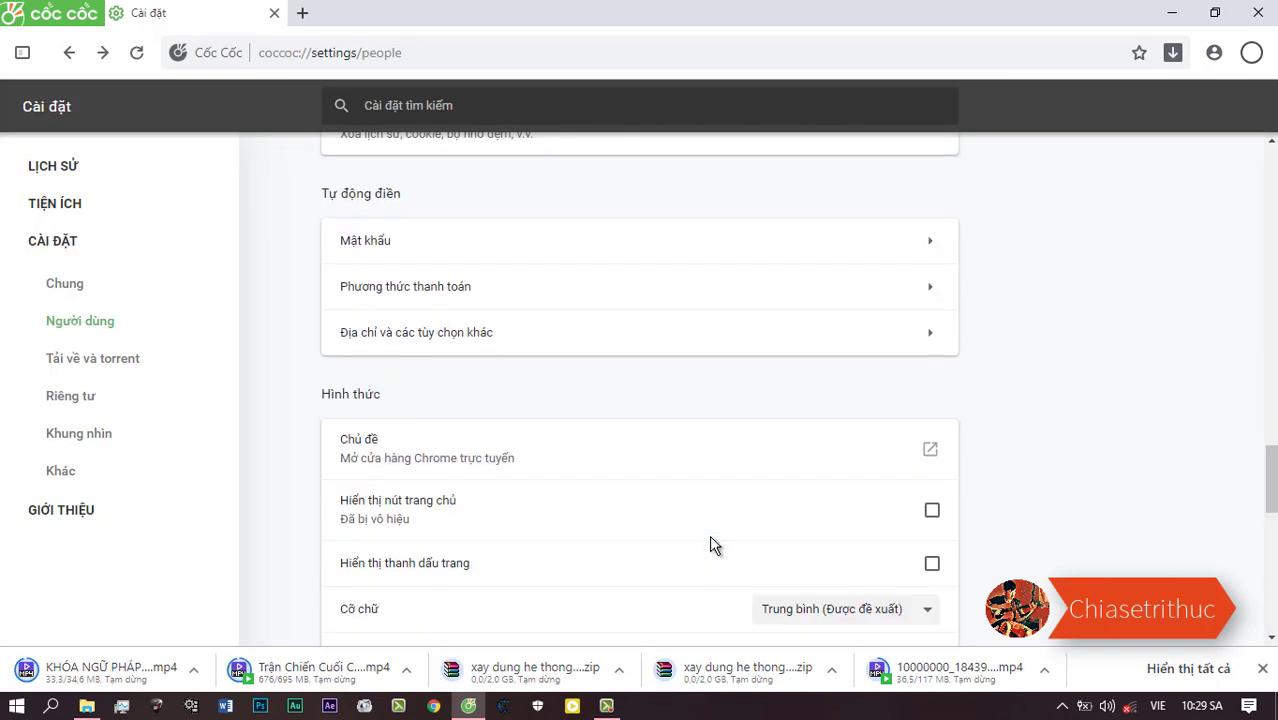
scroll(712, 547, "down", 4)
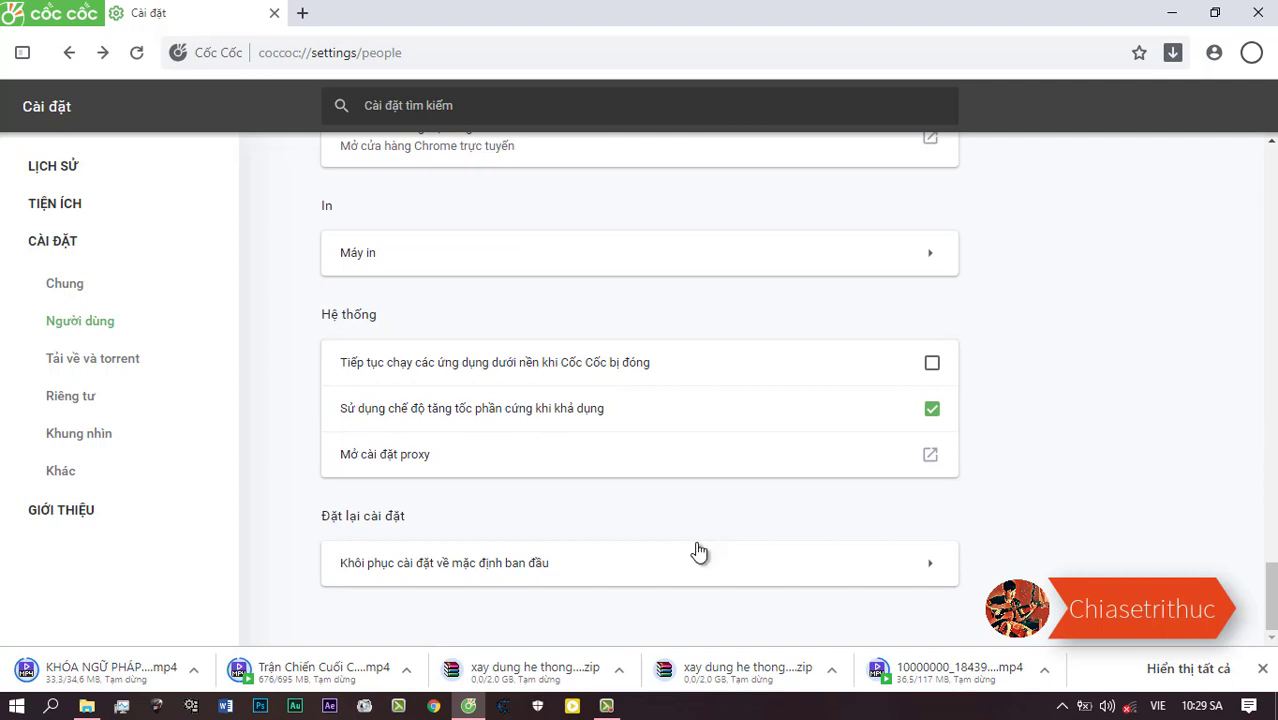
left_click(485, 568)
left_click(781, 416)
scroll(648, 535, "up", 12)
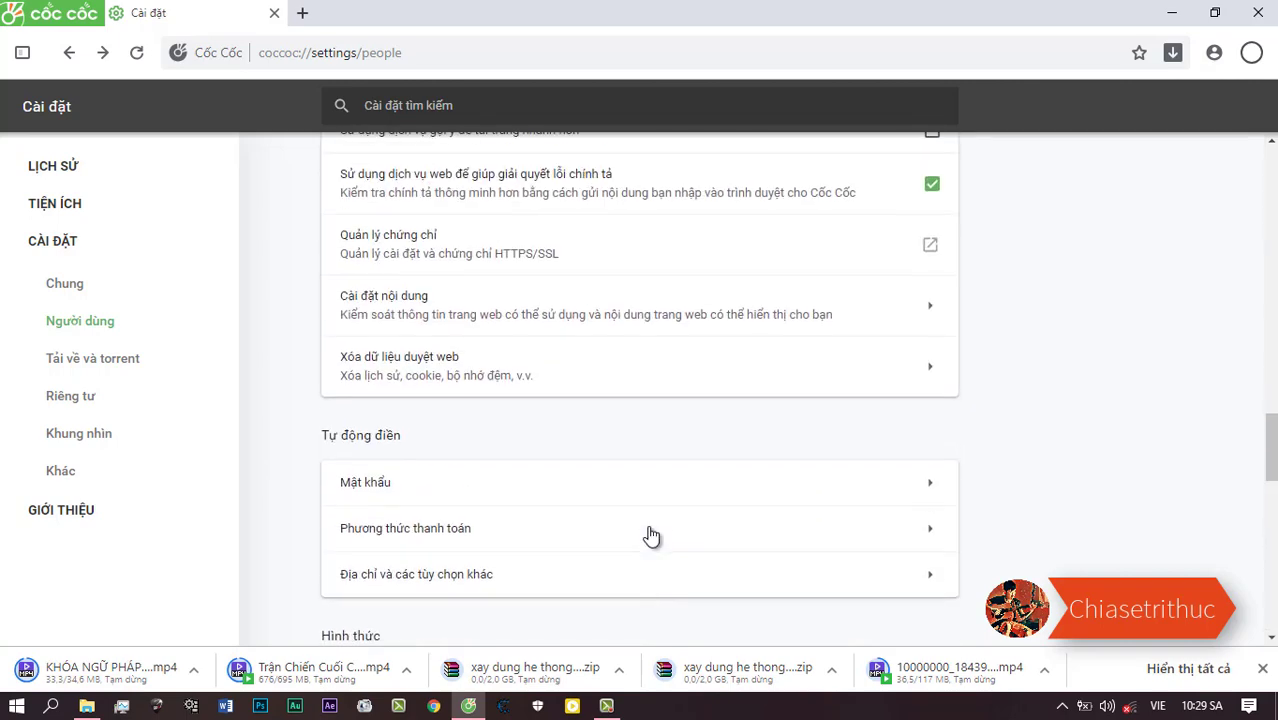
scroll(650, 537, "up", 15)
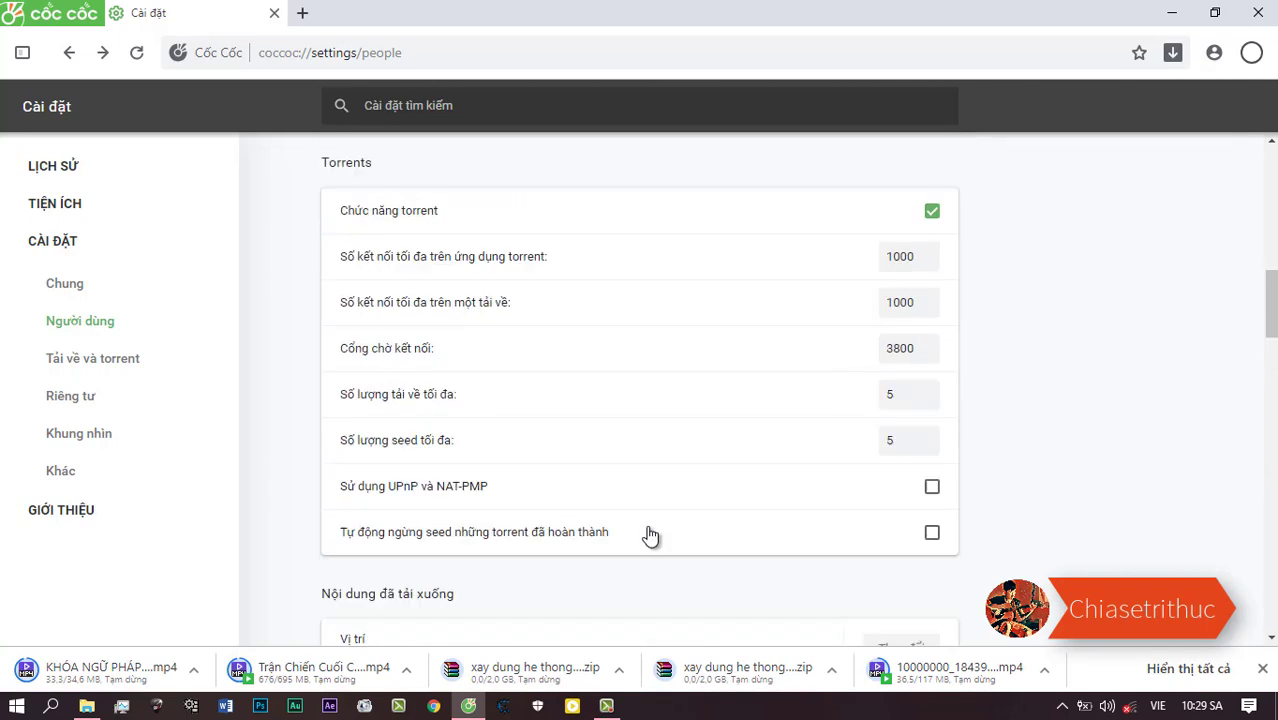